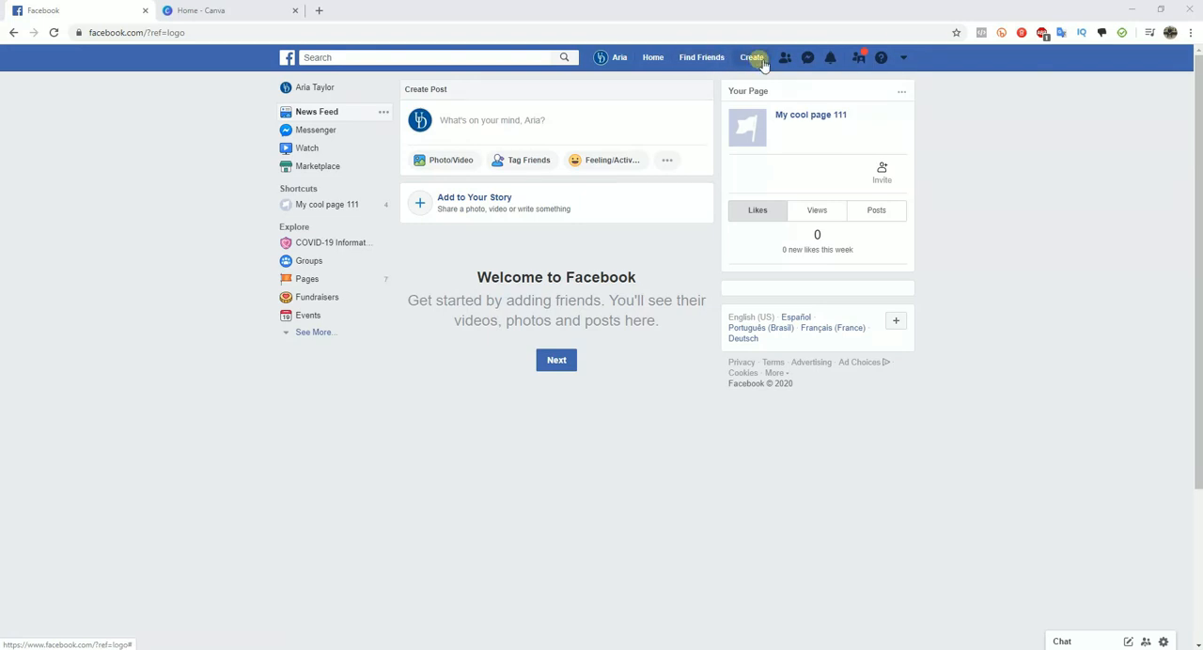
- Start creating a new Facebook page of the Business or Brand type
click(756, 58)
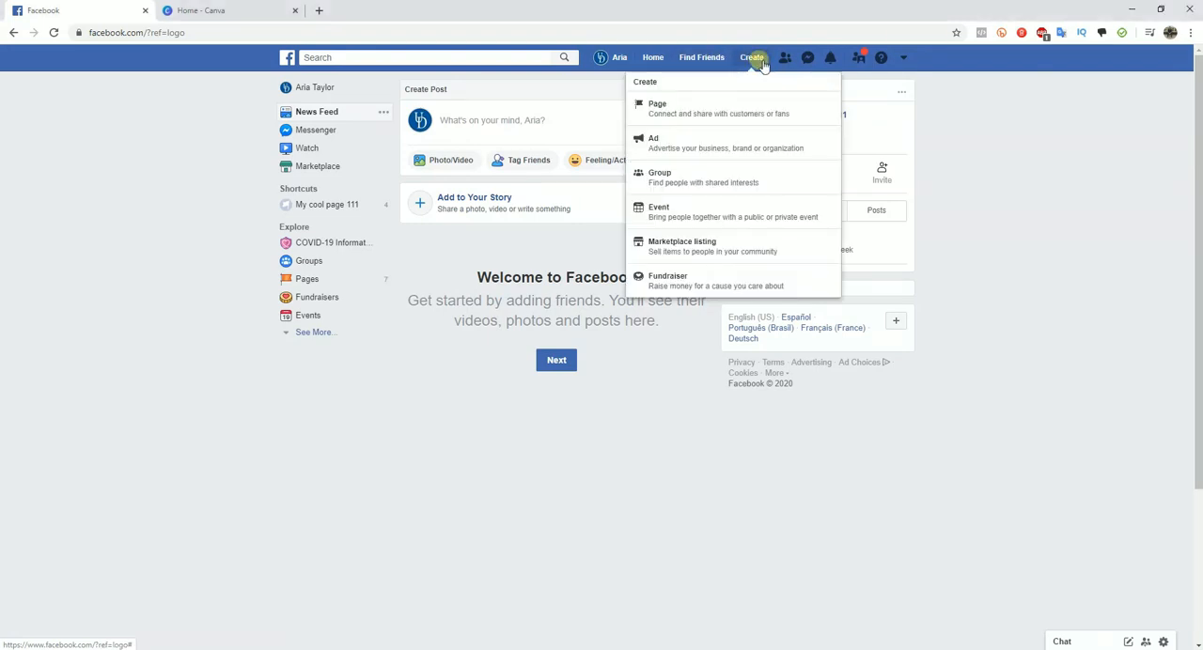
click(698, 110)
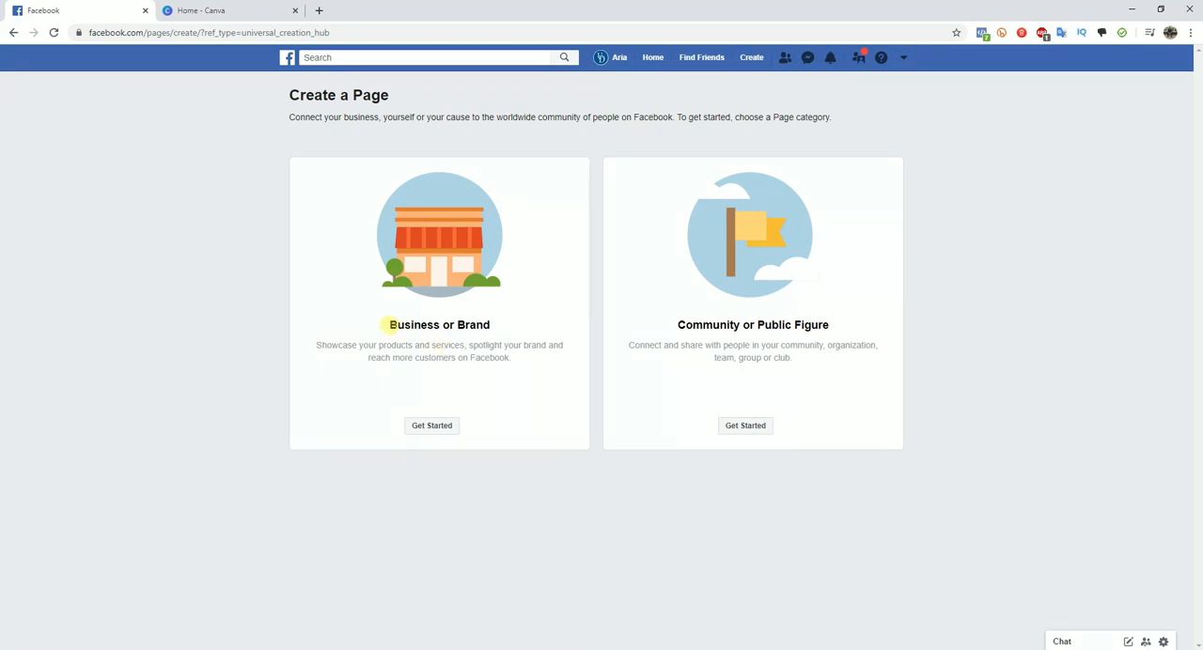
click(433, 427)
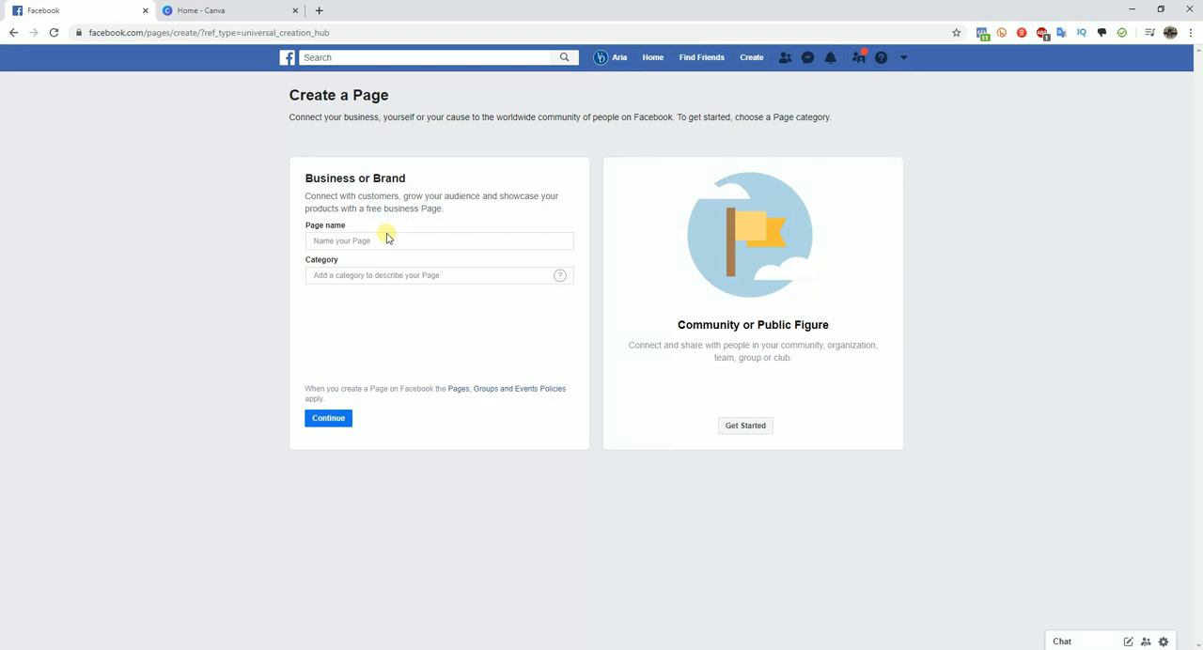
- Name the page Jake's Coffee House and set its category to Restaurant
click(385, 241)
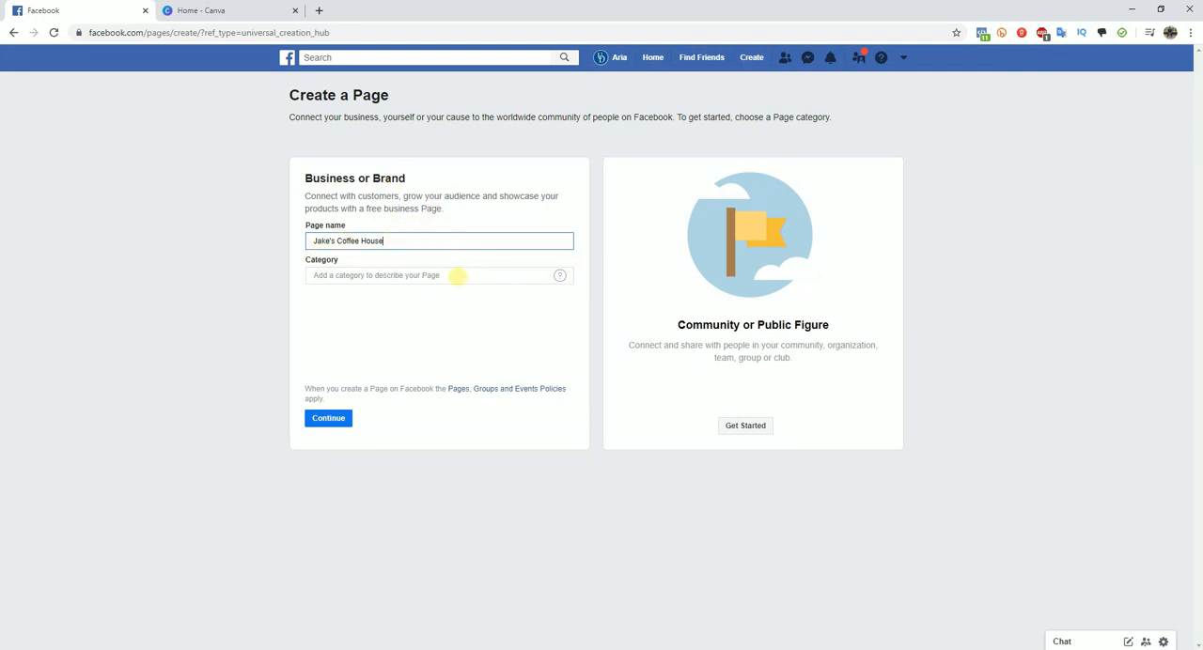
click(430, 275)
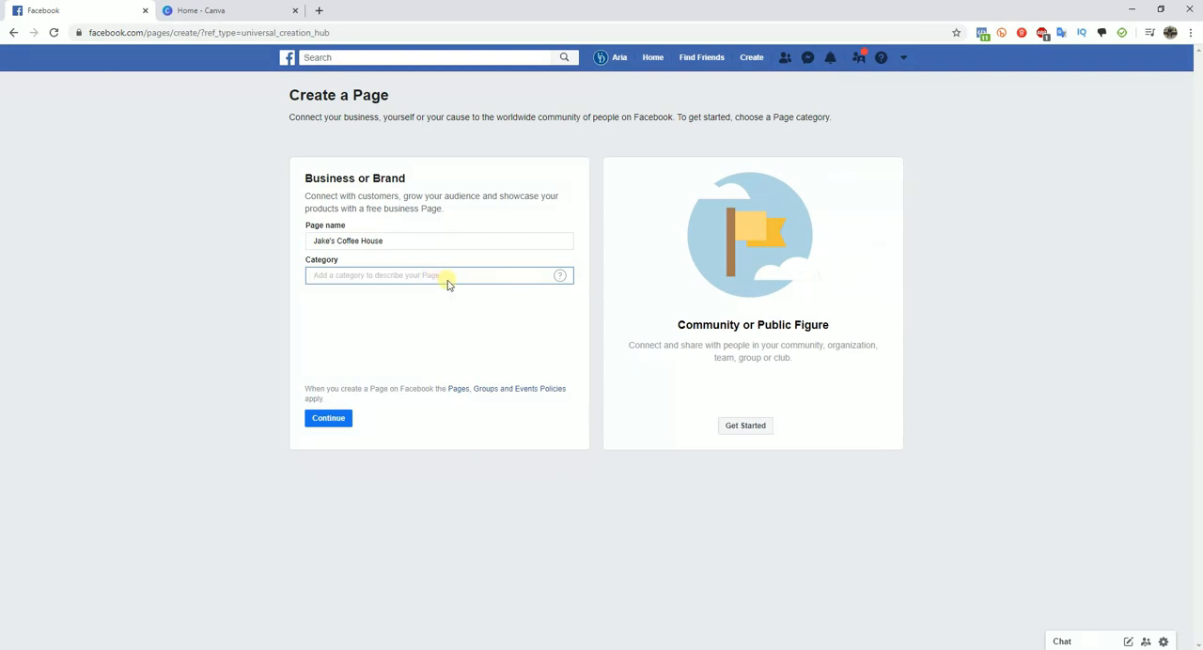
mouse_move(559, 277)
text(rest)
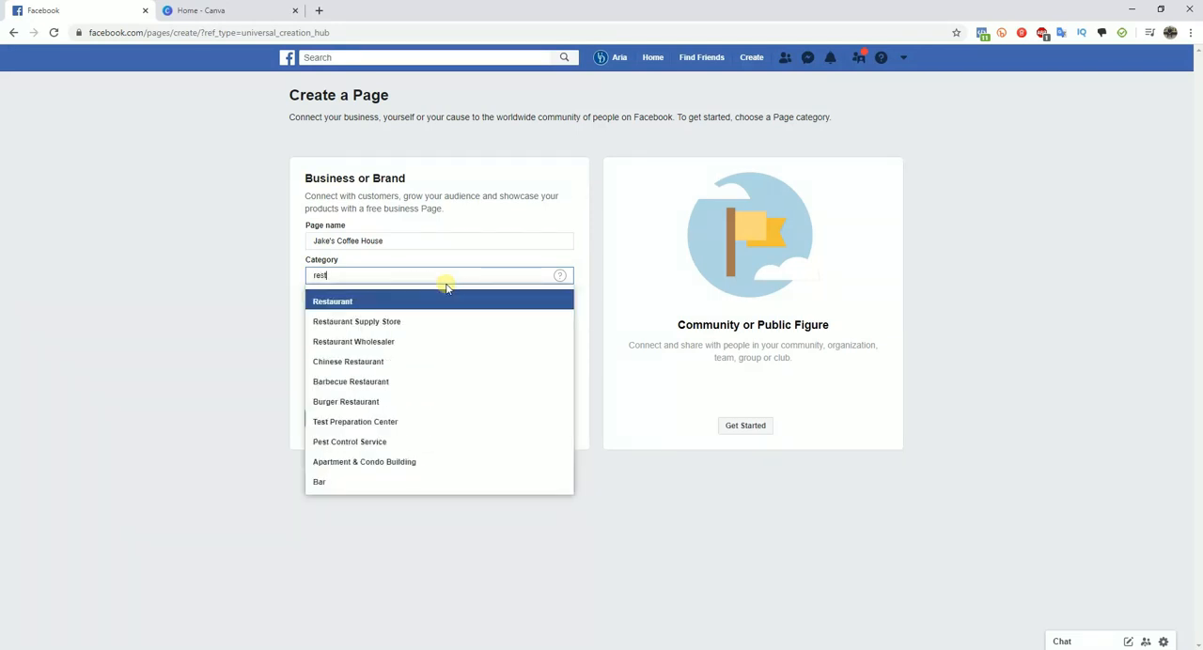
click(365, 303)
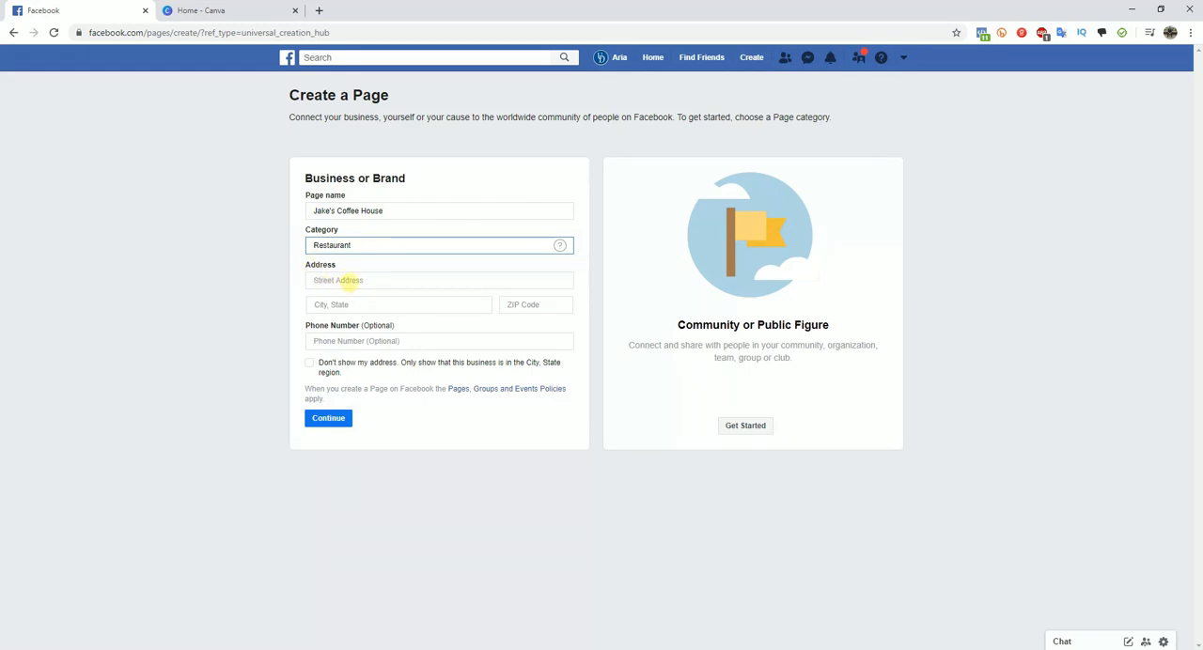
- Fill in the business's street address, city and ZIP code, leave the phone number empty, and continue the page setup
click(347, 280)
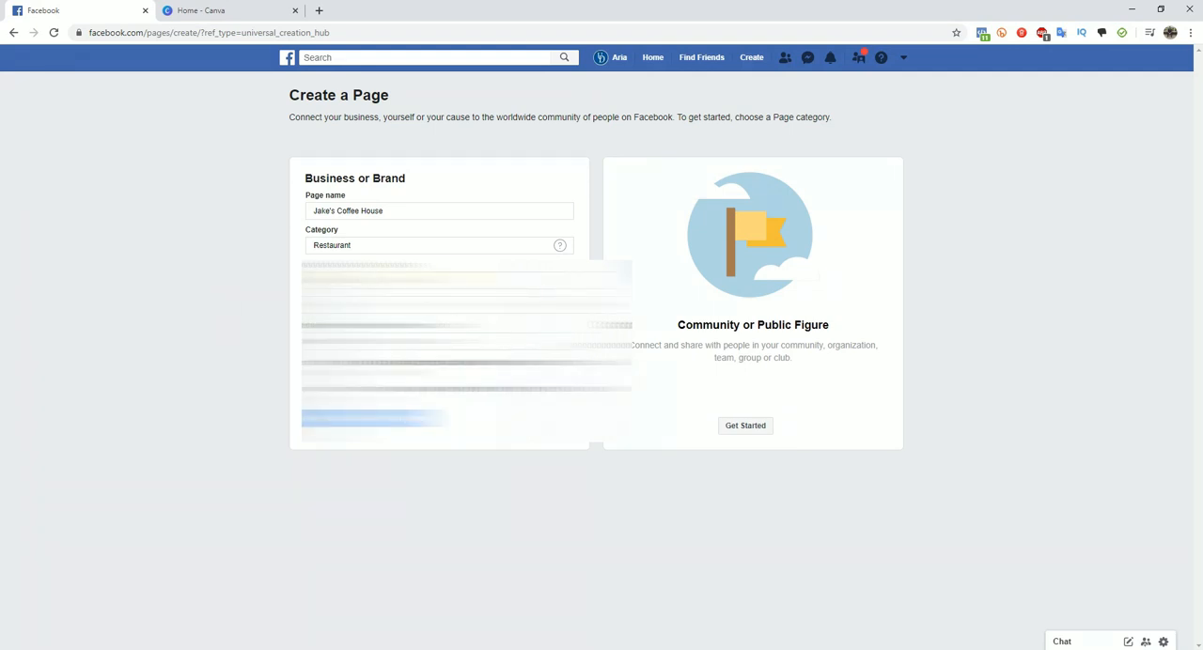
click(375, 280)
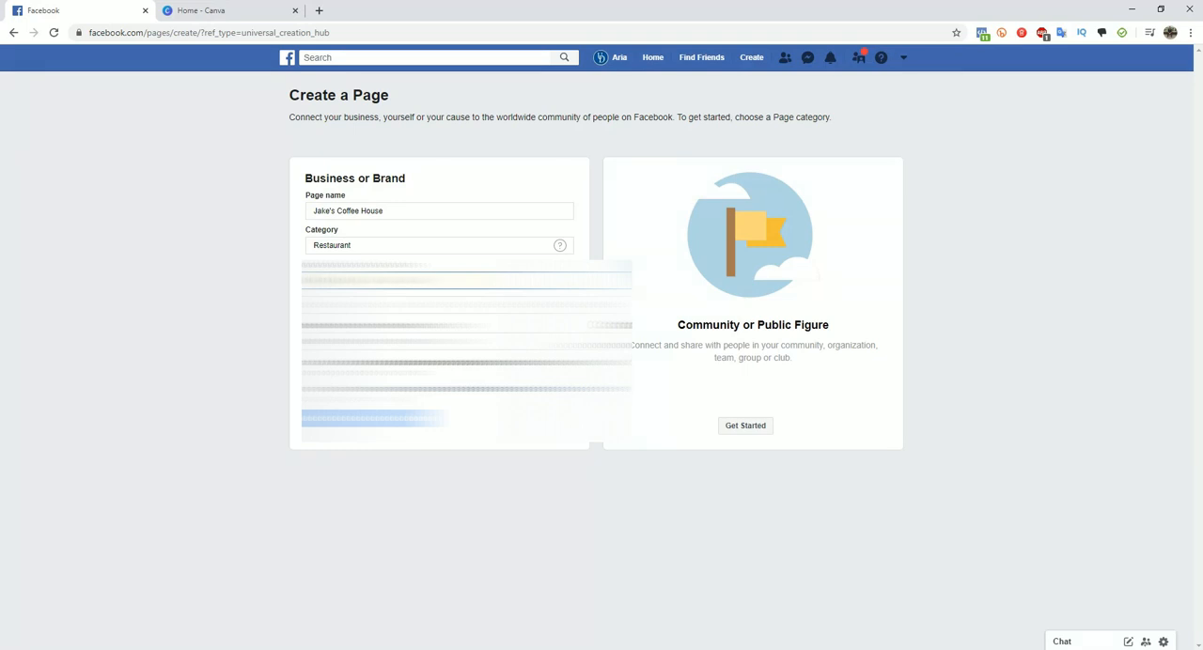
click(375, 304)
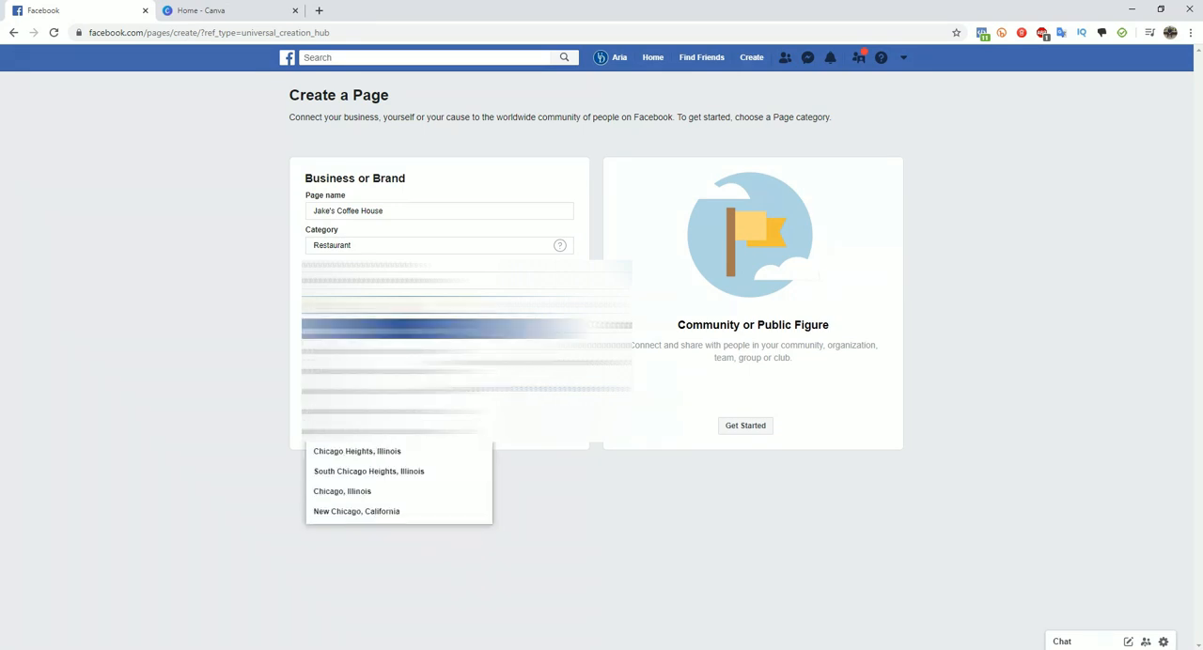
key(Return)
click(539, 306)
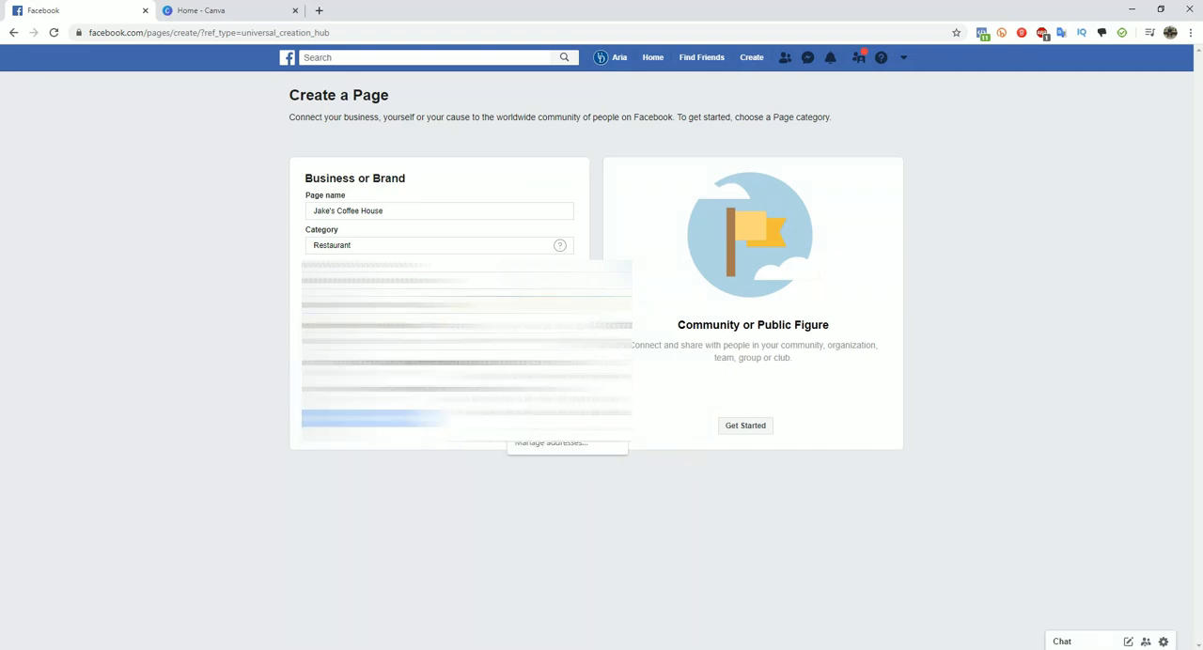
text(60)
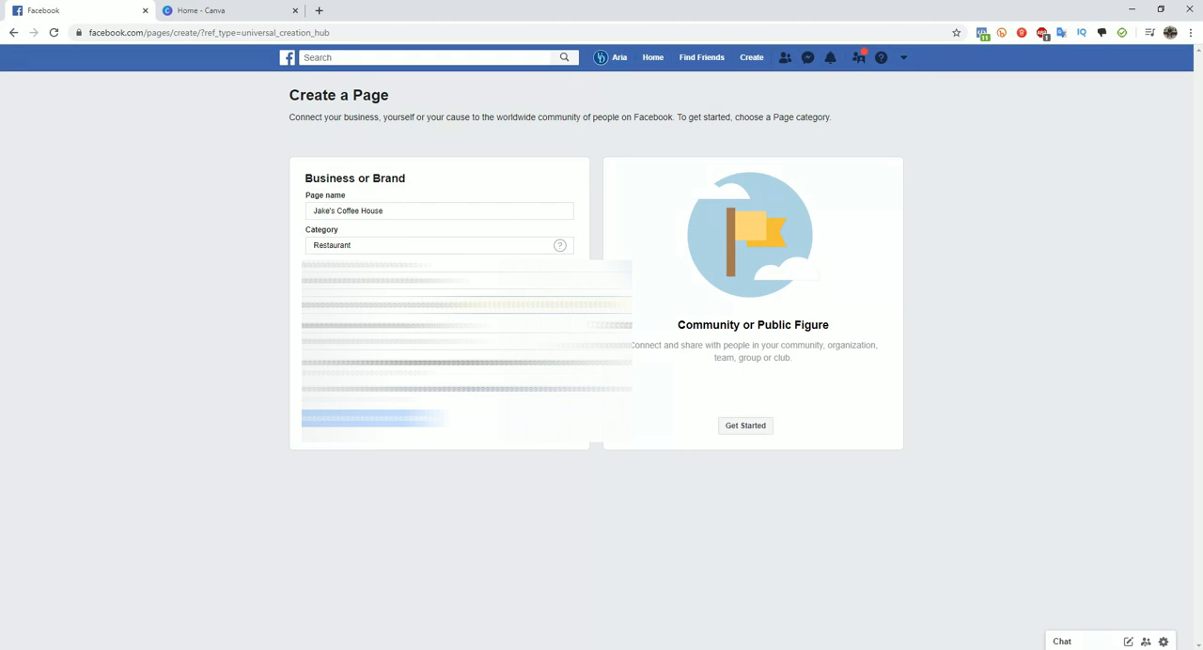
click(231, 319)
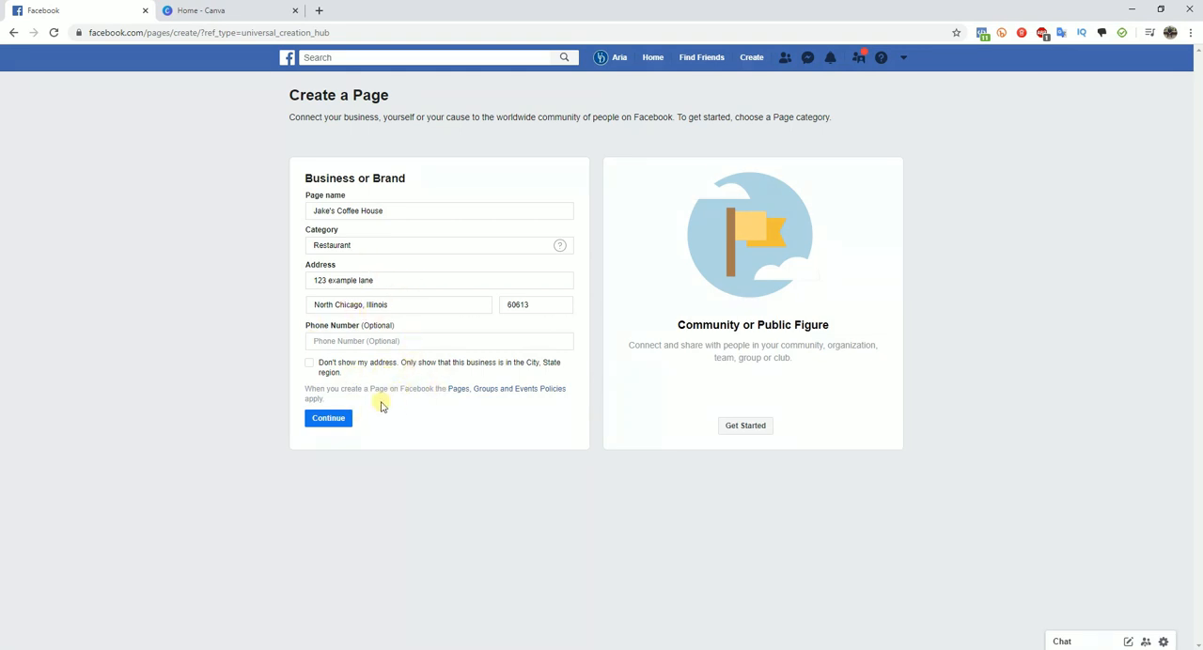
click(328, 419)
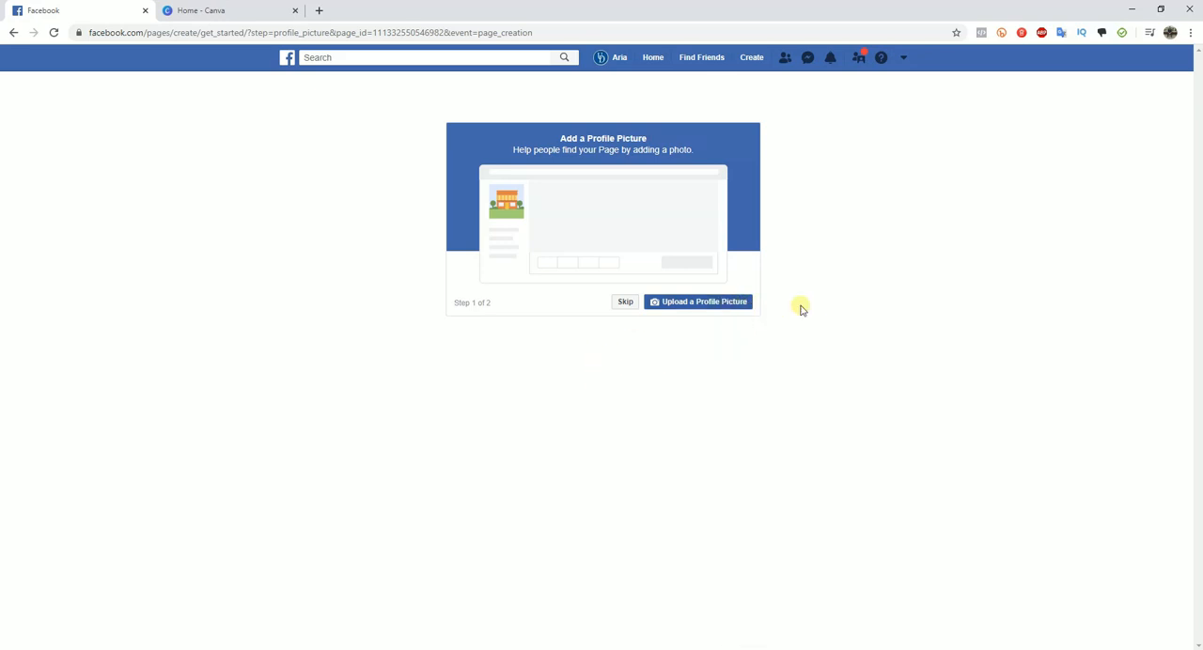
- Upload the coffee cup logo as the page's profile picture and skip adding a cover photo
click(708, 305)
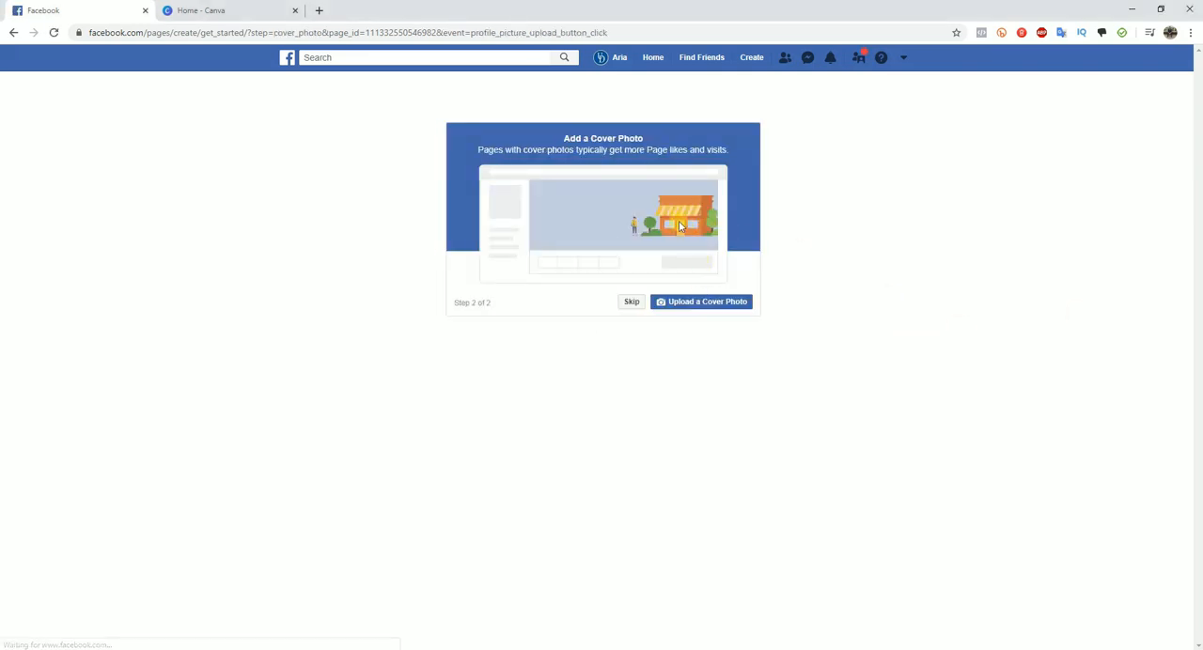
click(650, 268)
click(635, 305)
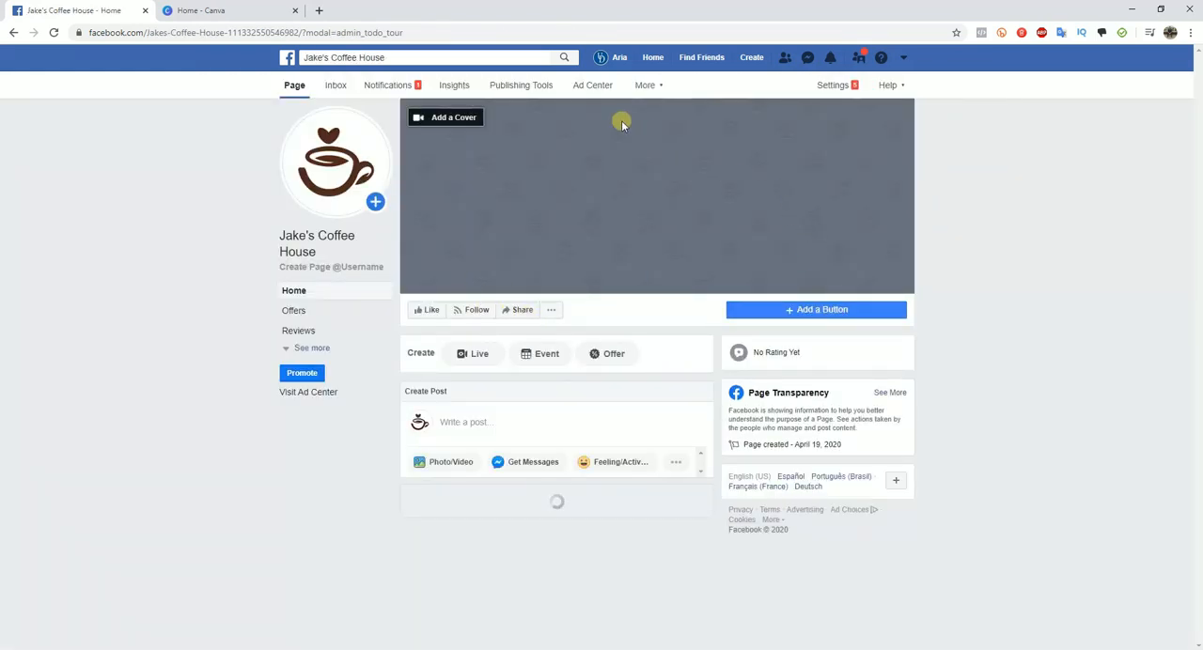
scroll(508, 225, down, 3)
scroll(977, 389, up, 5)
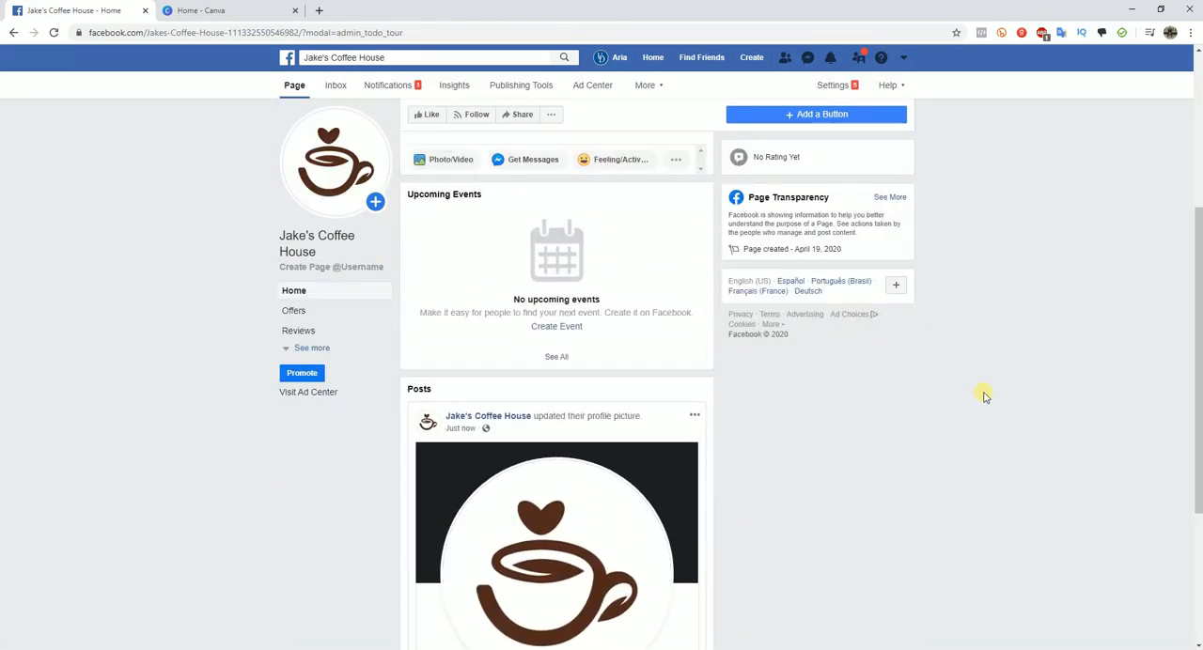
mouse_move(355, 170)
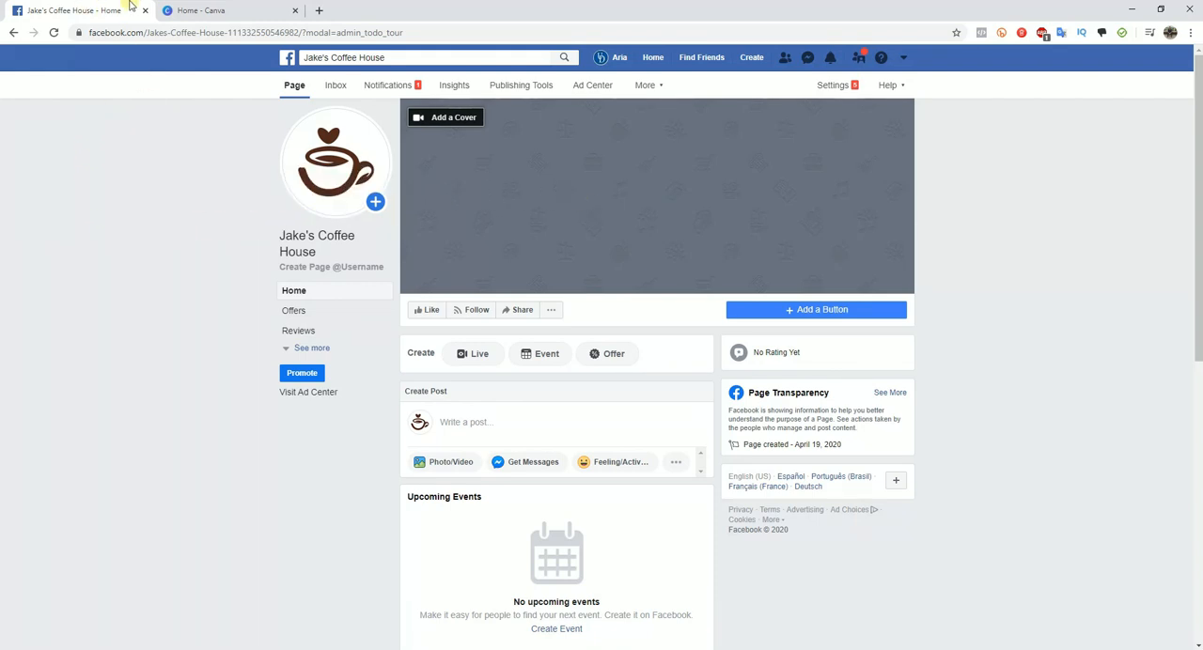
- Switch to Canva, search for "facebook cover" and open the Facebook Cover design templates
click(231, 11)
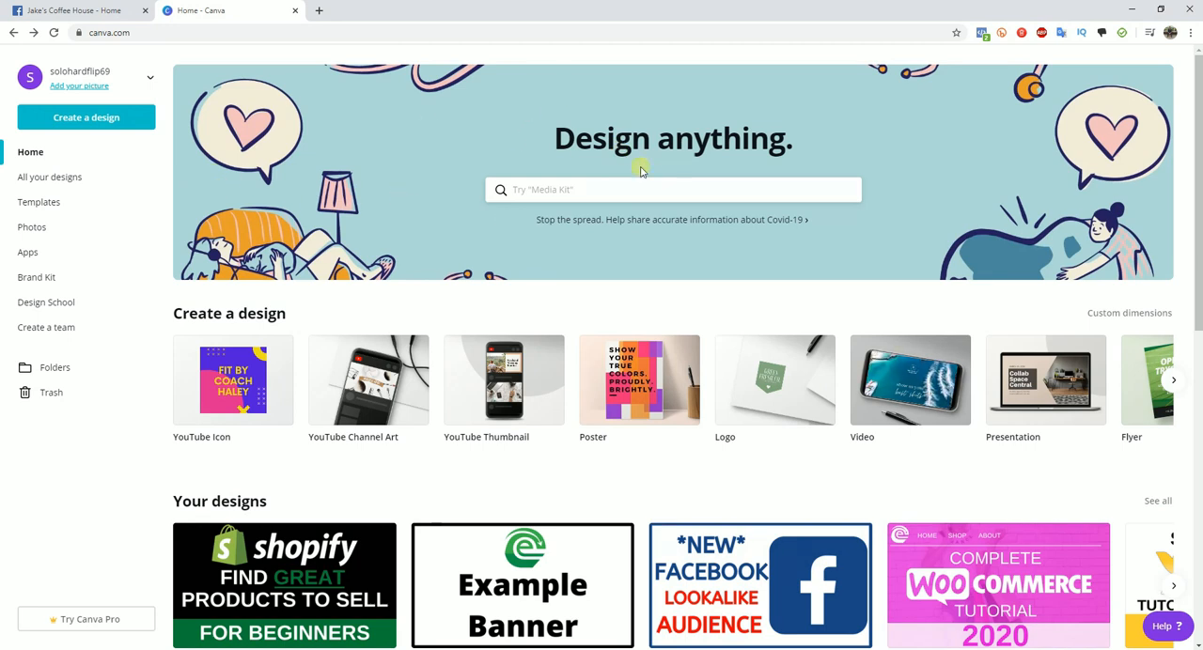
click(615, 195)
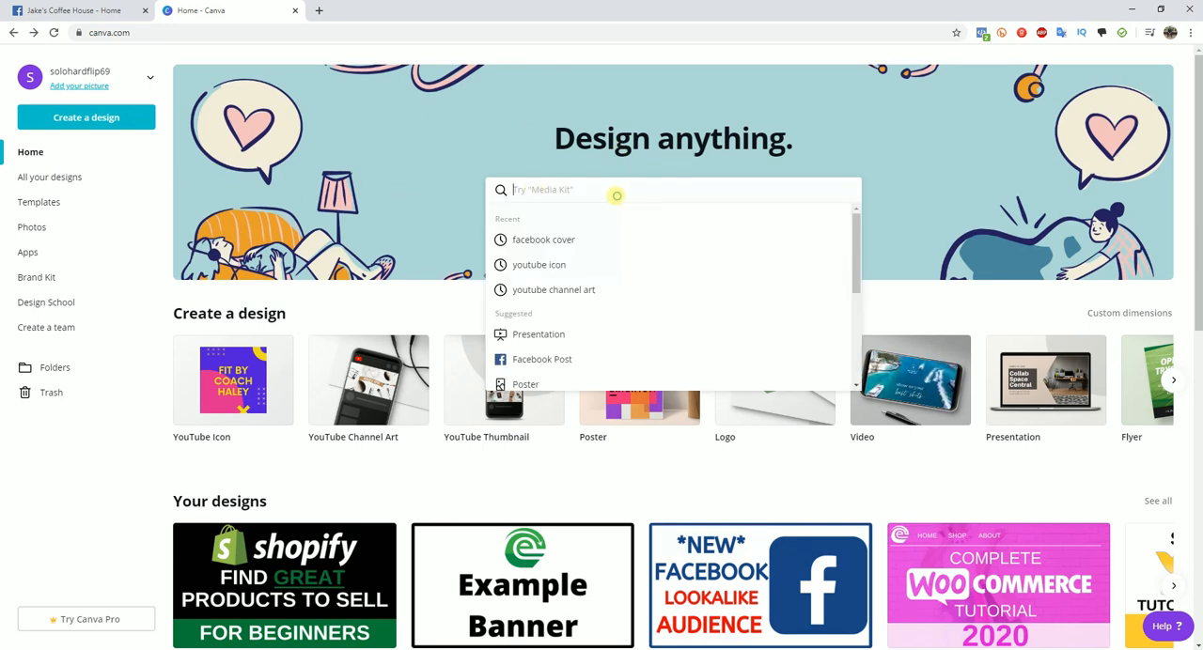
text(faceb)
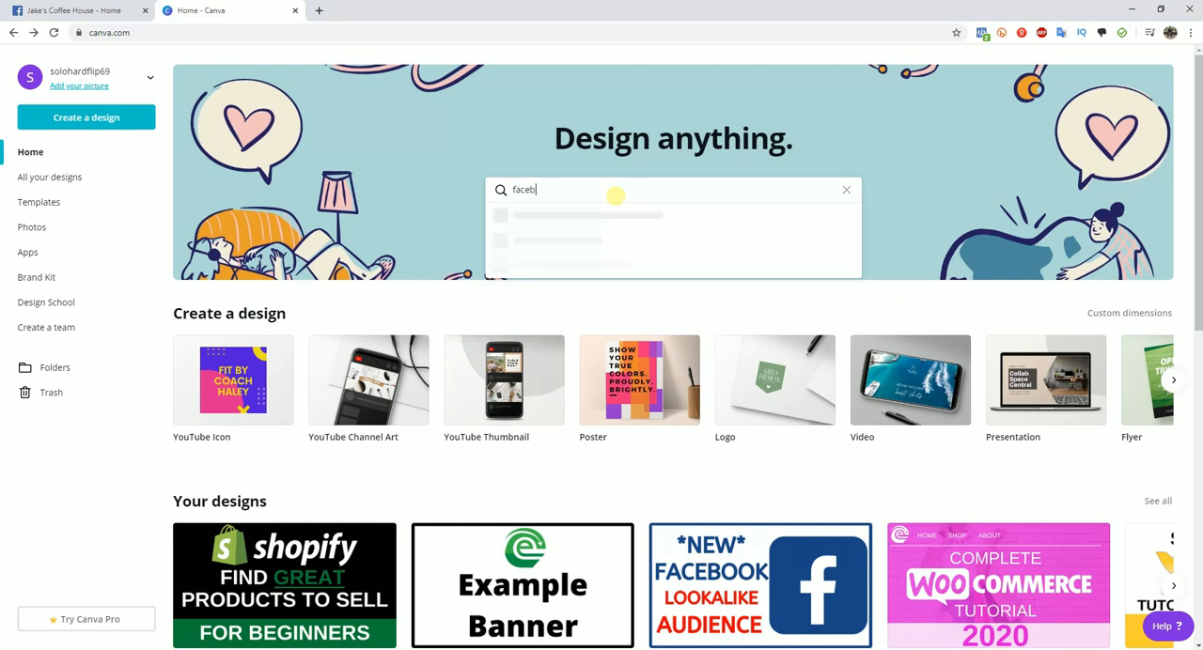
text(ook cover)
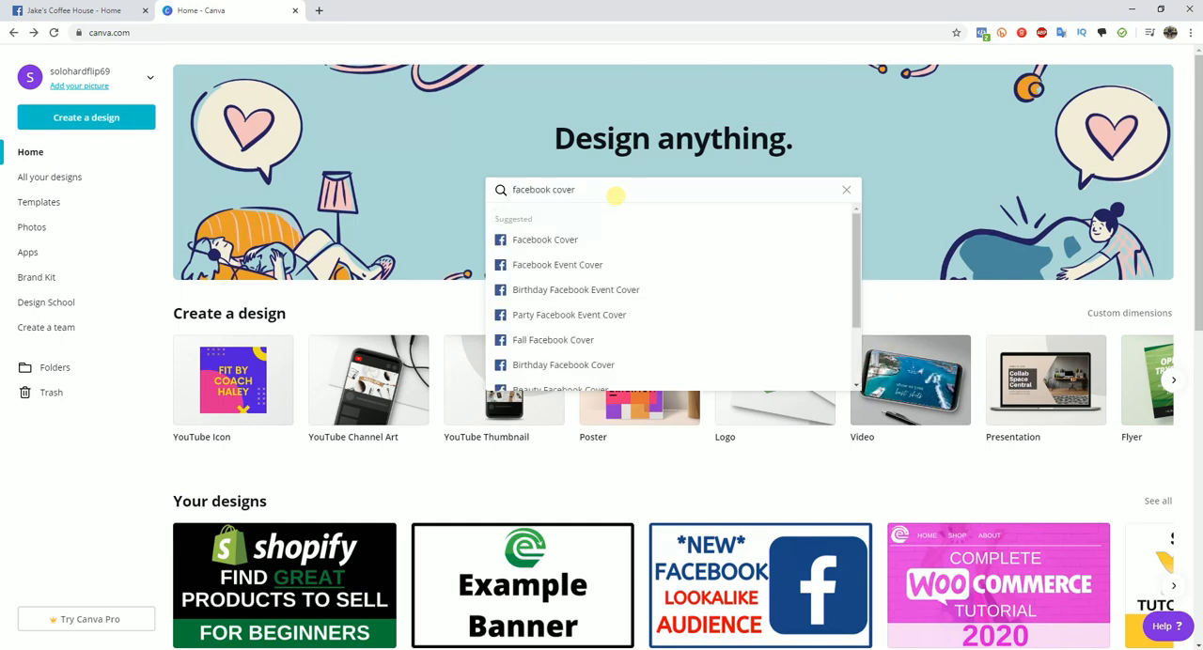
click(582, 245)
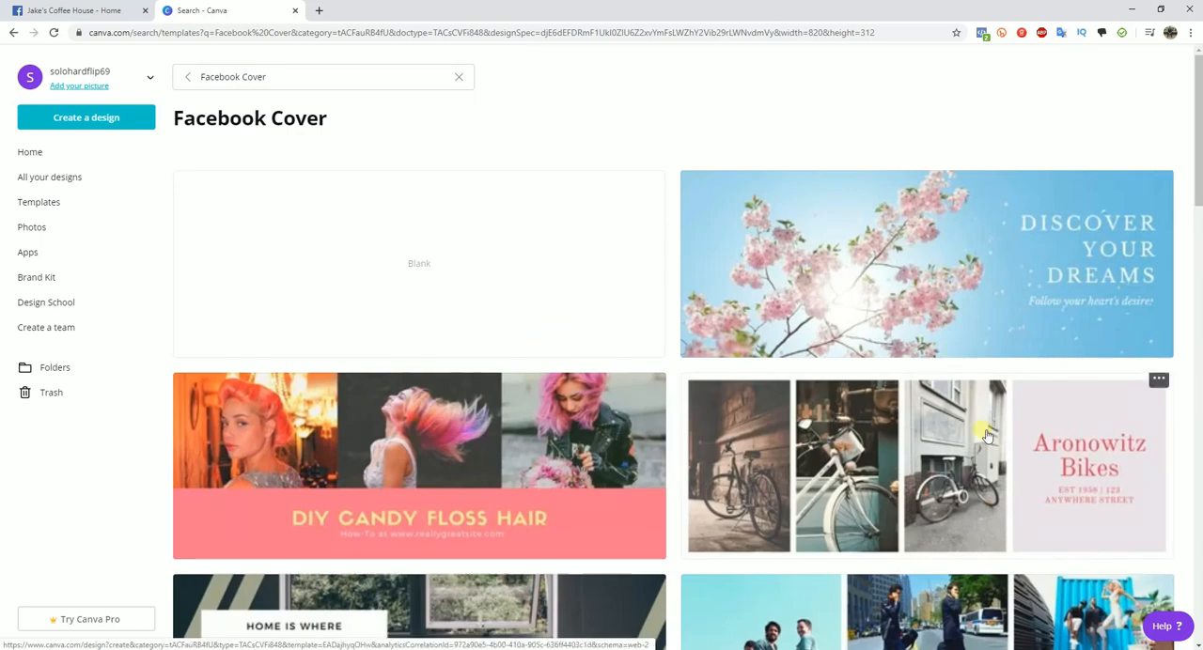
- Find the coffee-themed Vigilatte Cafe template among the Facebook covers and open it for editing
scroll(997, 292, down, 4)
scroll(996, 291, down, 6)
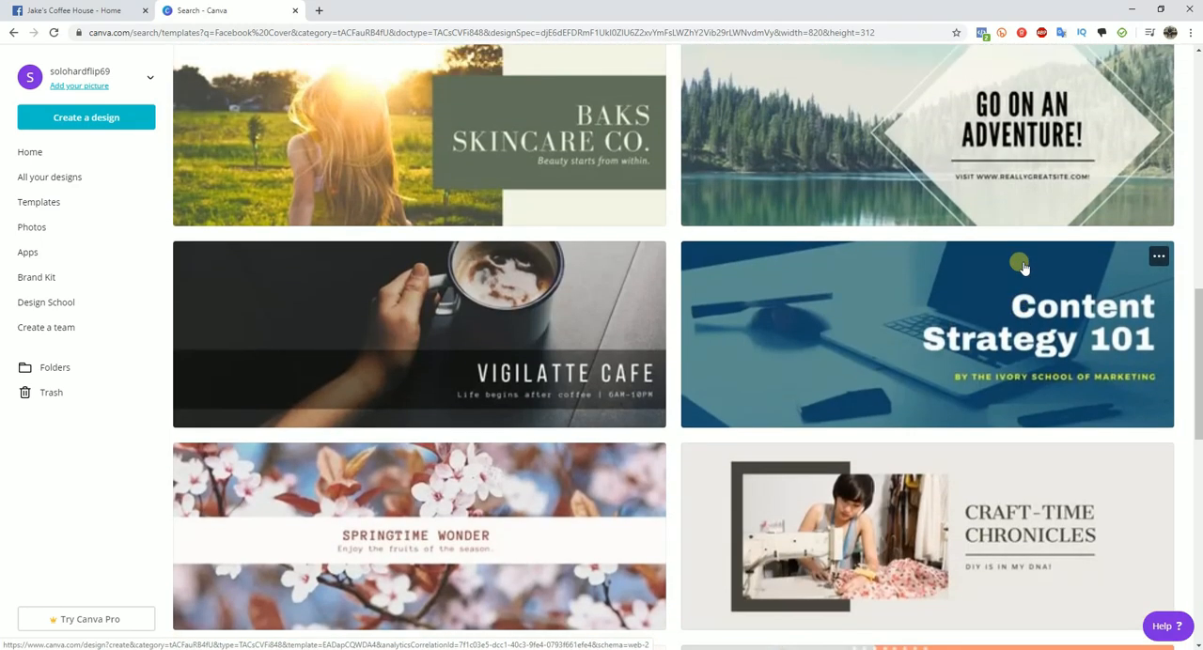
scroll(1023, 267, down, 1)
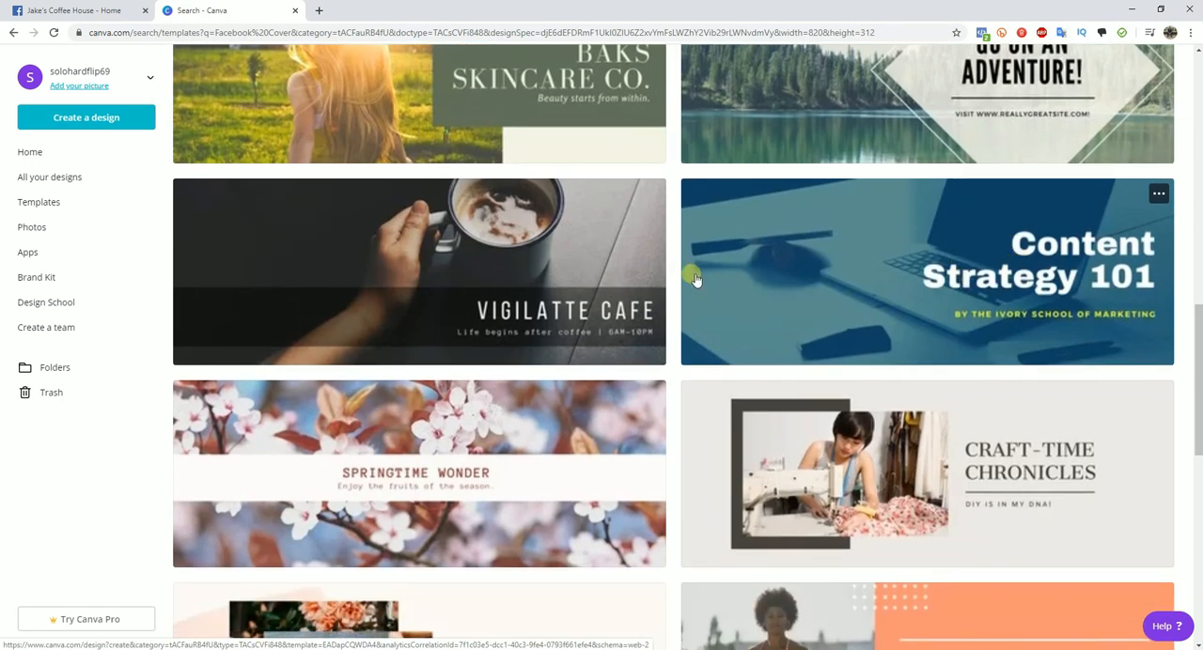
scroll(429, 295, up, 1)
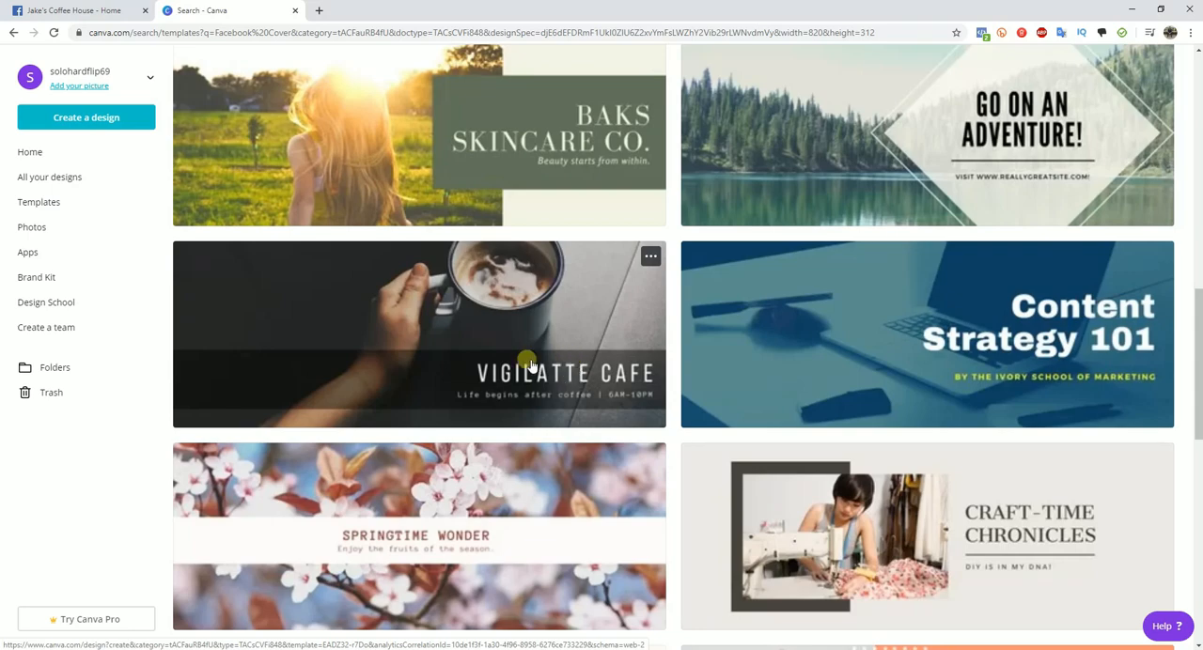
click(79, 11)
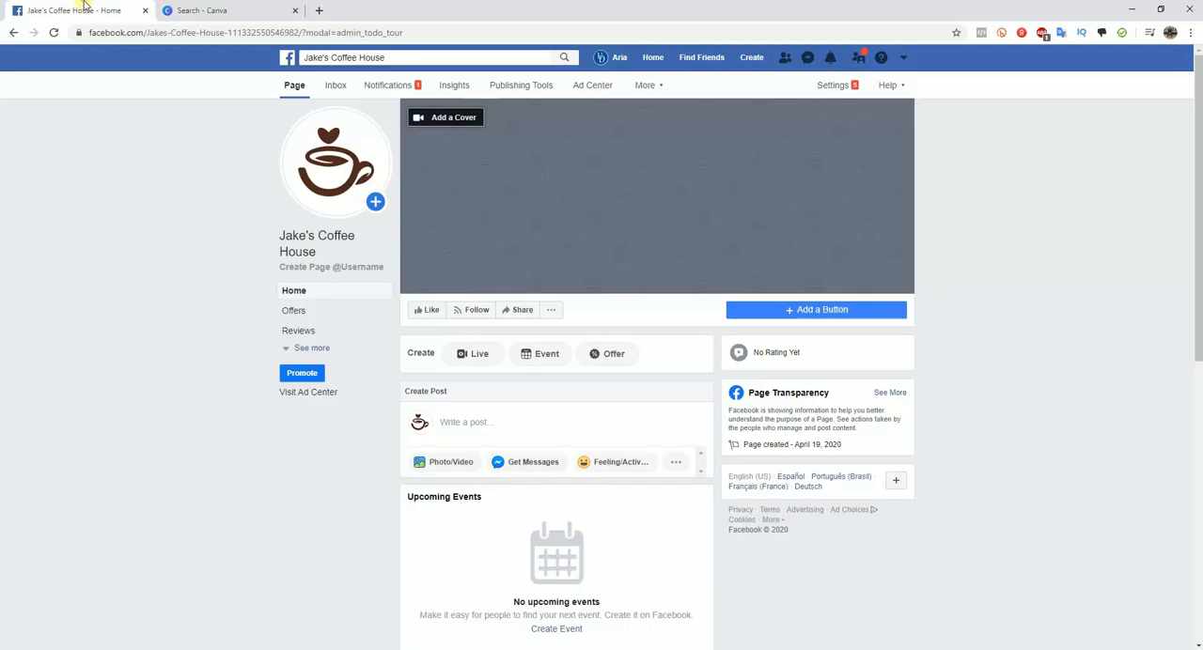
click(223, 10)
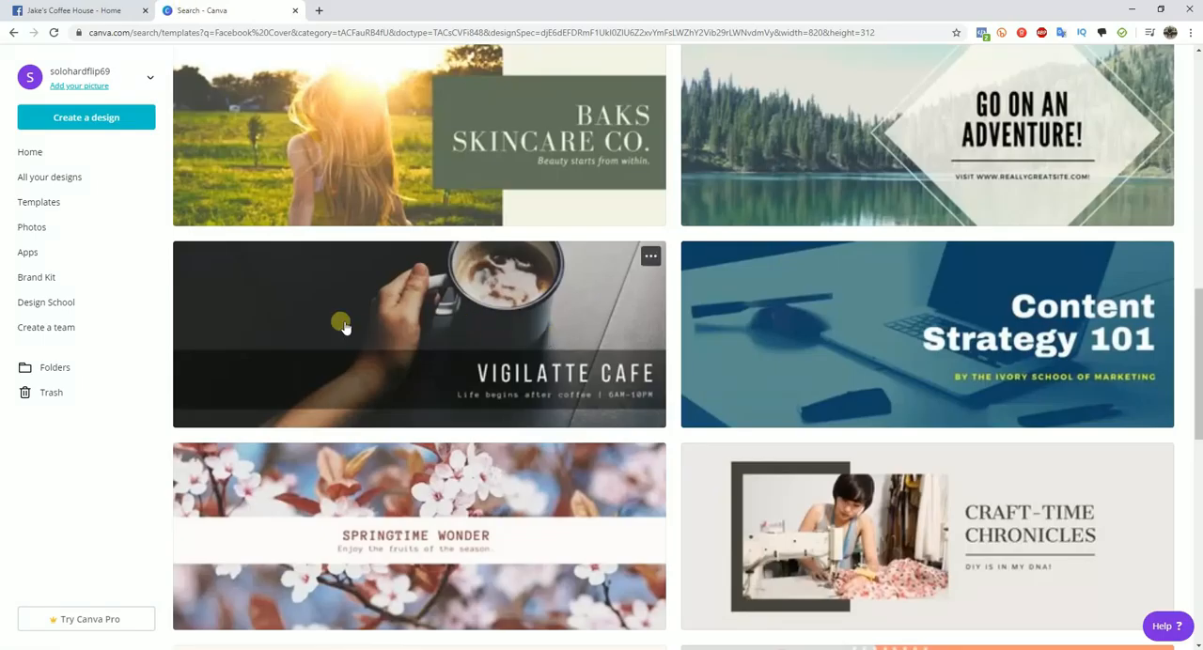
scroll(786, 317, up, 1)
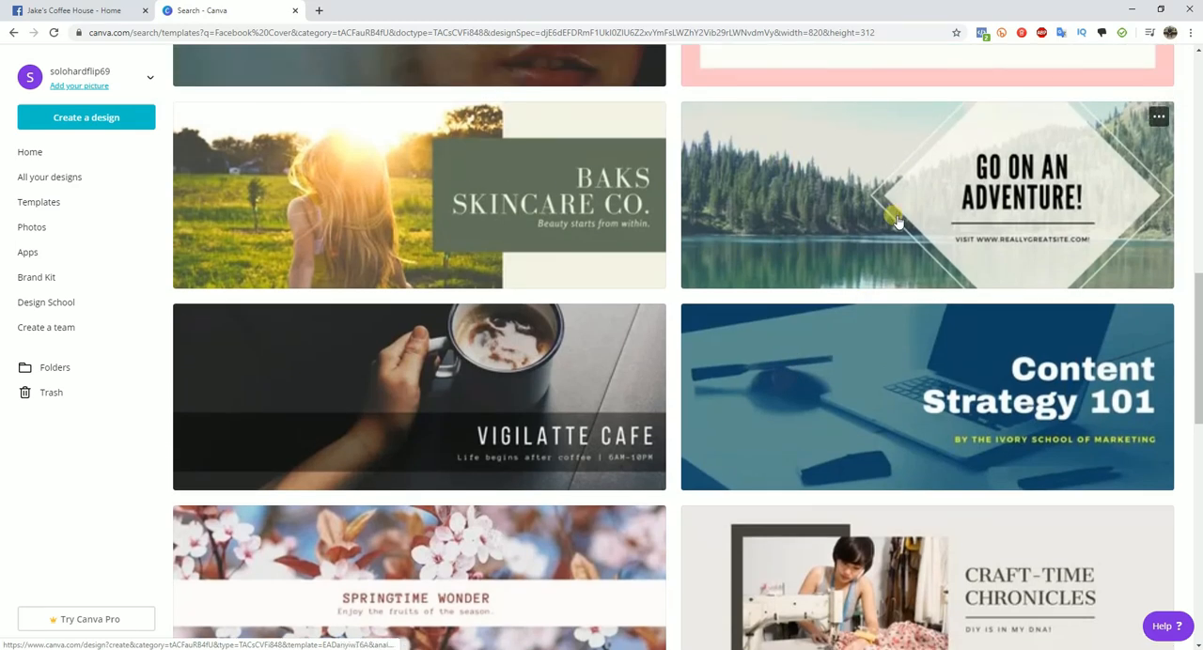
click(455, 387)
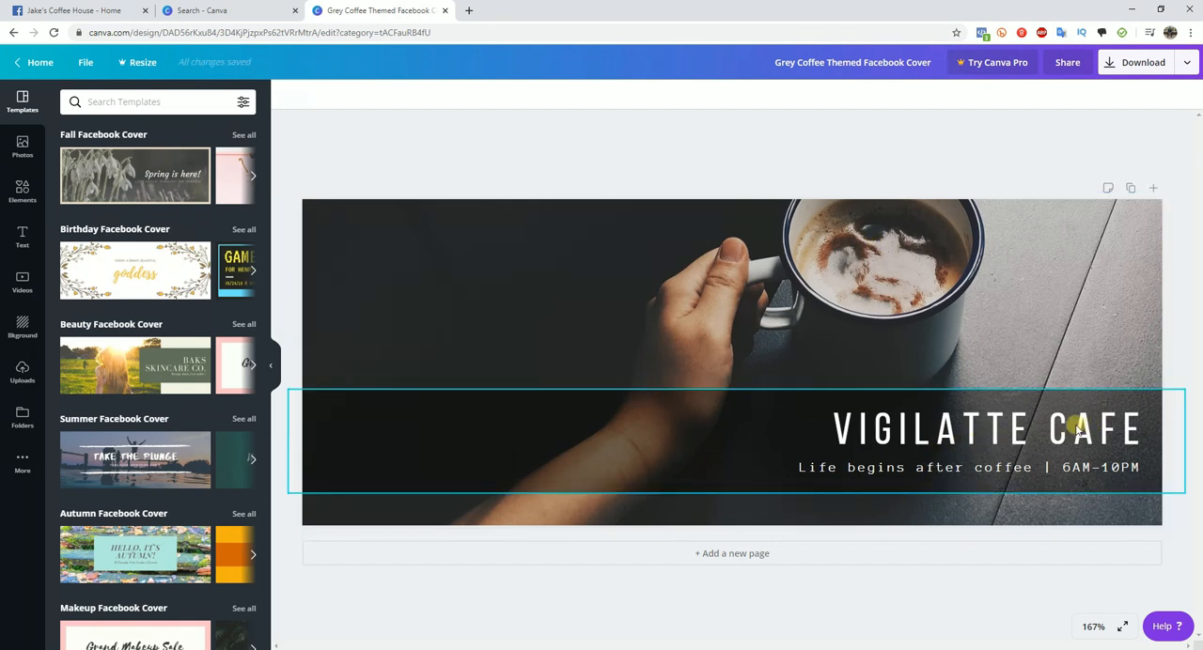
- Replace the cover's title text "VIGILATTE CAFE" with "JAKE'S COFFEE HOUSE"
click(948, 433)
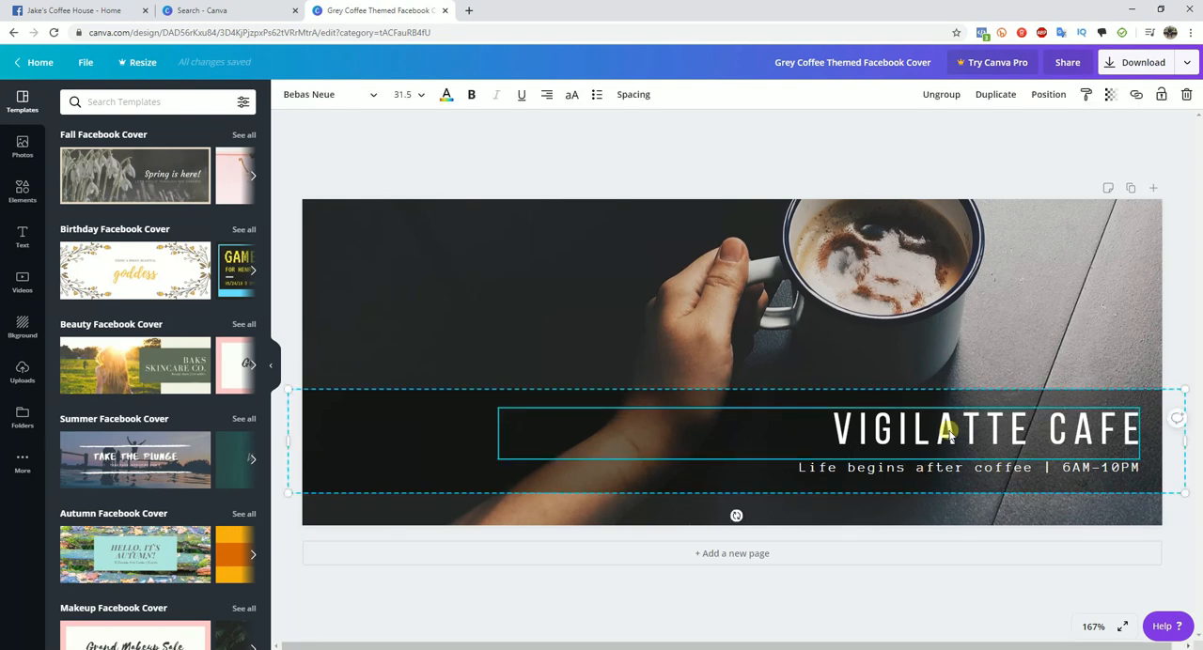
drag(835, 432, 1139, 432)
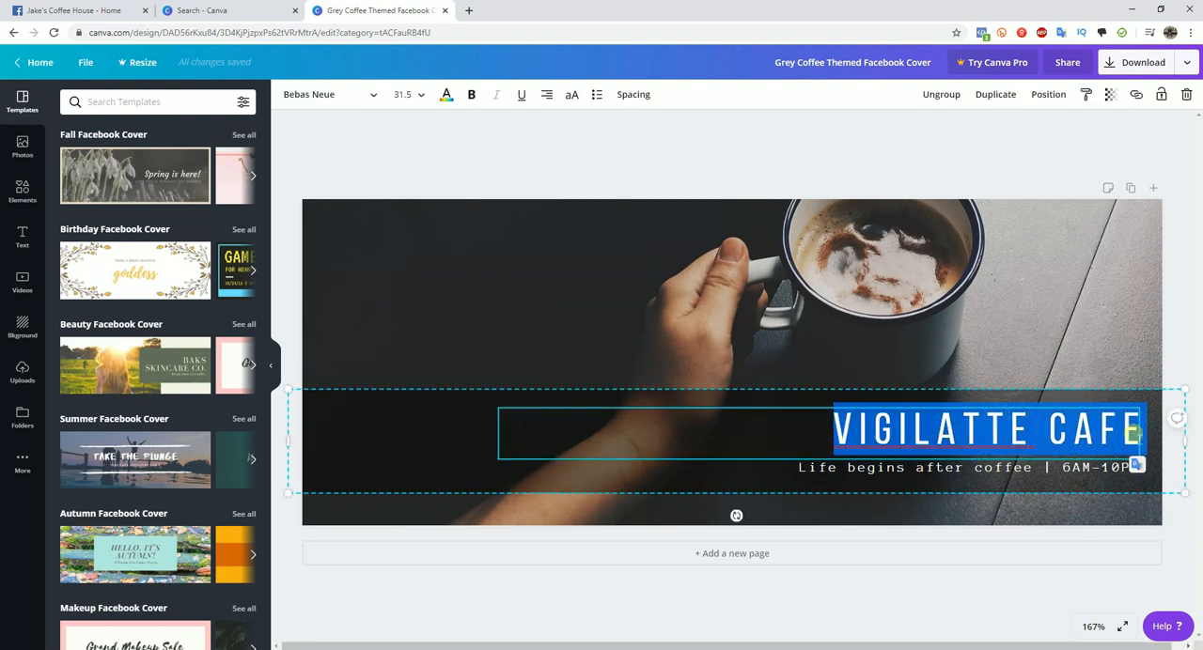
key(BackSpace)
text(JAKE)
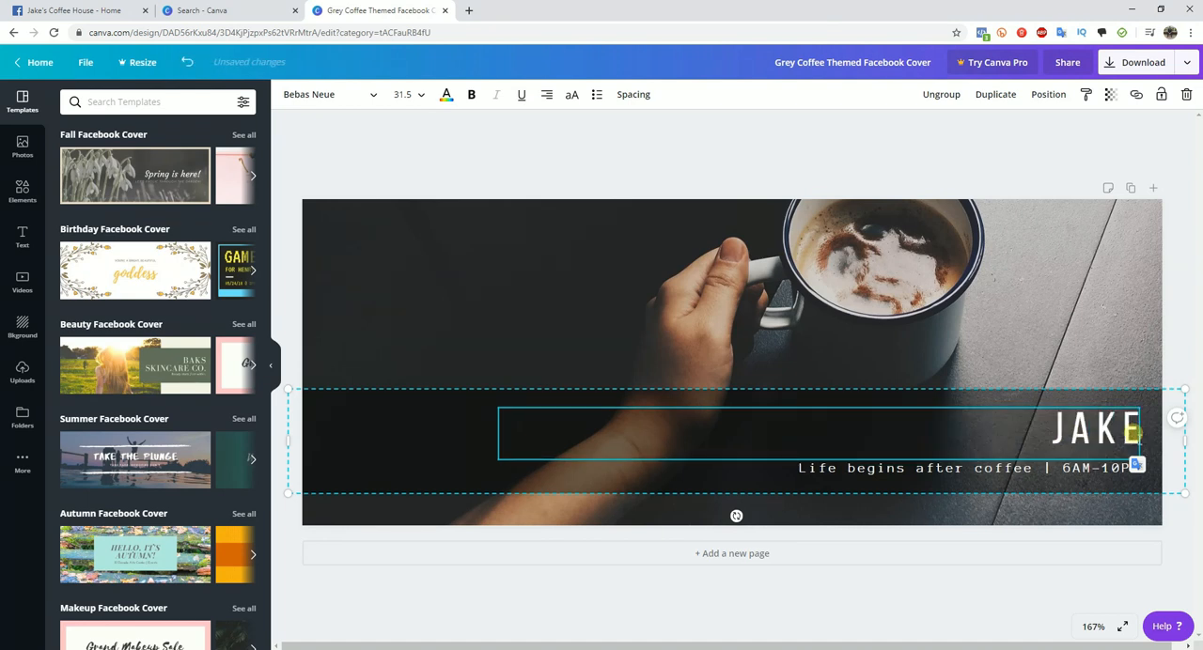
text('S COFFE)
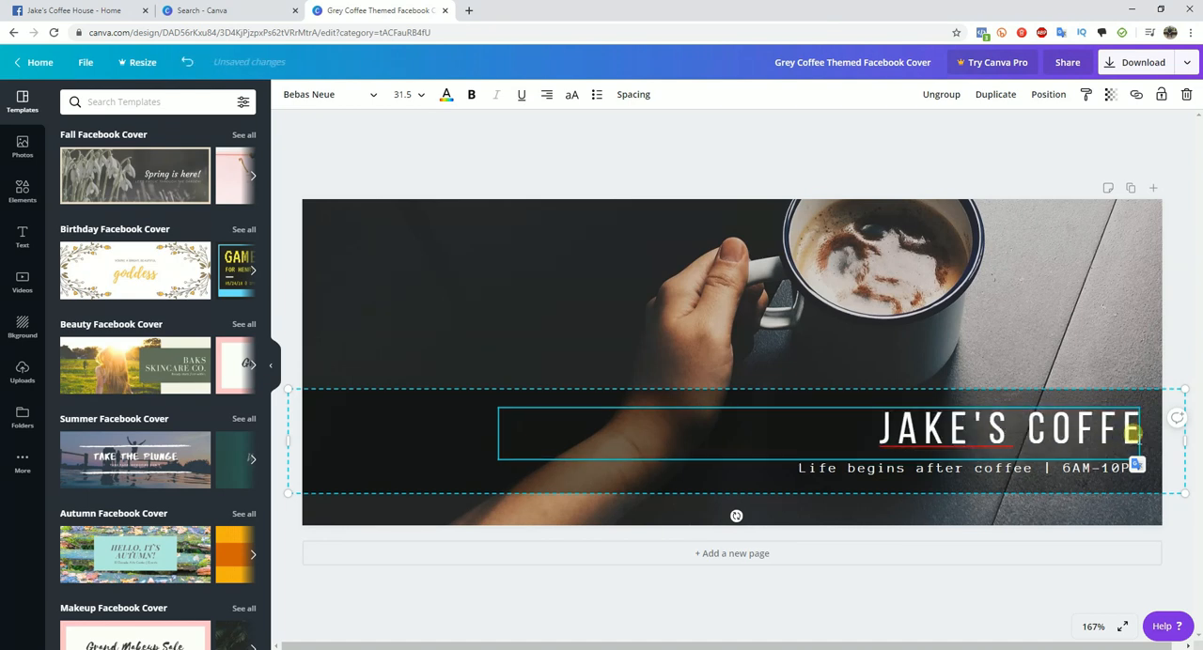
text(E HOUSE)
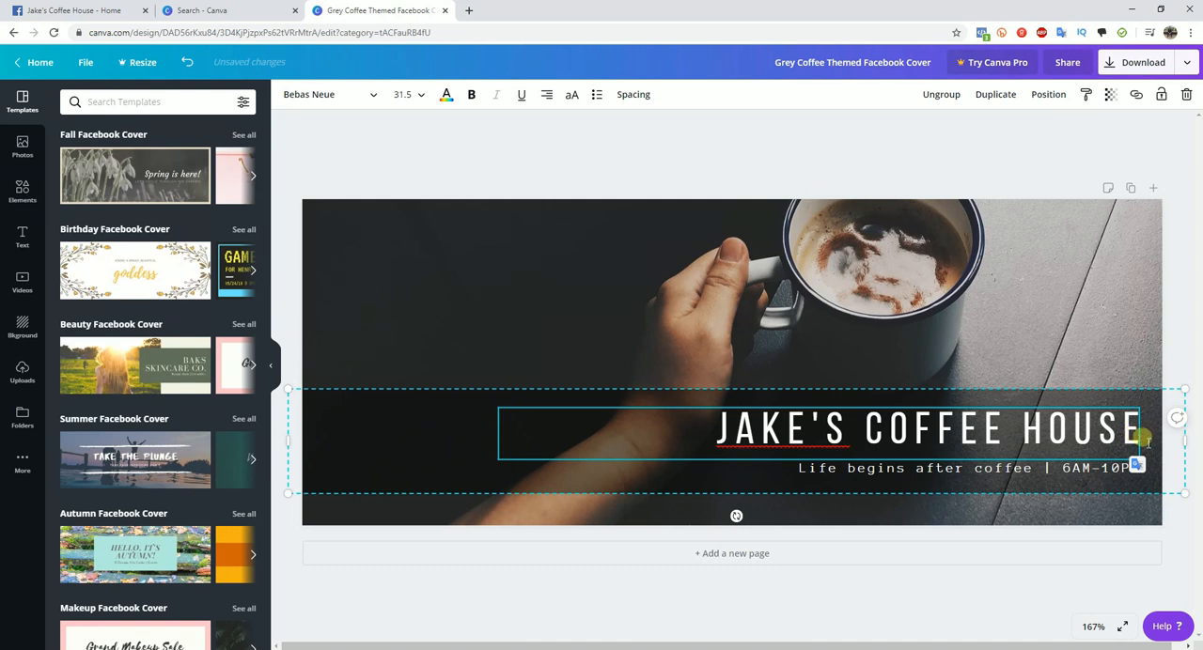
- Change the opening hours in the cover's subtitle line to 5AM-11PM
click(850, 469)
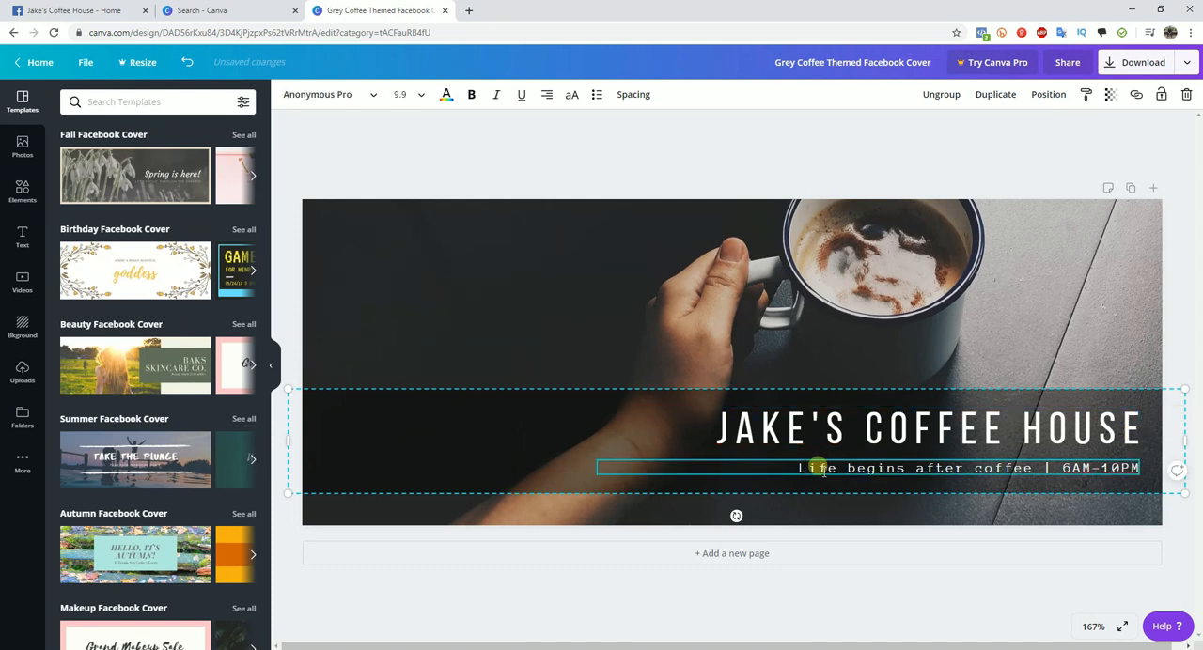
drag(802, 476, 1064, 474)
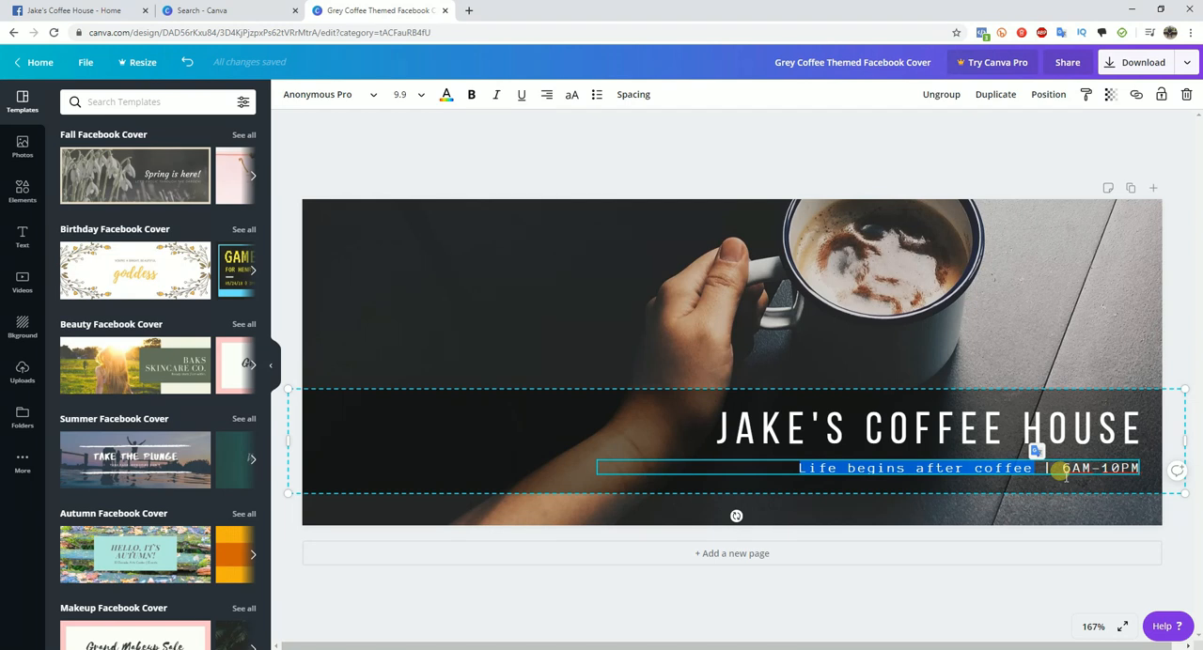
click(1068, 475)
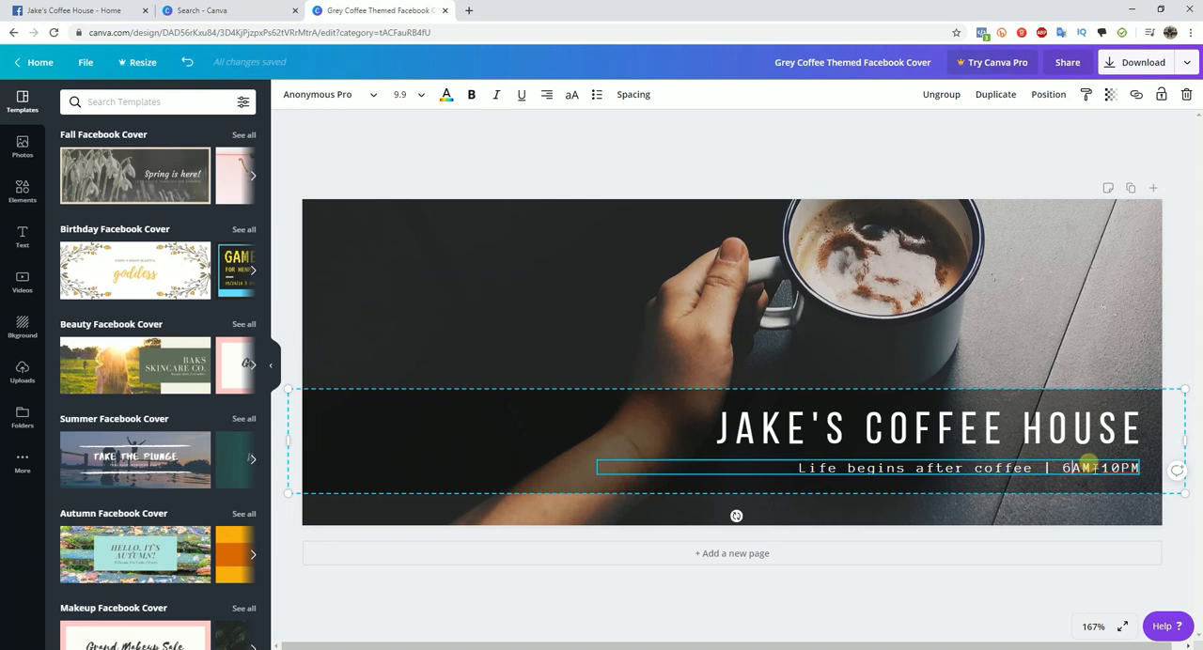
key(BackSpace)
text(5)
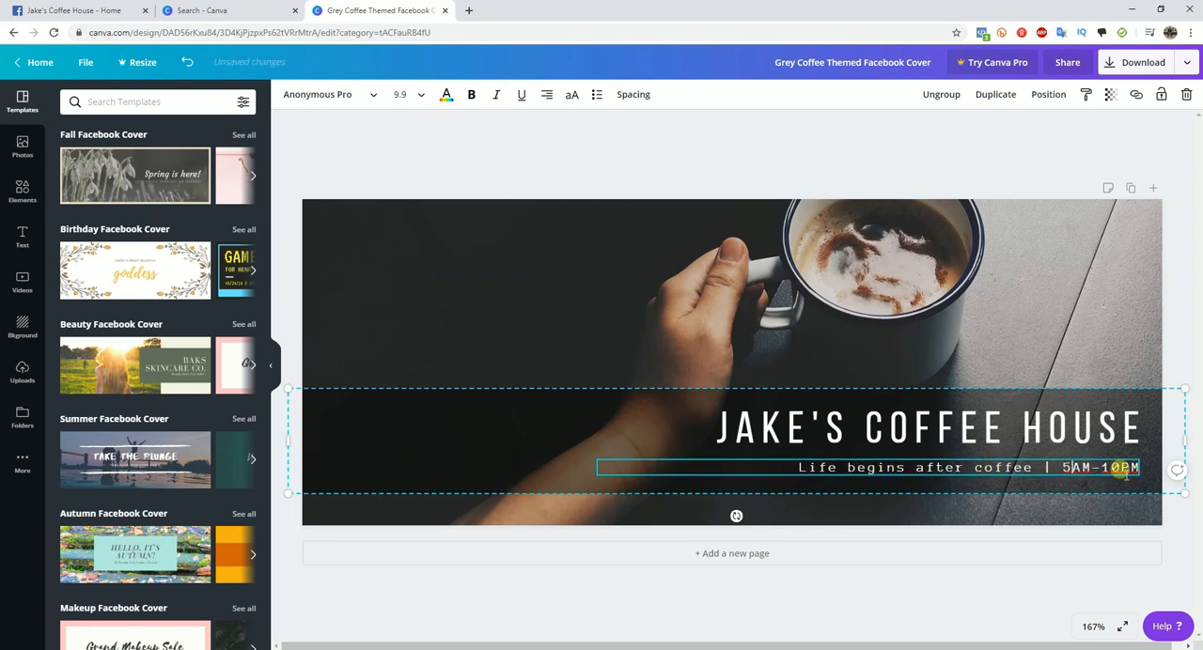
key(BackSpace)
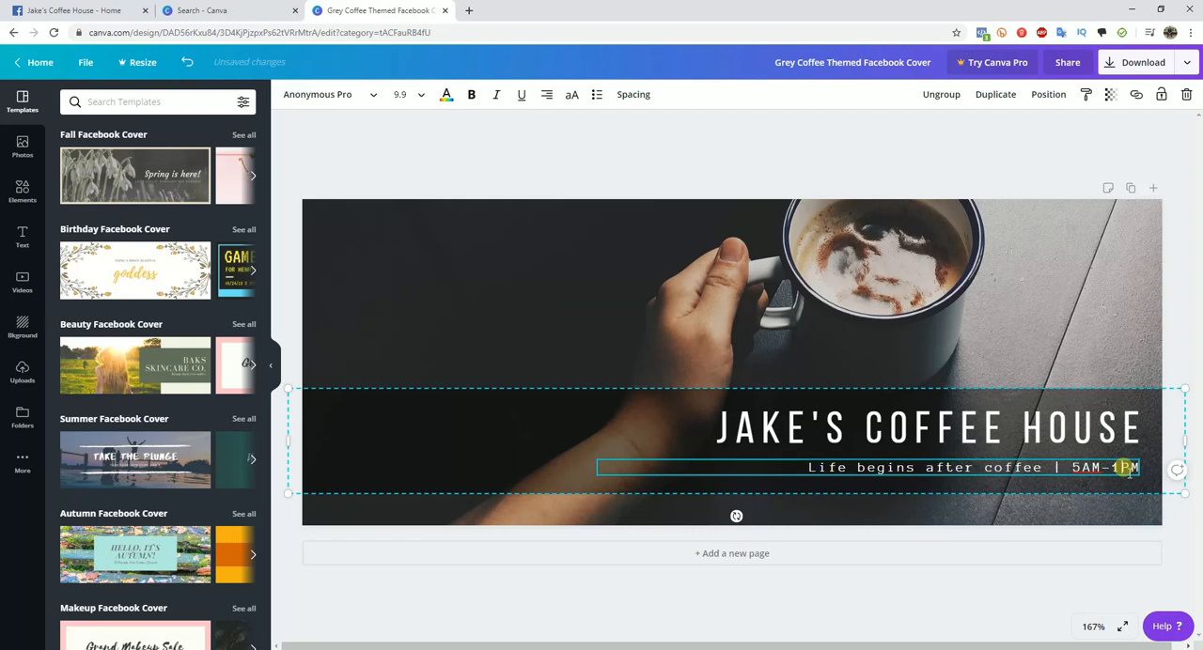
text(1)
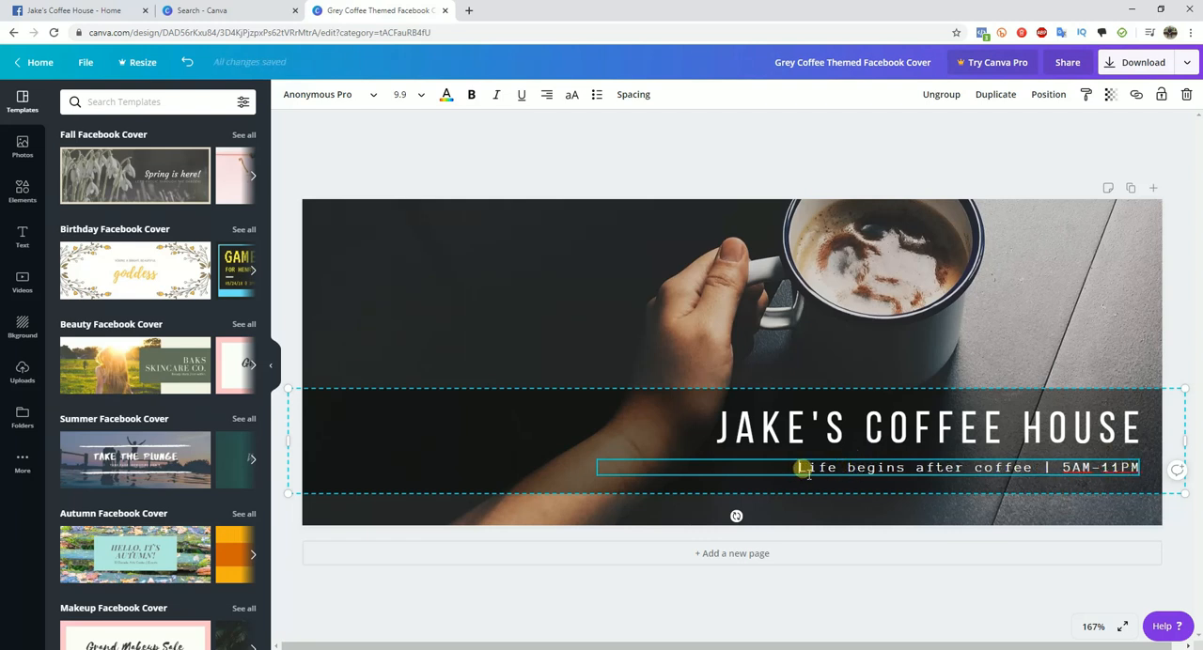
- Replace the phrase "Life begins after coffee" in the subtitle with "Open 7 Days A Week"
drag(801, 469, 1074, 477)
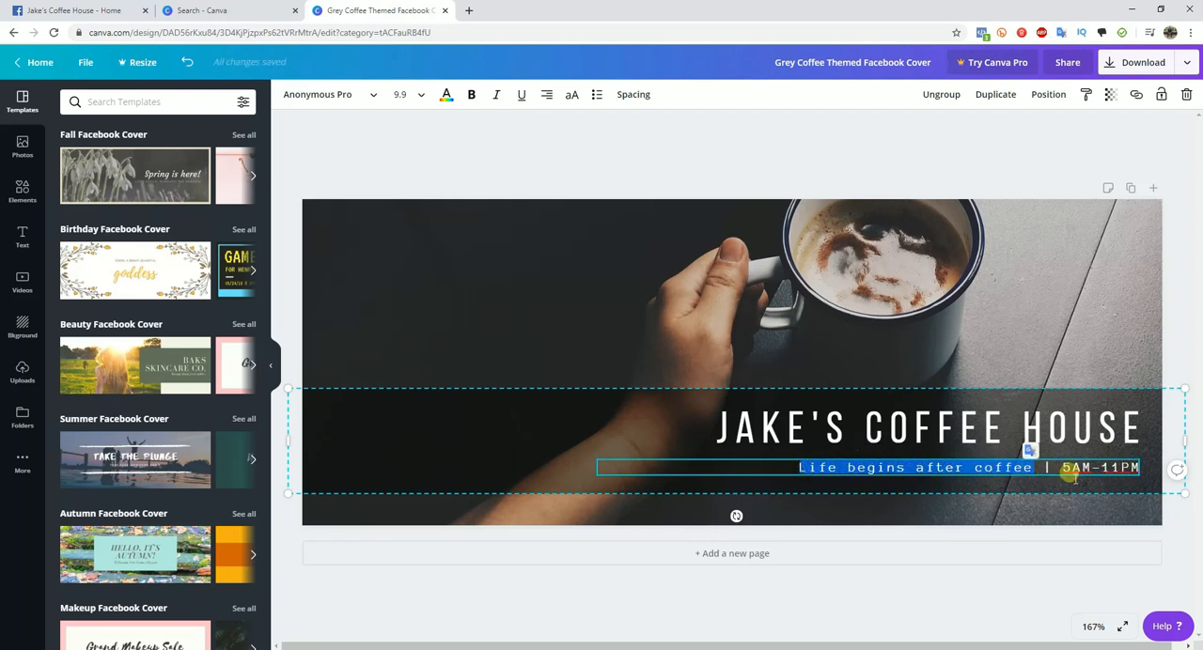
text(7)
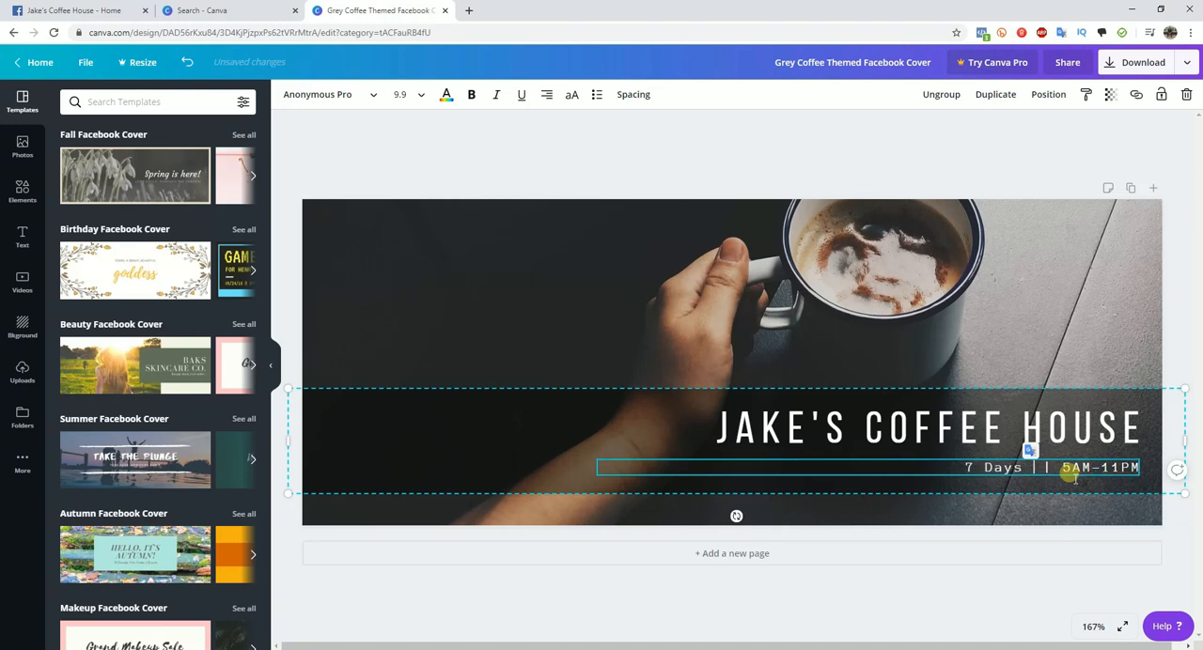
text( Days A Week)
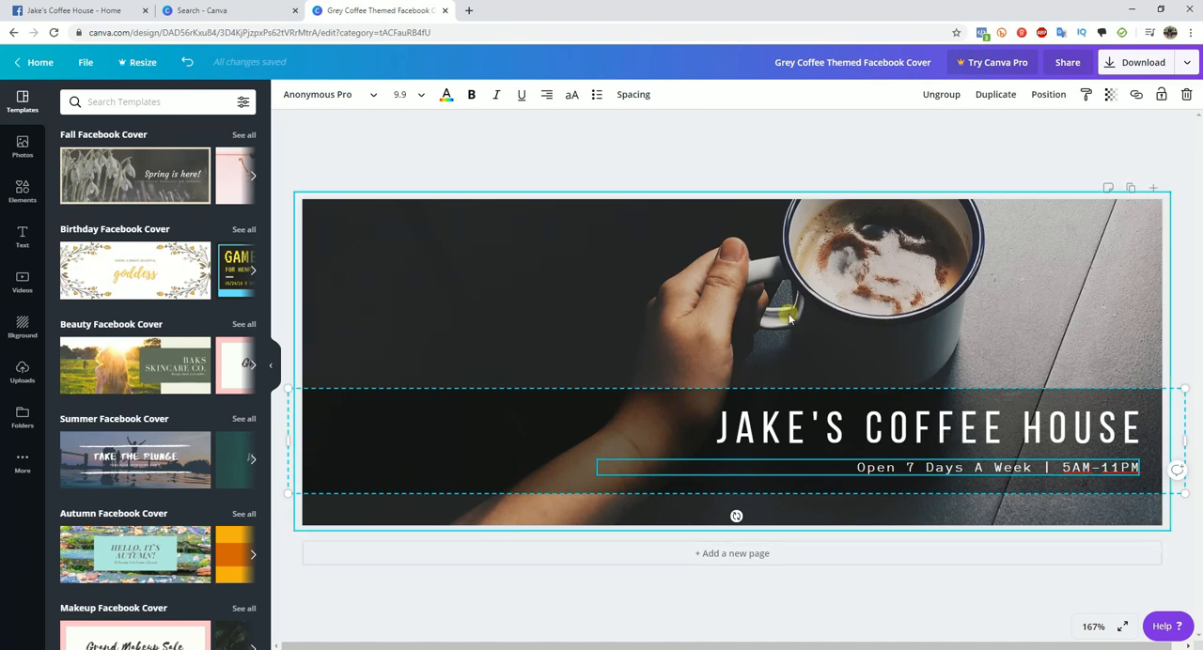
click(389, 148)
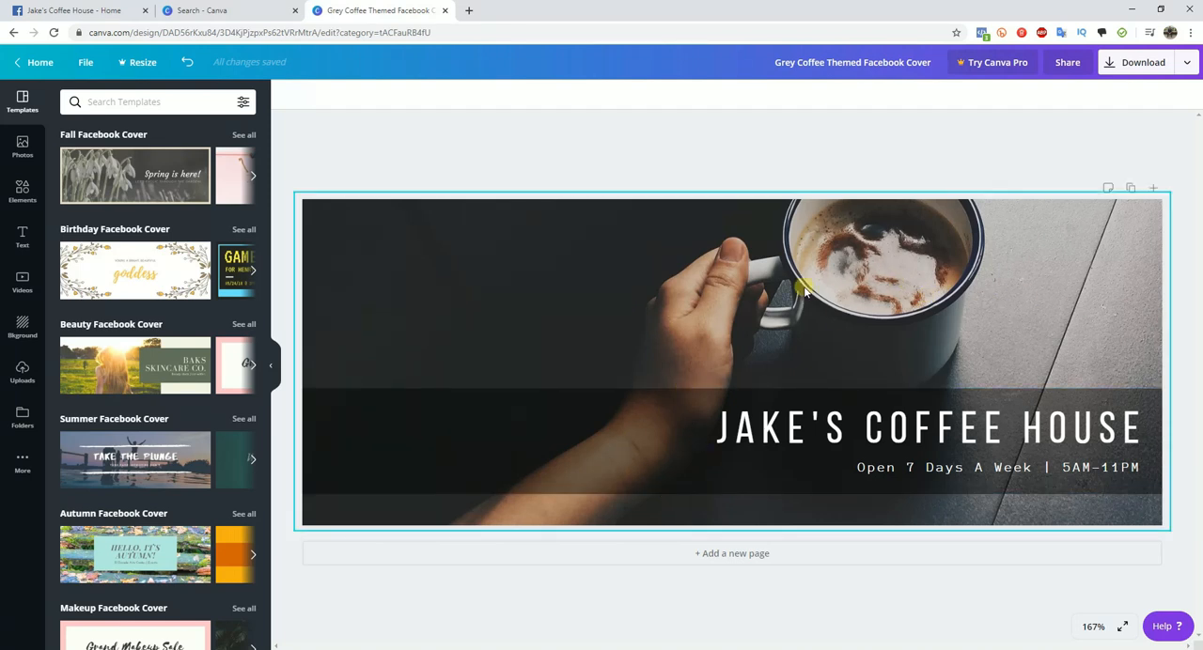
- Try deleting the cover's background photo and undo the deletion
click(466, 254)
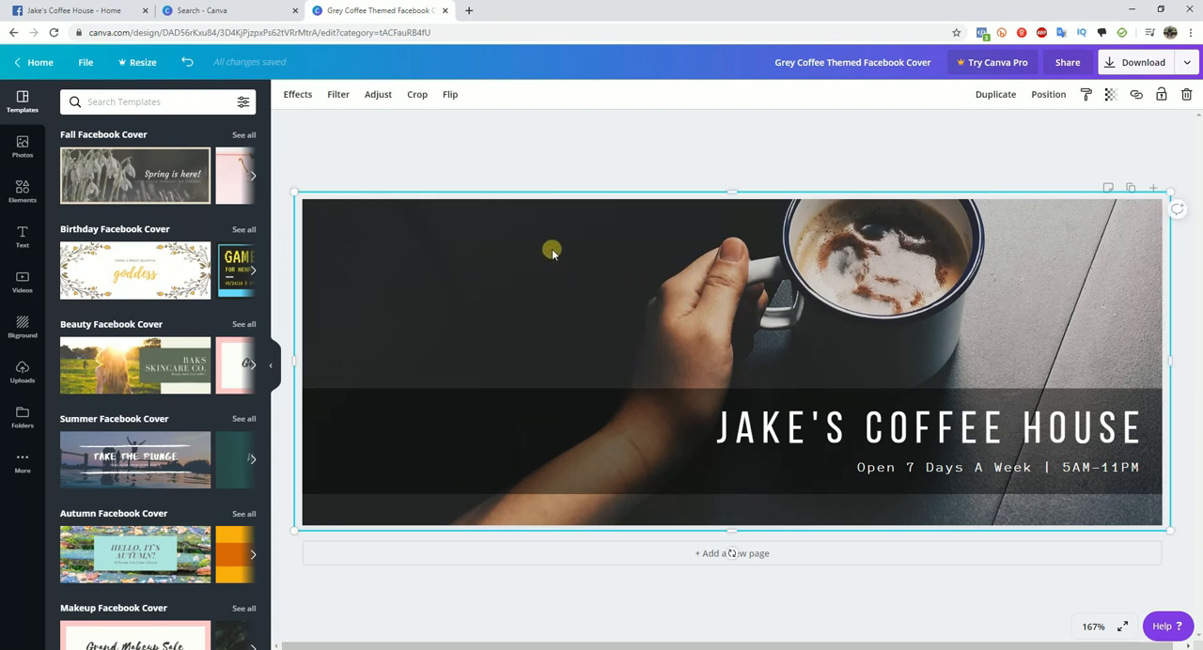
click(1187, 95)
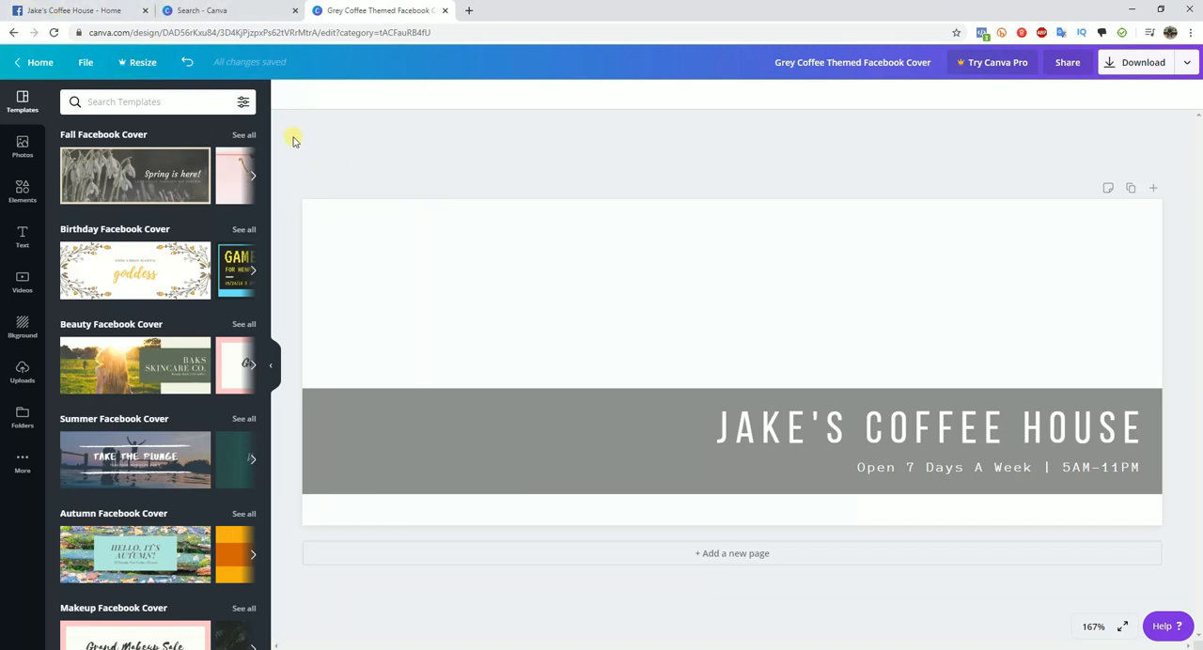
click(187, 63)
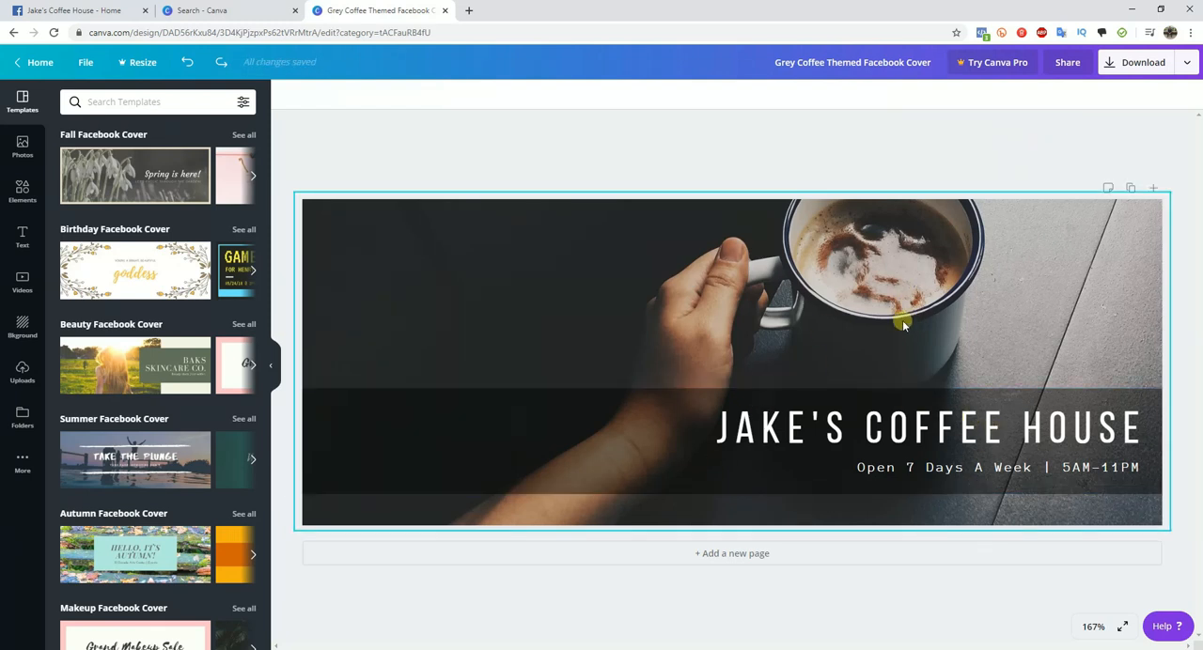
- Download the finished cover design as a PNG and dismiss the Canva Pro offer and the download notice
click(1137, 67)
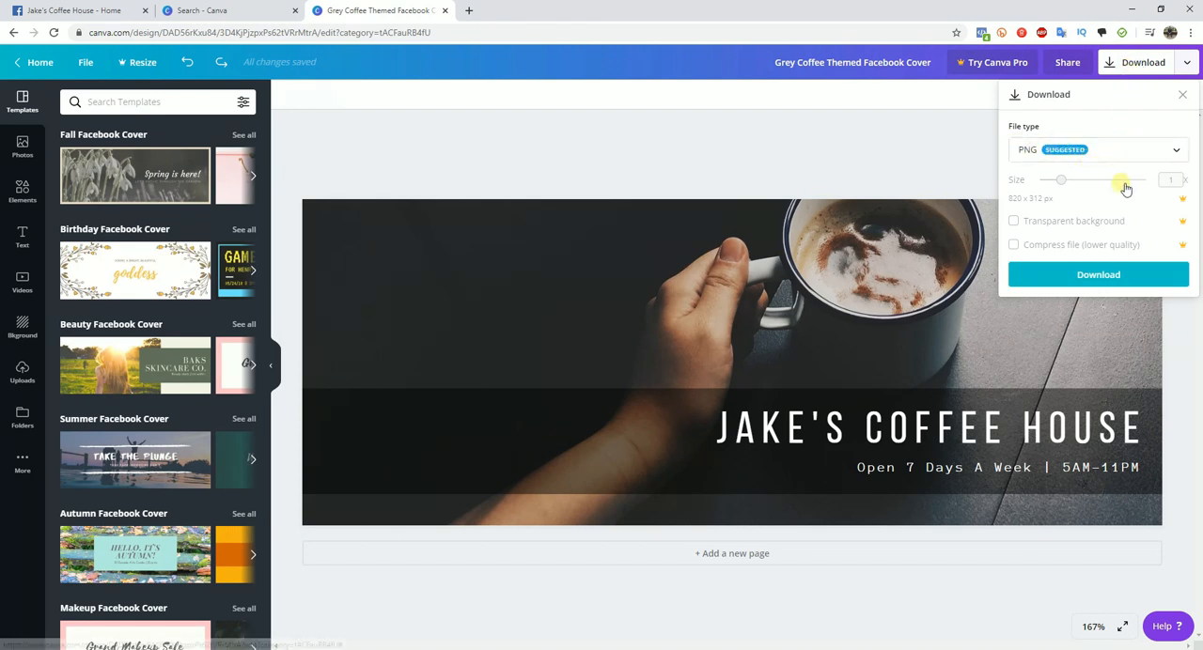
click(1108, 281)
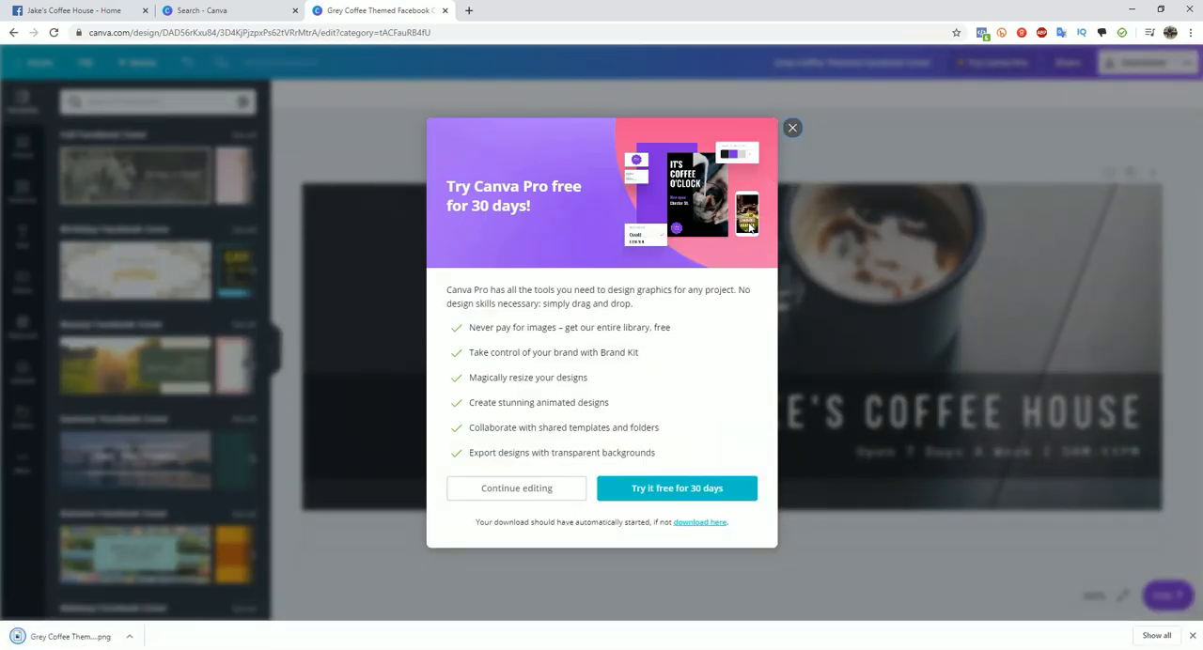
click(792, 129)
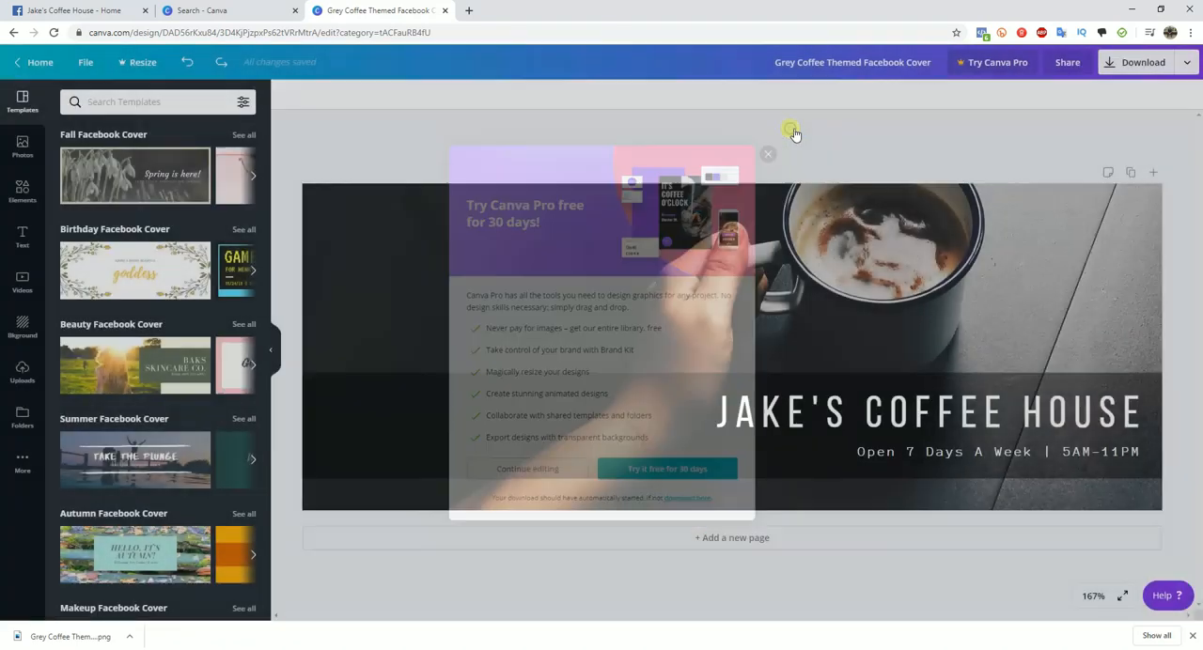
click(1192, 638)
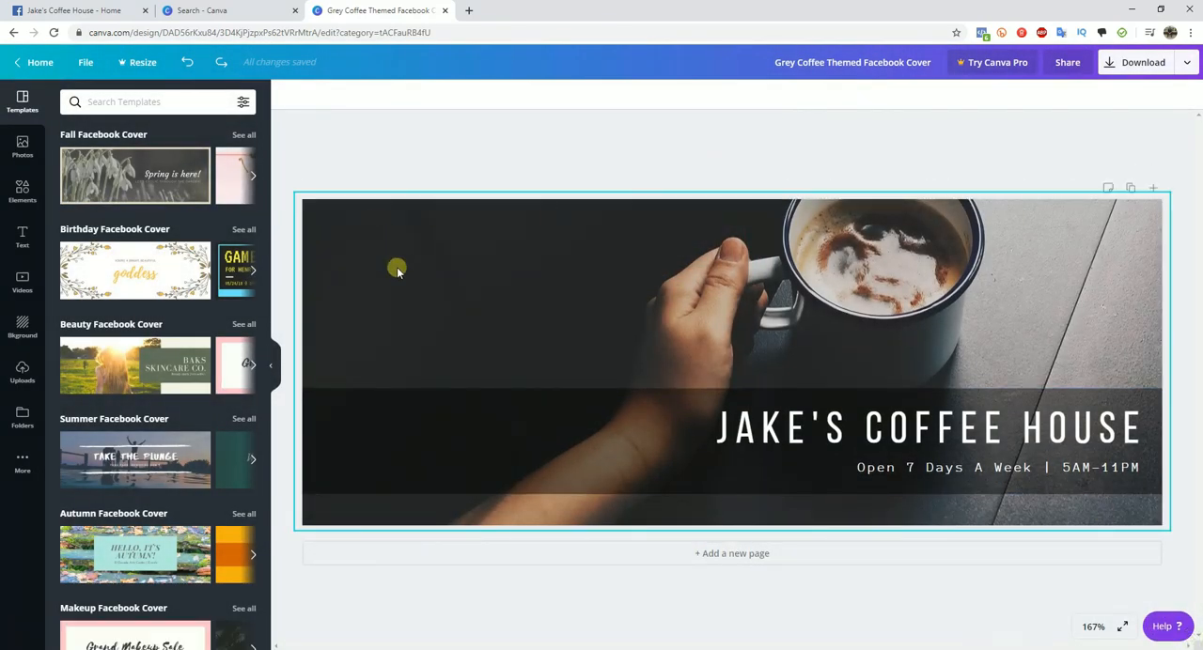
- Switch to the Facebook page, upload the downloaded coffee design as the page's cover photo and save it
click(108, 9)
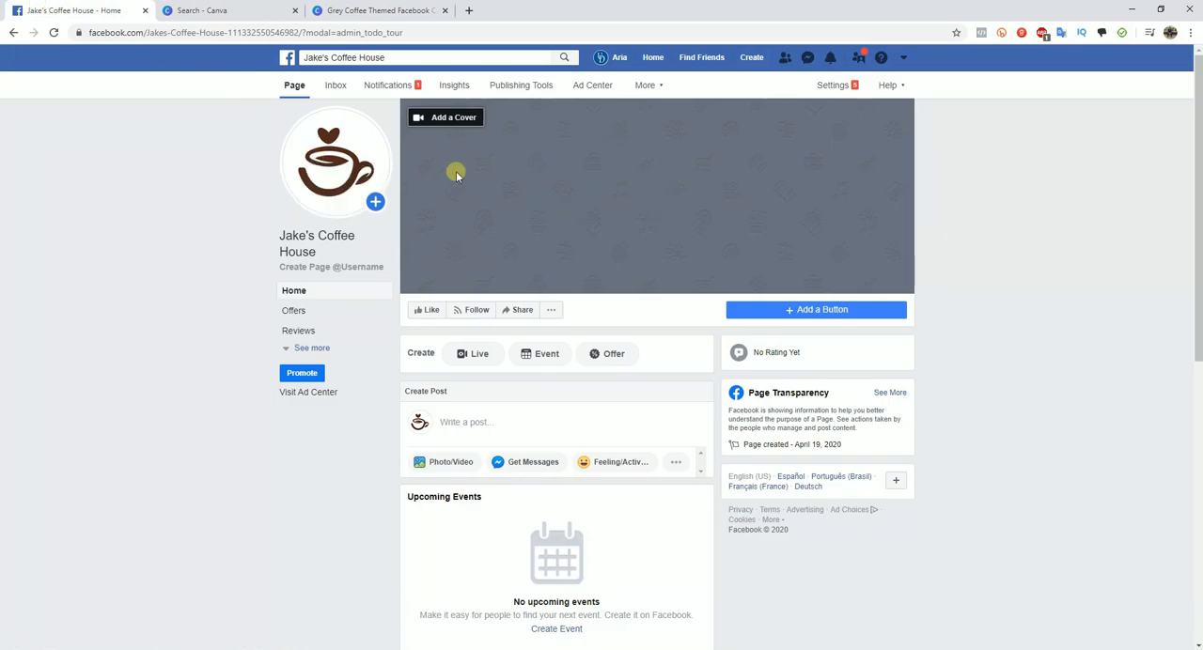
click(468, 123)
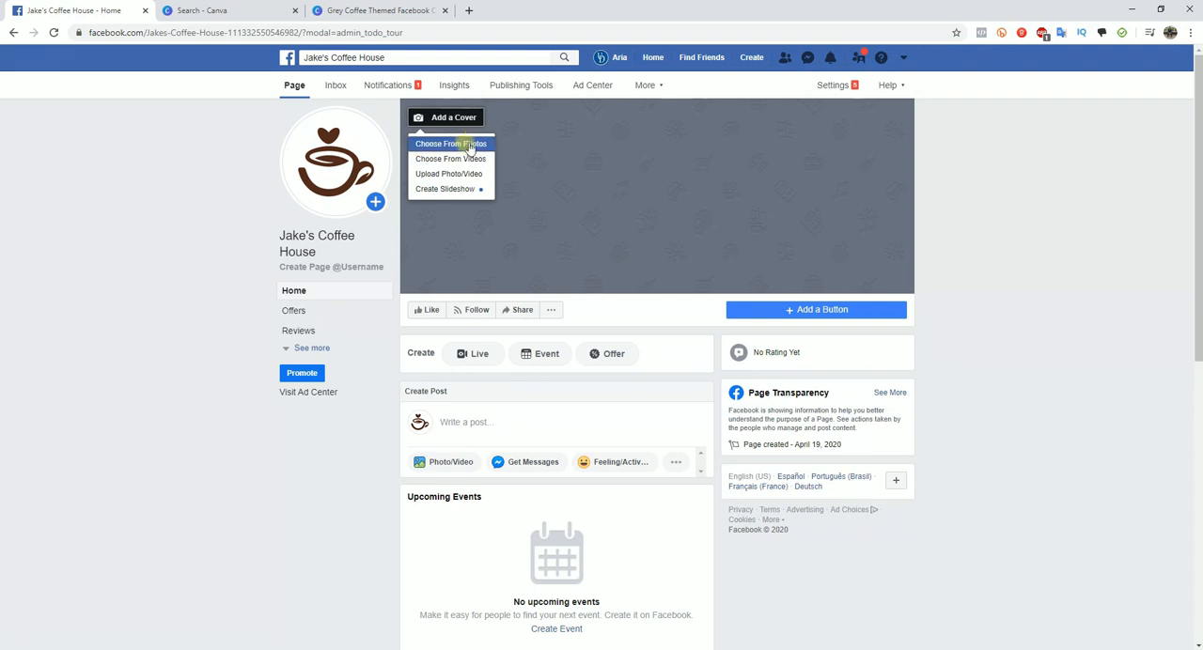
click(469, 178)
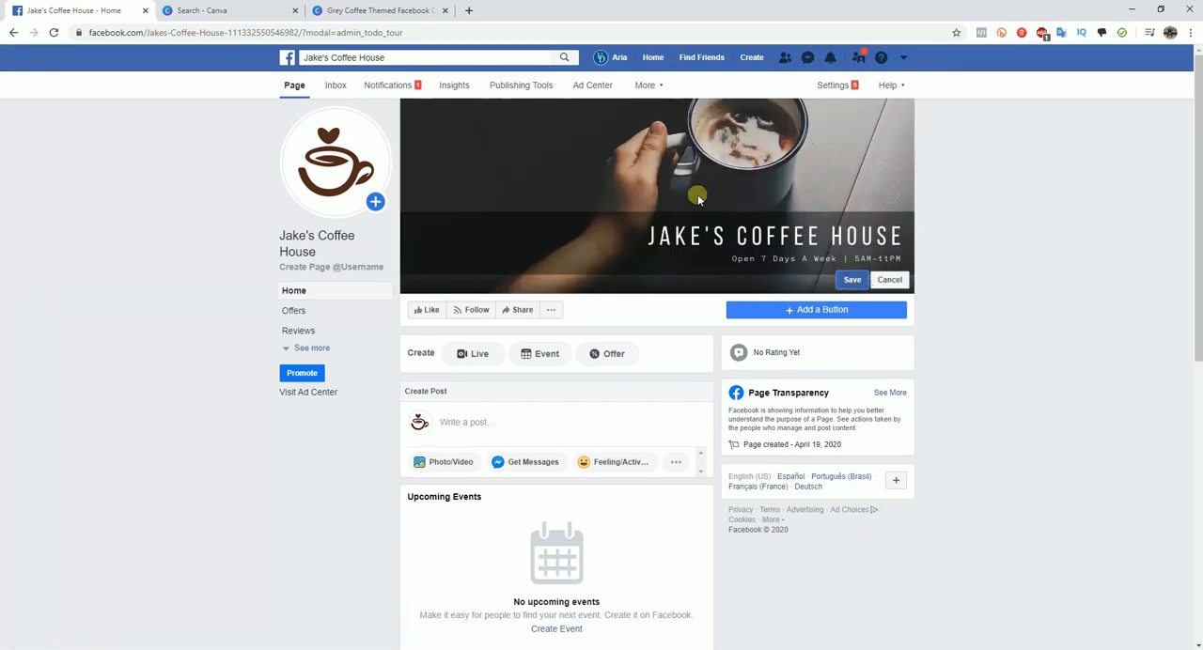
click(849, 279)
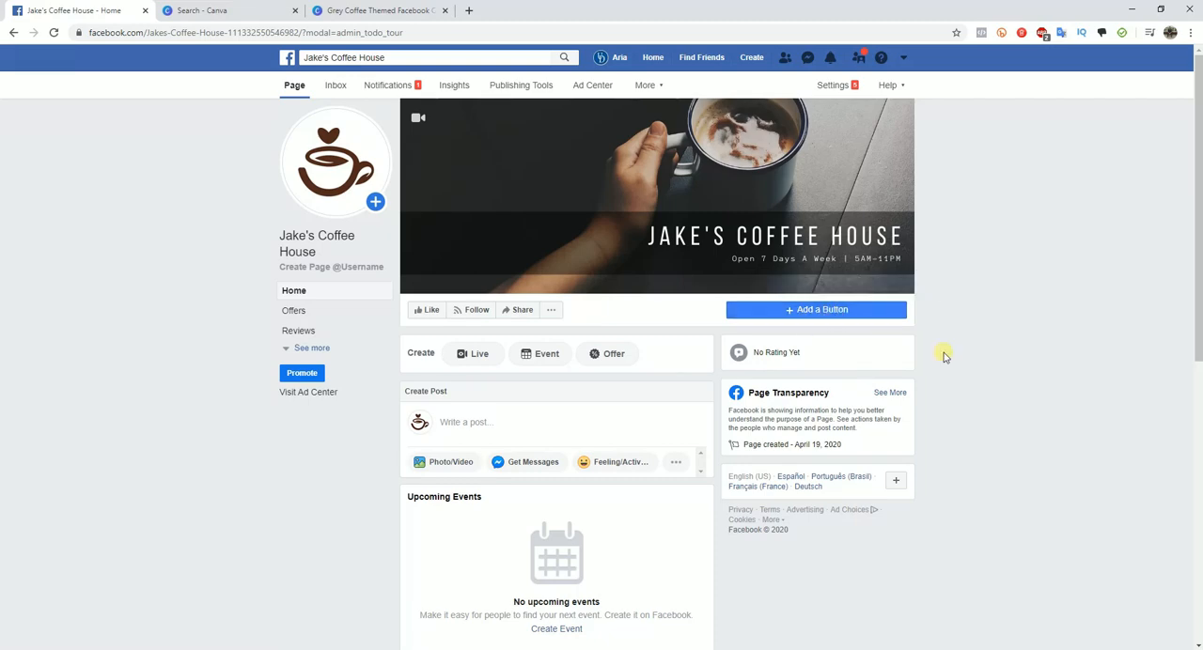
- Start adding a page button, look through the button categories and choose Learn More as its type
click(803, 317)
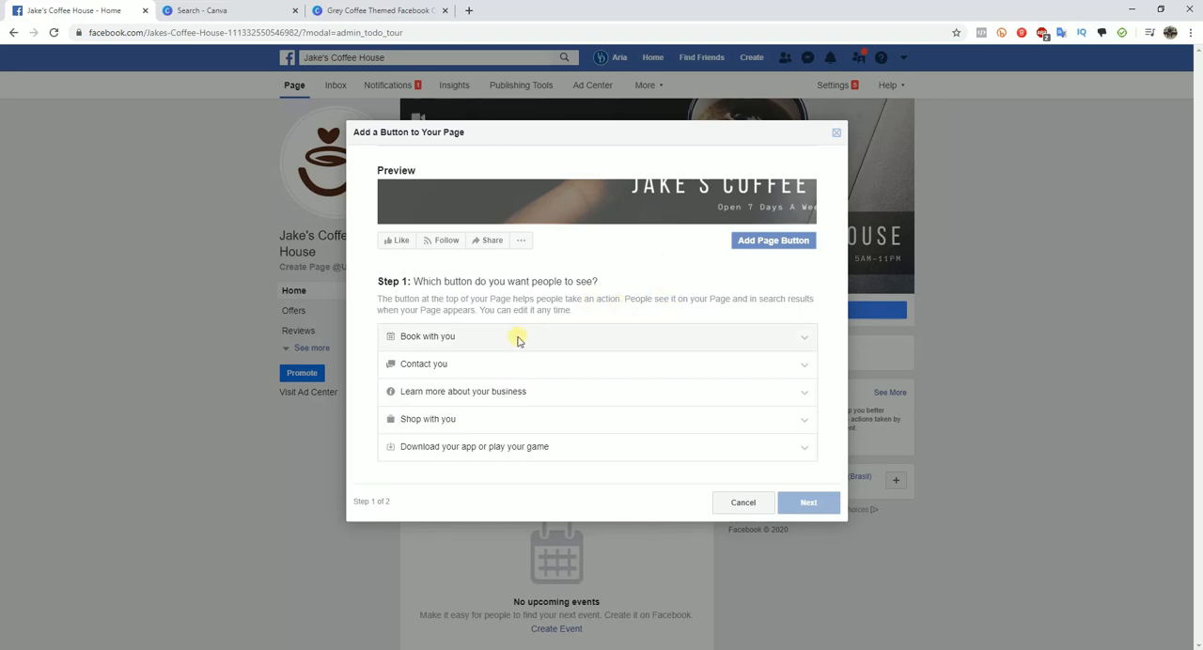
click(801, 338)
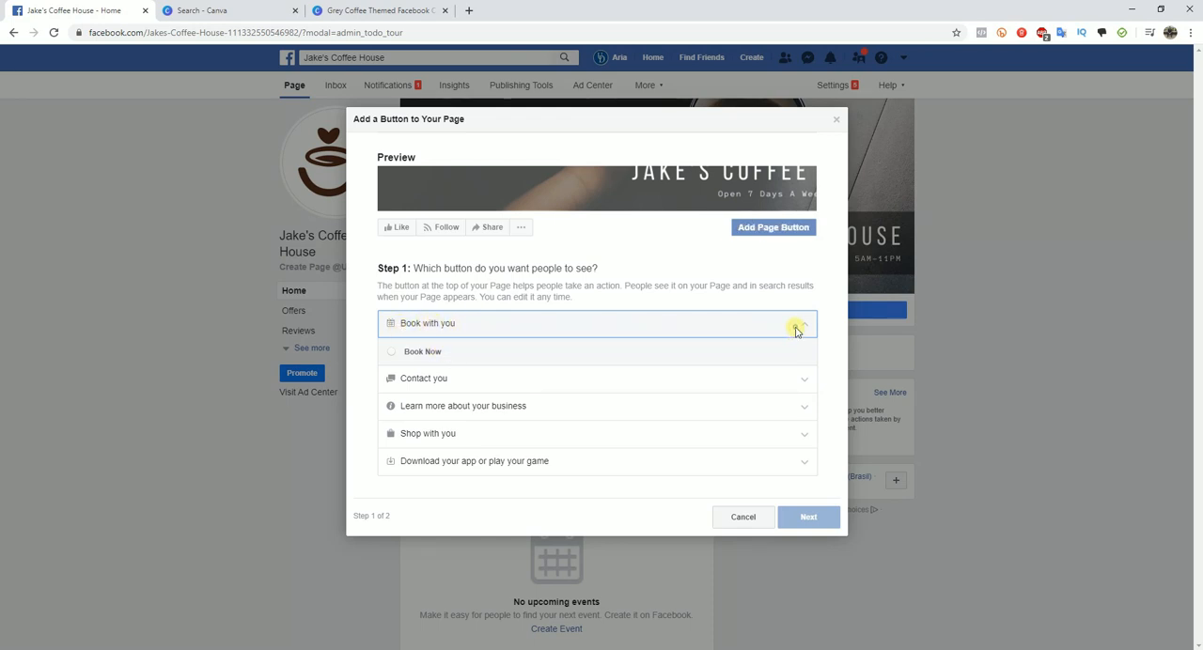
click(802, 378)
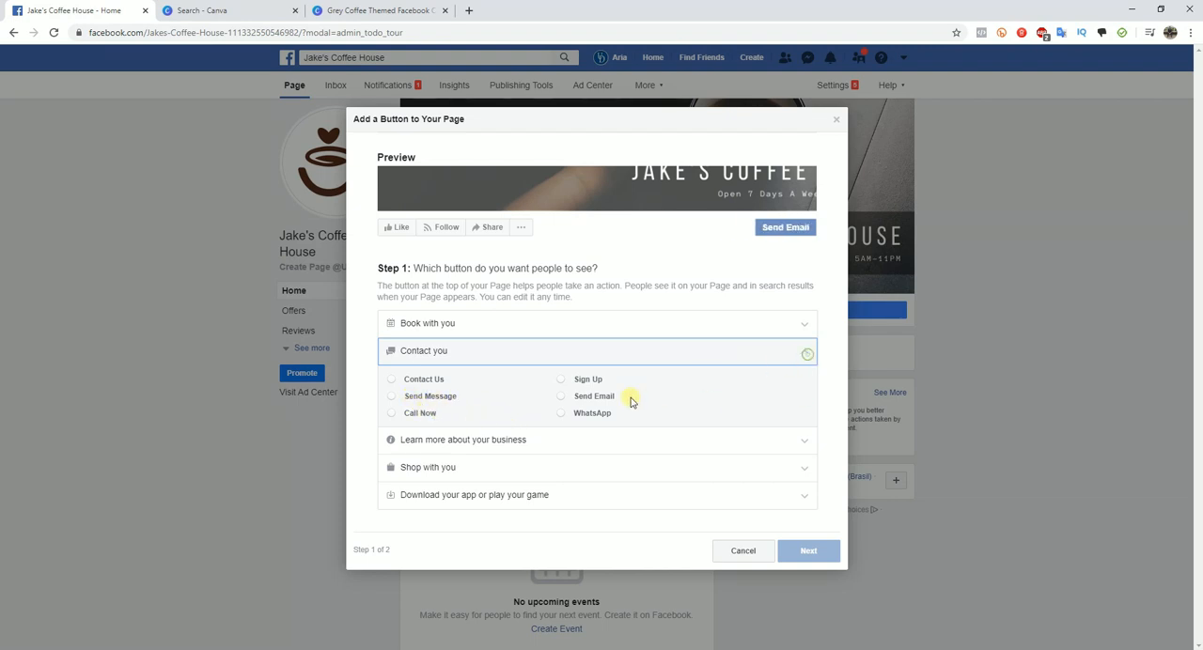
click(796, 450)
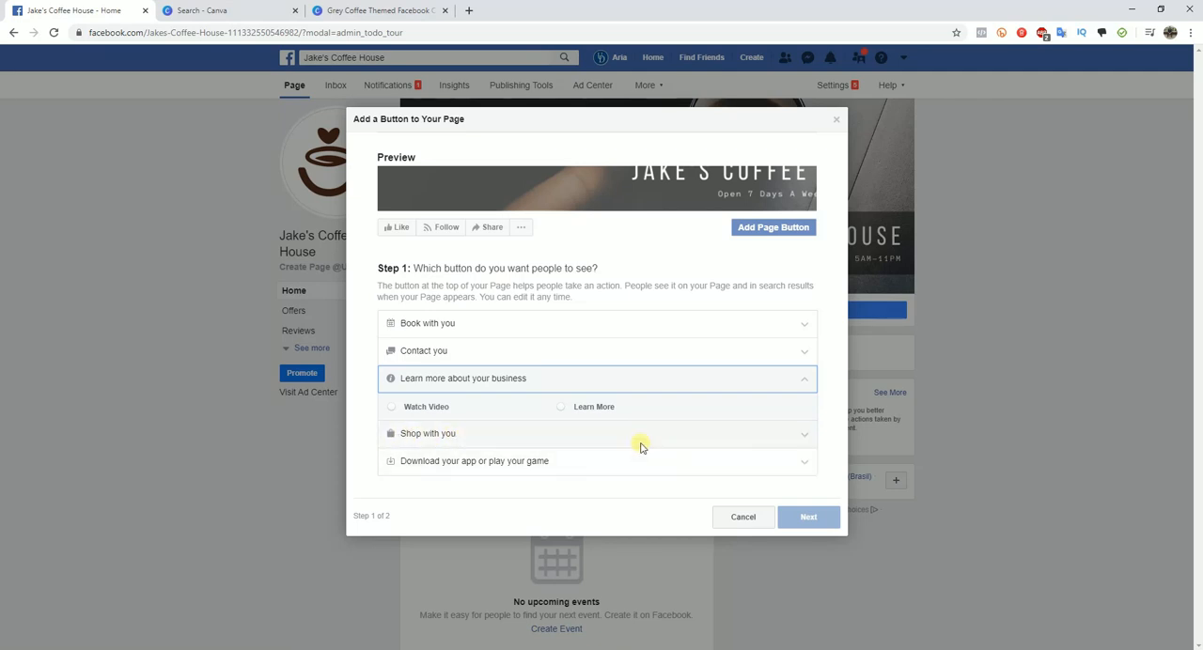
click(681, 440)
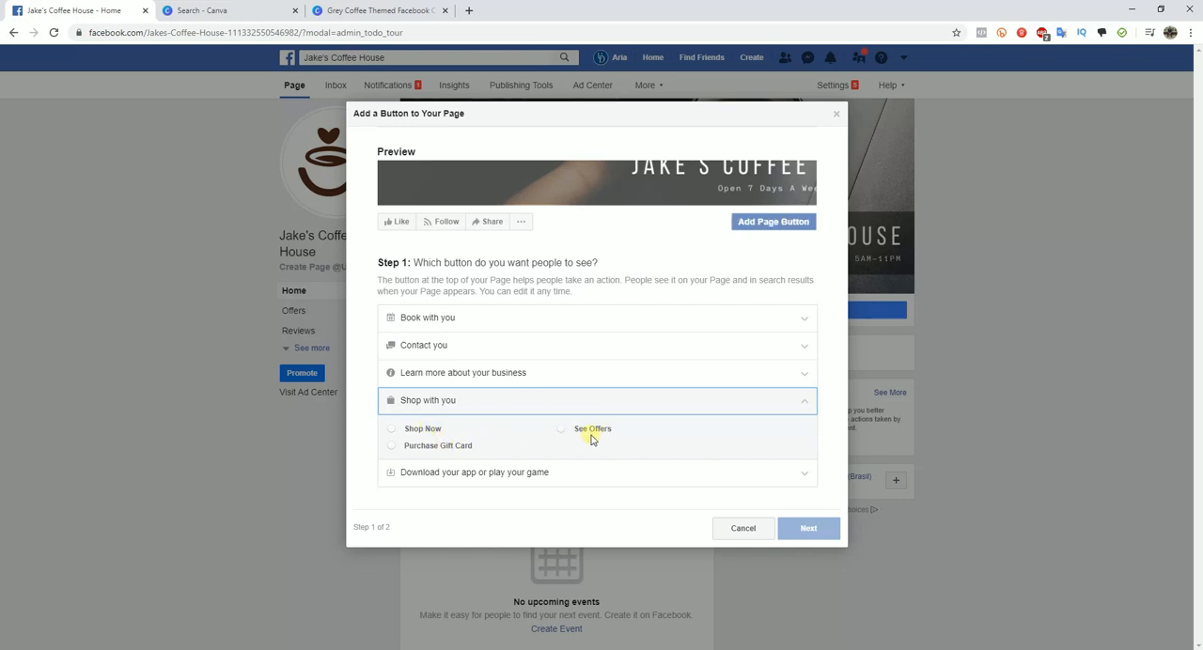
click(801, 378)
click(599, 410)
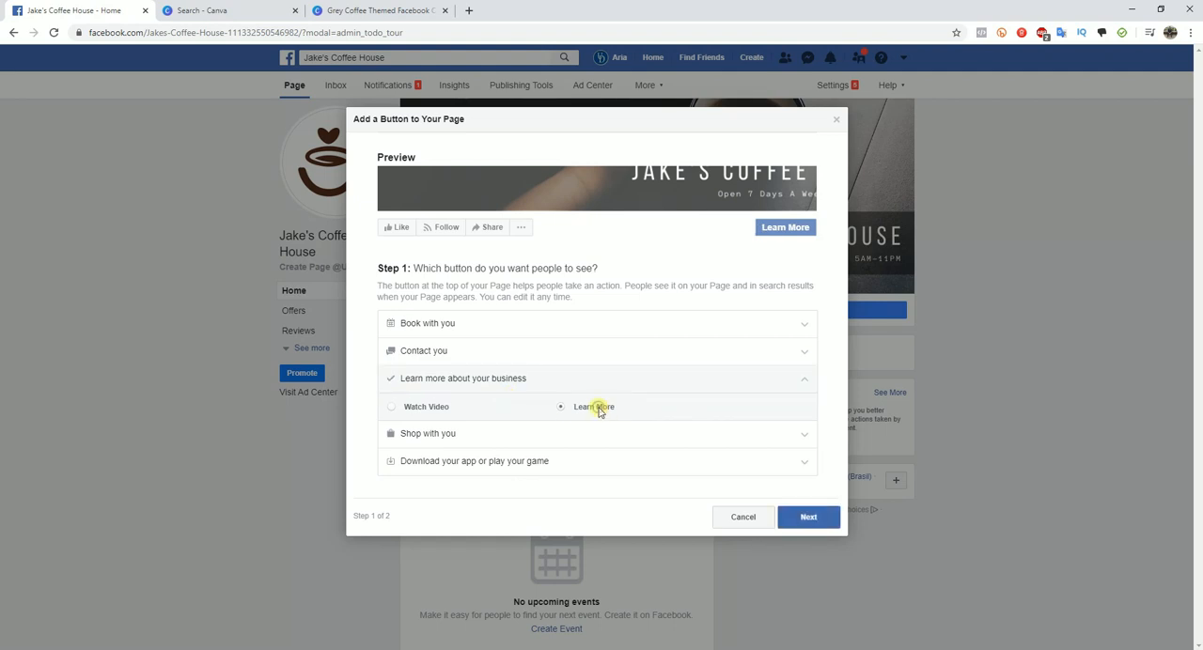
click(808, 517)
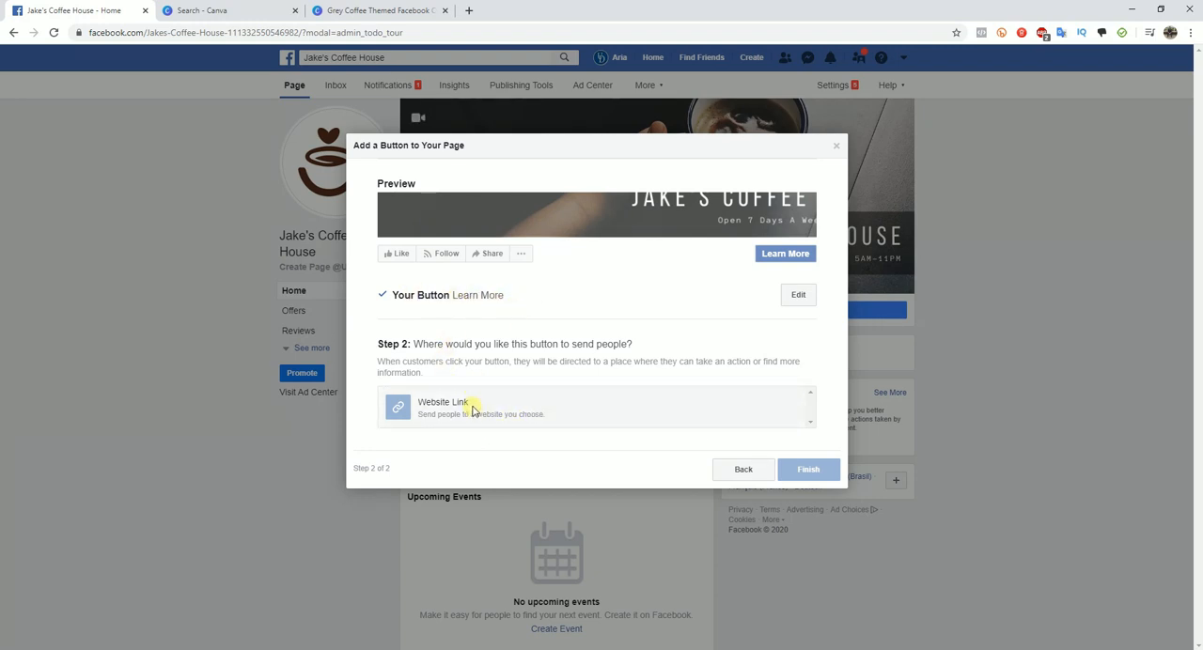
click(442, 401)
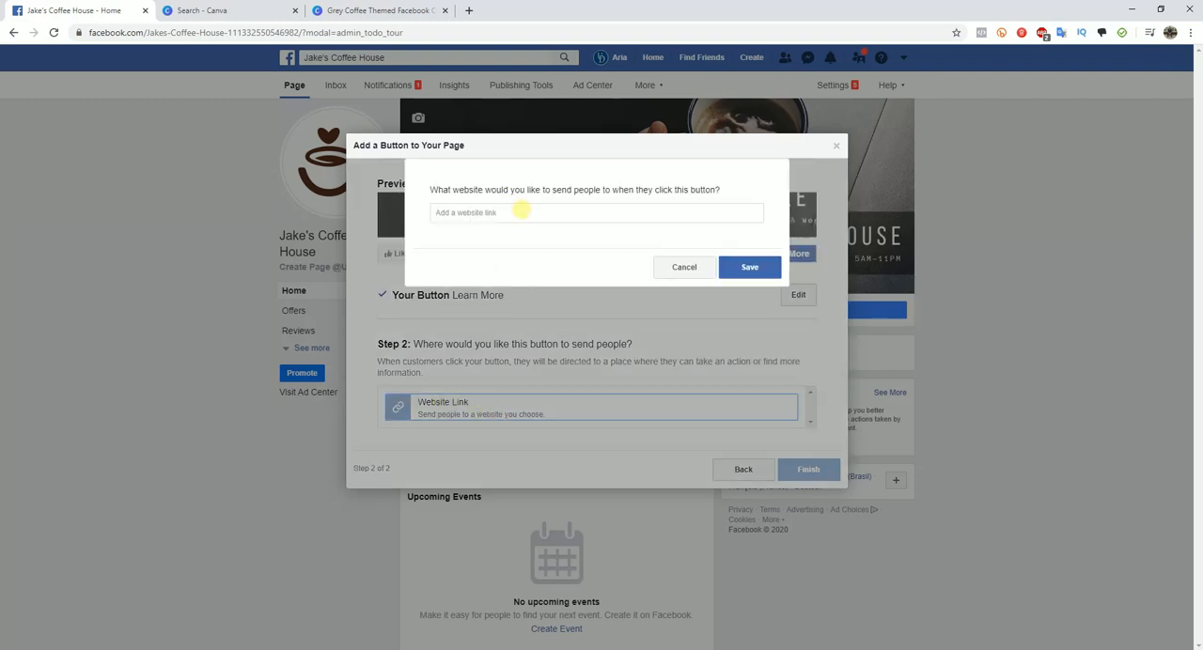
click(521, 210)
text(https://jakescoffeehouse.com)
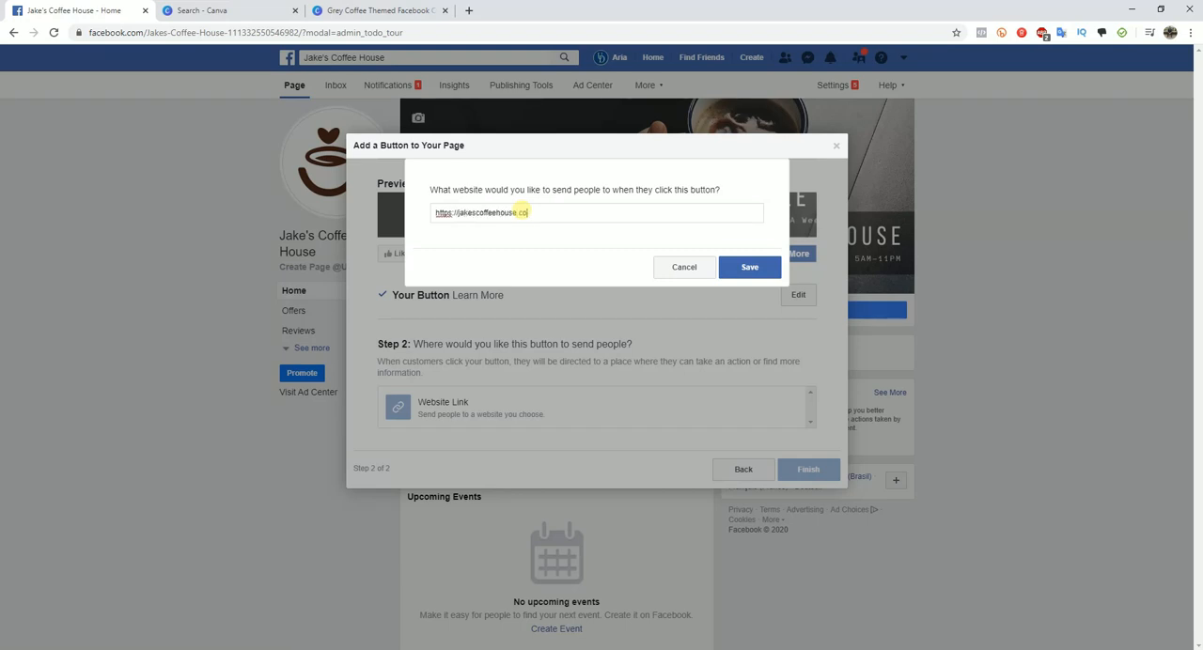
click(730, 265)
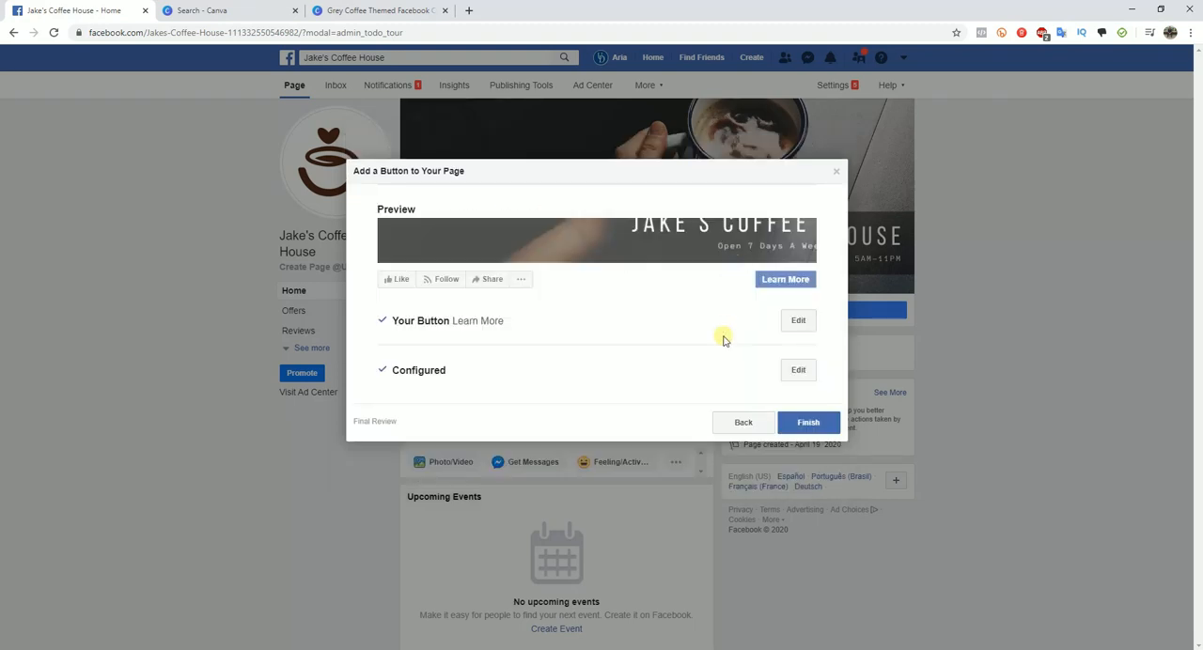
click(806, 422)
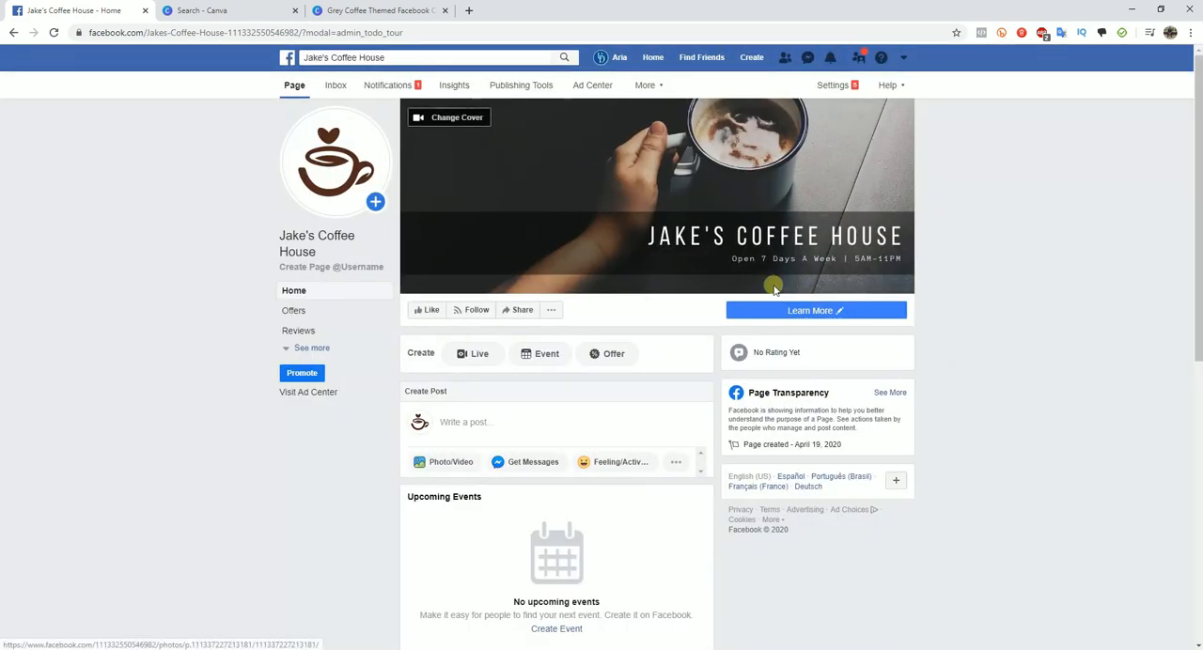
- Open the Facebook page's settings and go to the Messaging settings
mouse_move(865, 312)
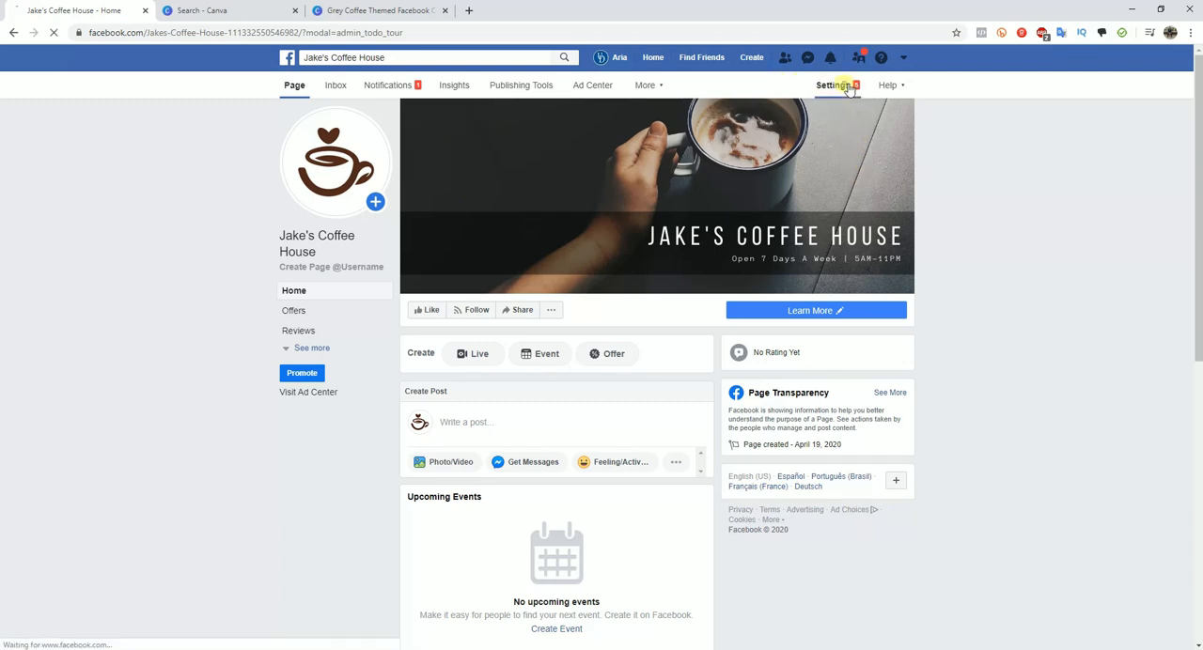
click(847, 86)
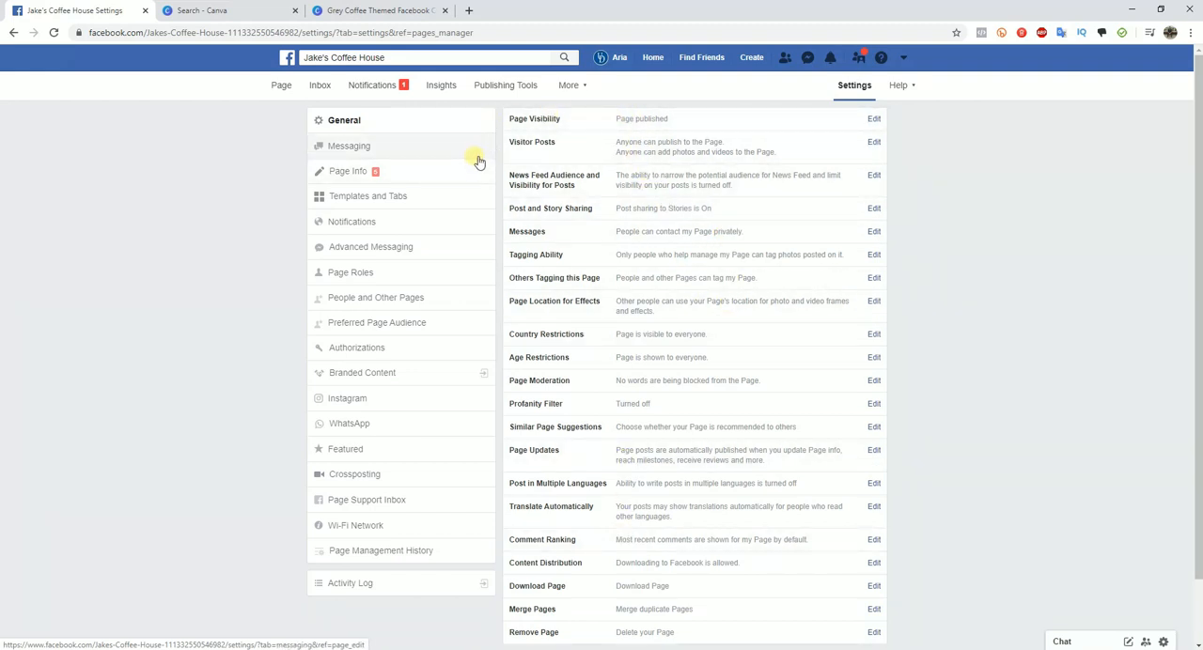
click(363, 151)
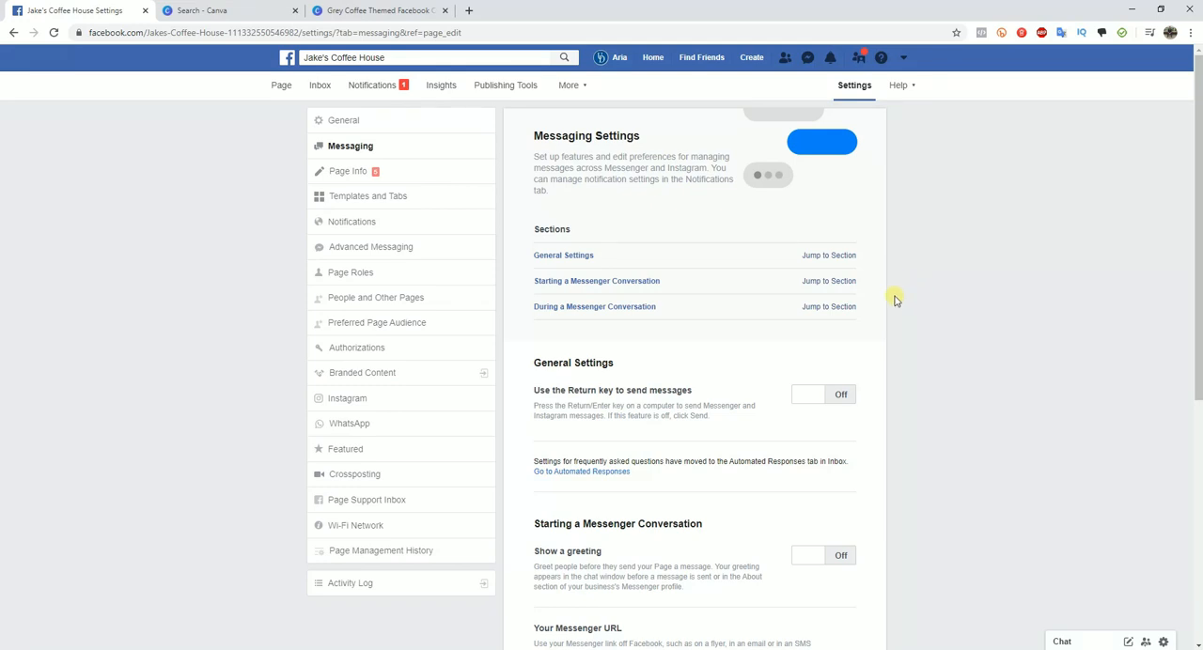
- Review the Messaging settings, including the greeting and Messenger URL options, and open the automated responses setup
scroll(711, 280, down, 5)
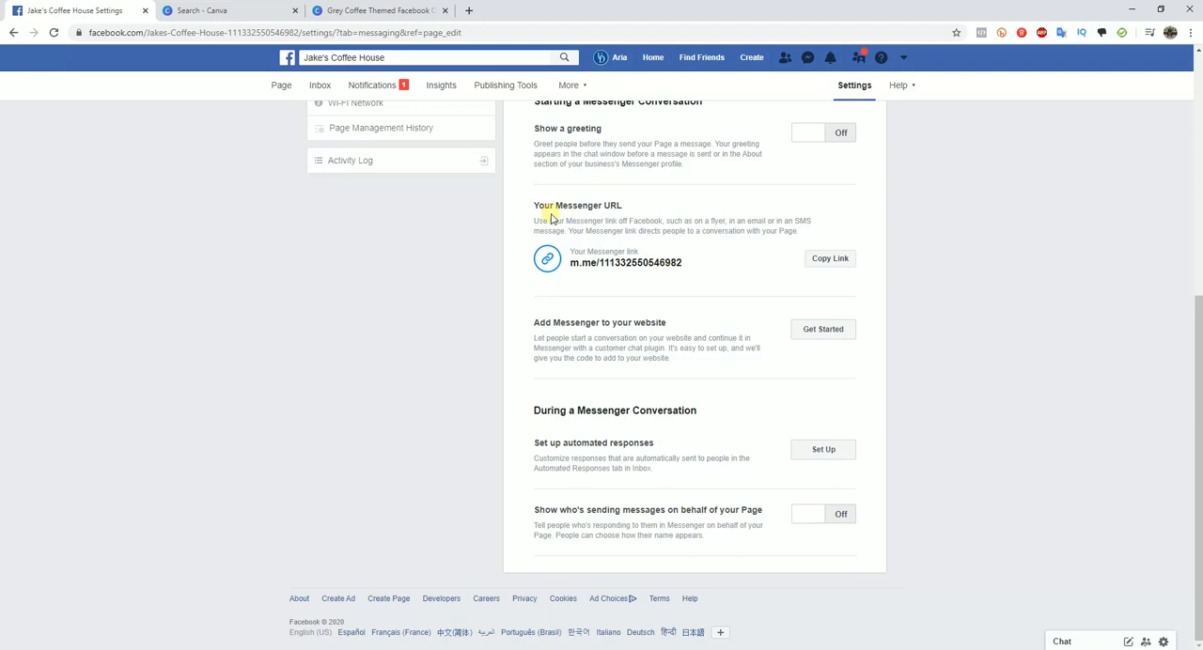
scroll(592, 318, up, 1)
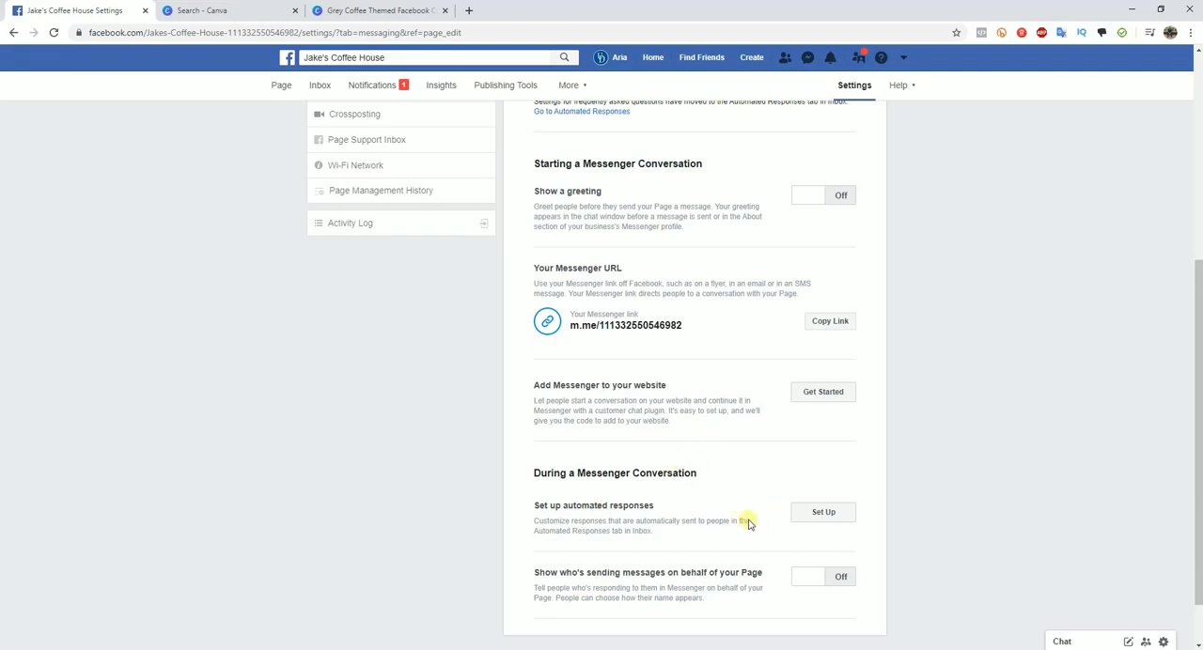
scroll(631, 462, down, 1)
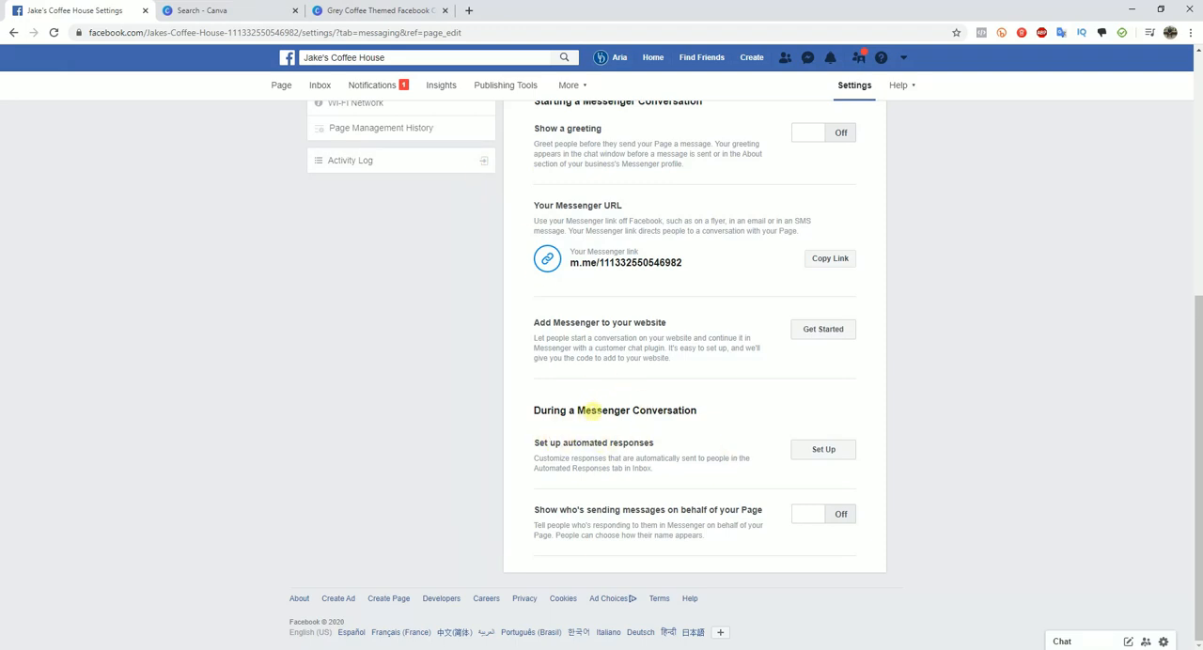
click(822, 450)
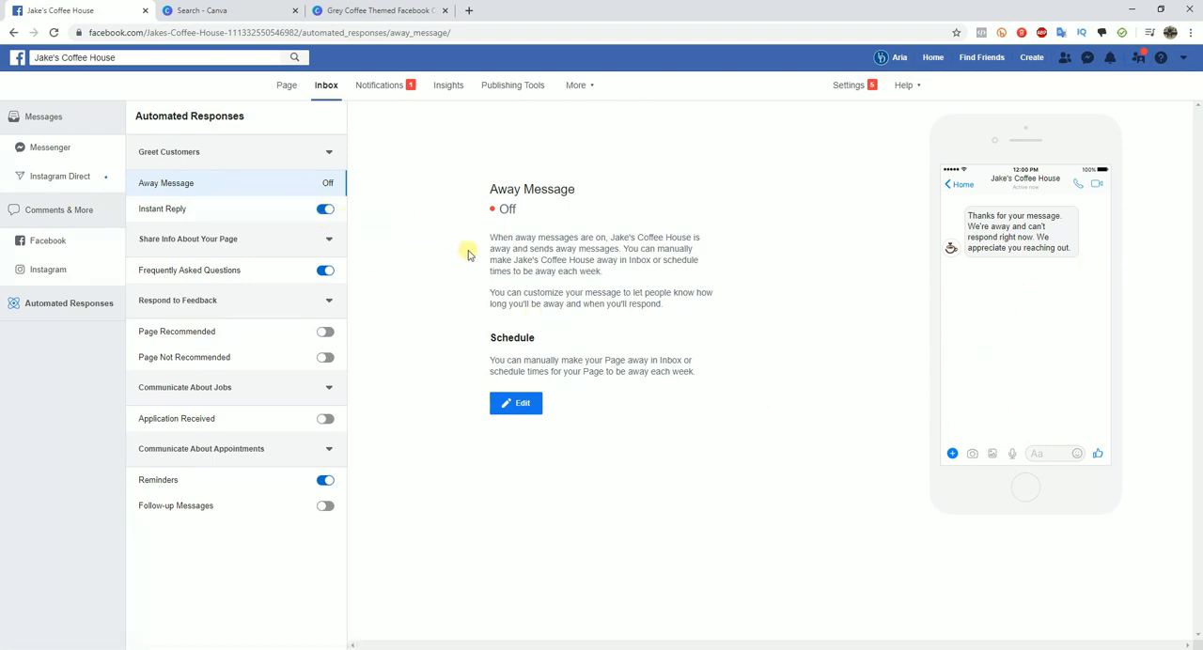
- View the details of the Frequently Asked Questions and Instant Reply automated responses
click(229, 240)
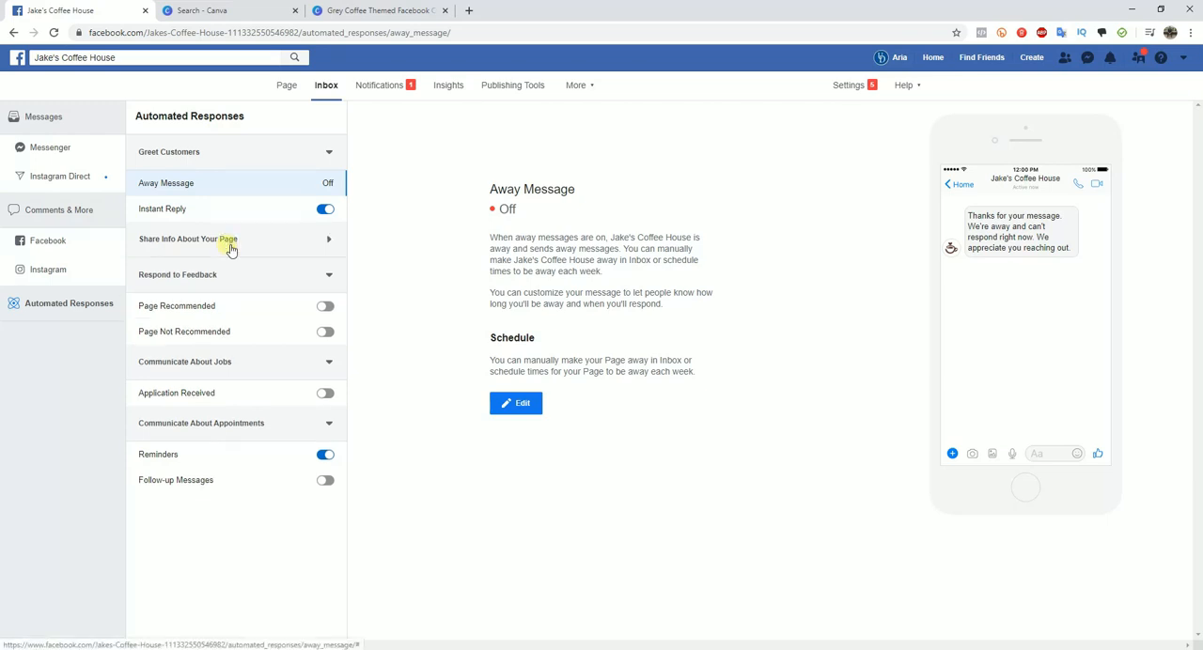
click(230, 241)
drag(173, 270, 259, 278)
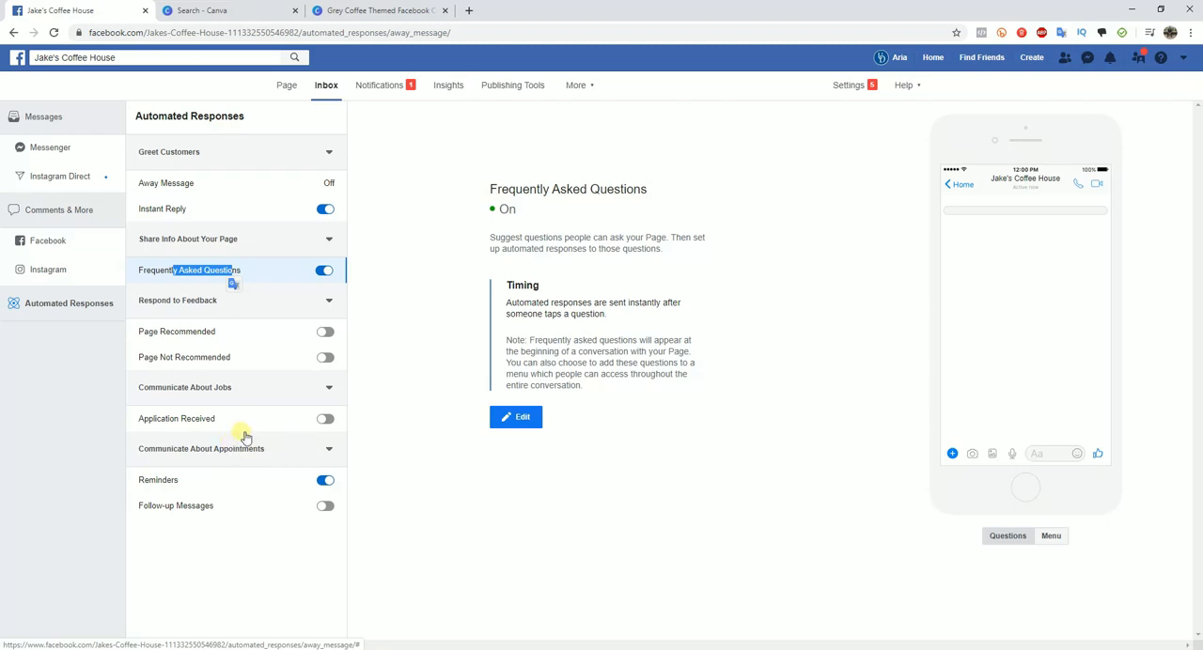
click(383, 292)
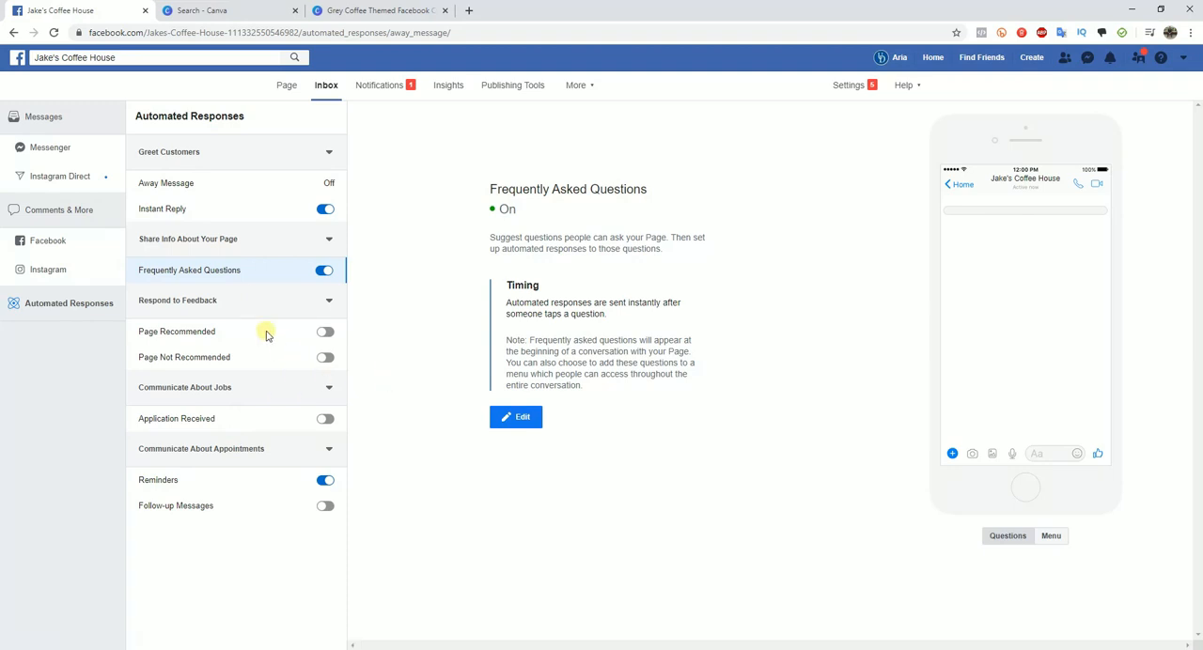
click(201, 206)
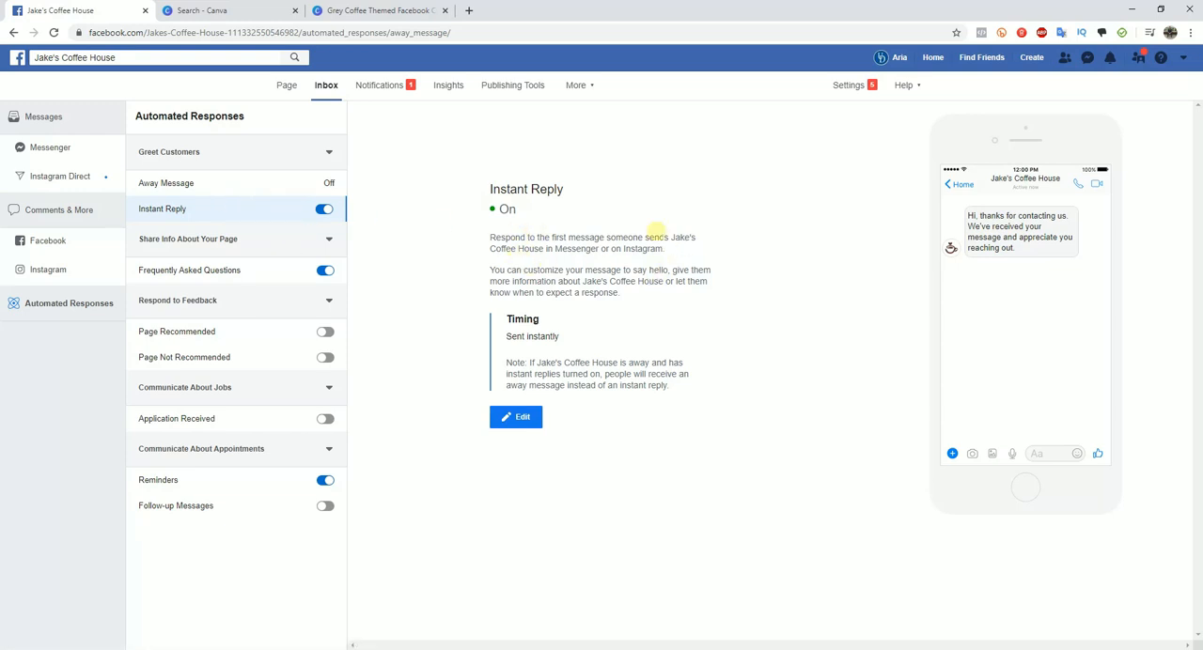
- Return to the page settings and save the Page Info description as "Coffee house located in northern chicago."
click(14, 32)
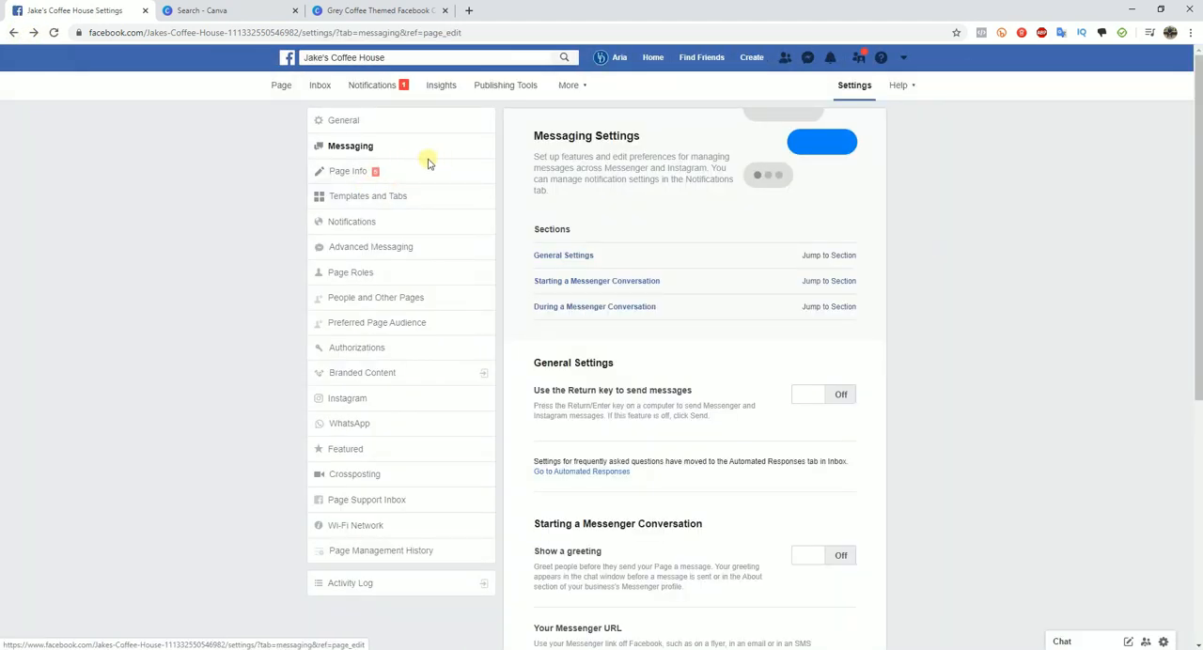
click(377, 173)
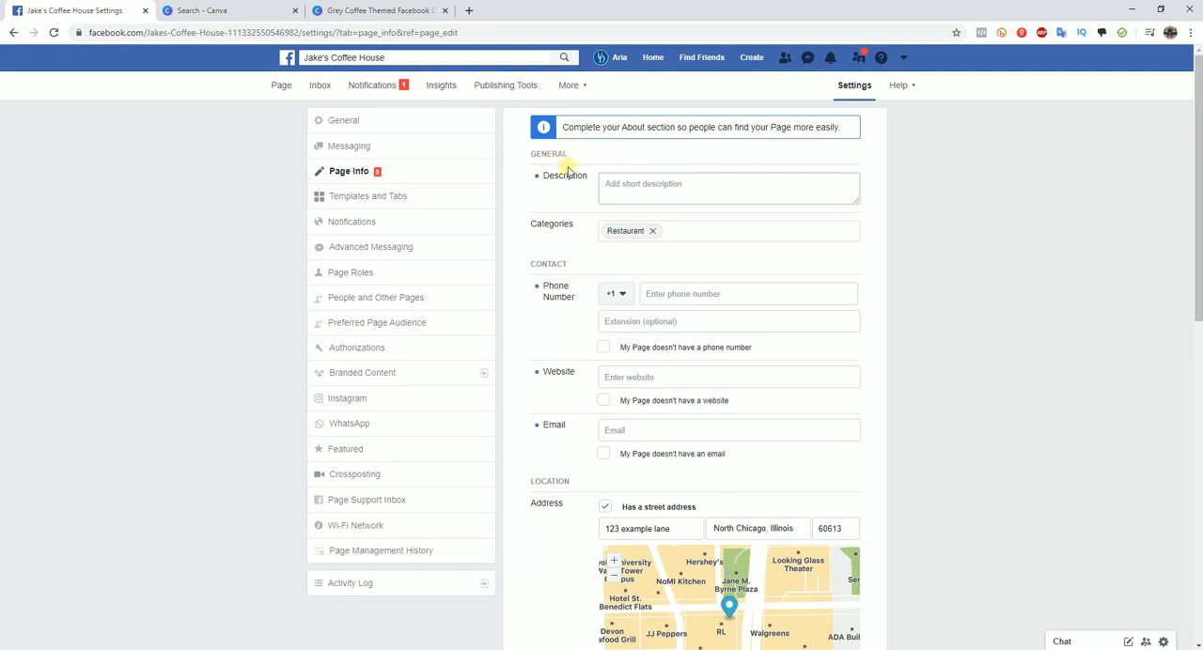
click(675, 184)
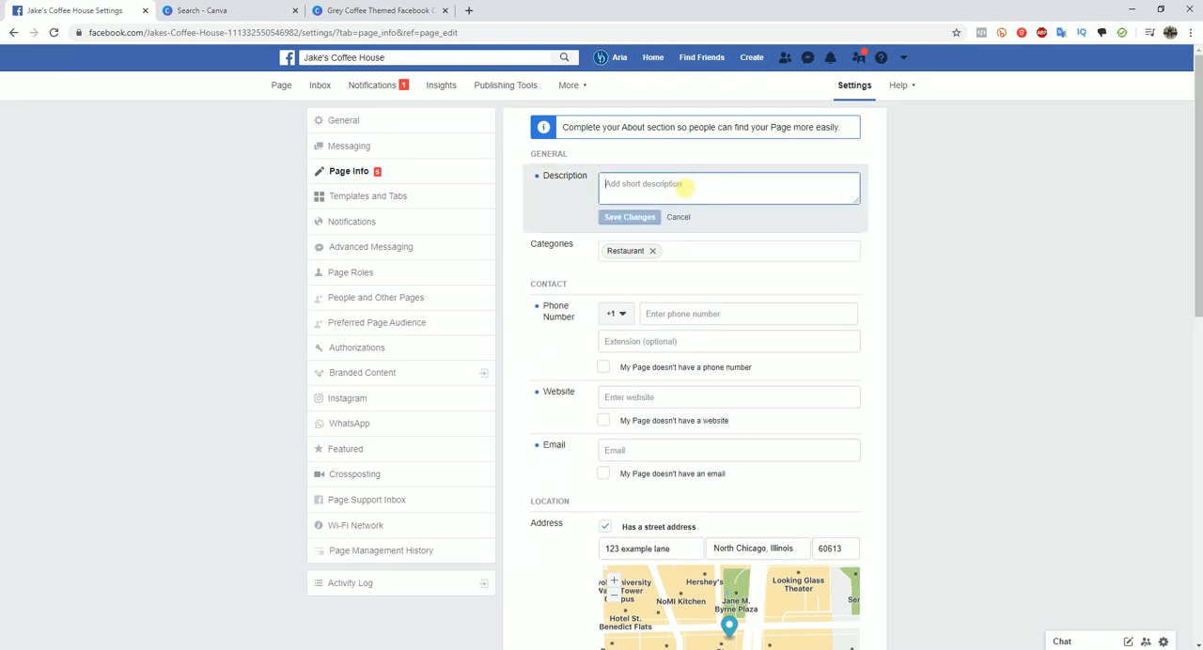
text(C)
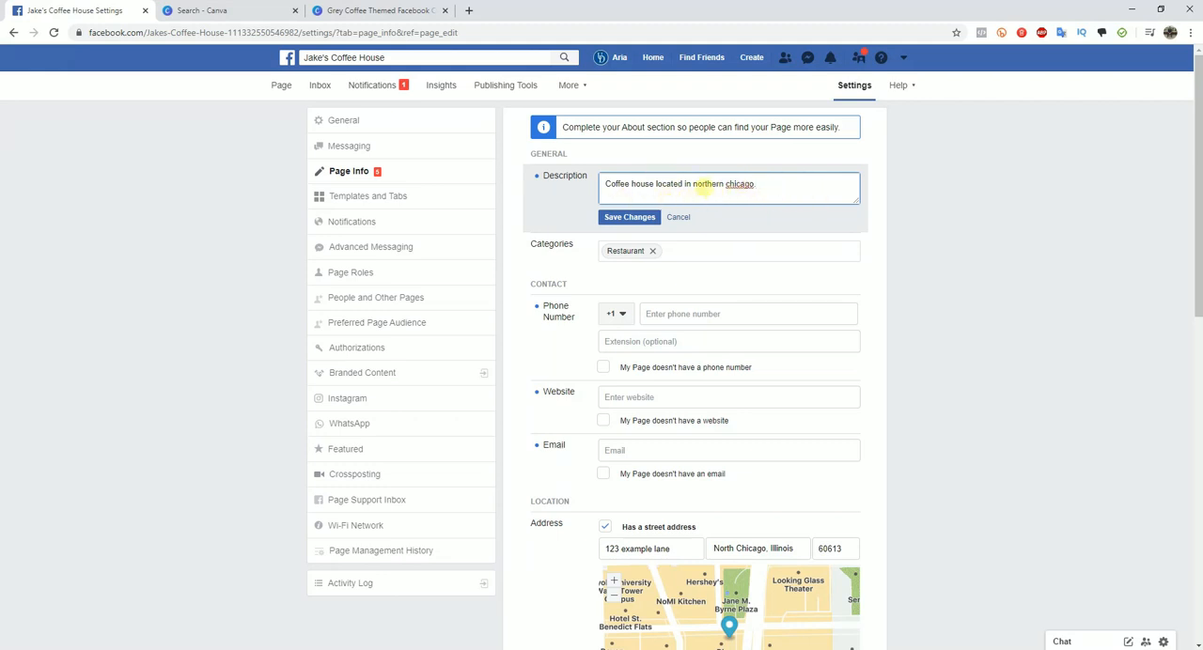
click(632, 217)
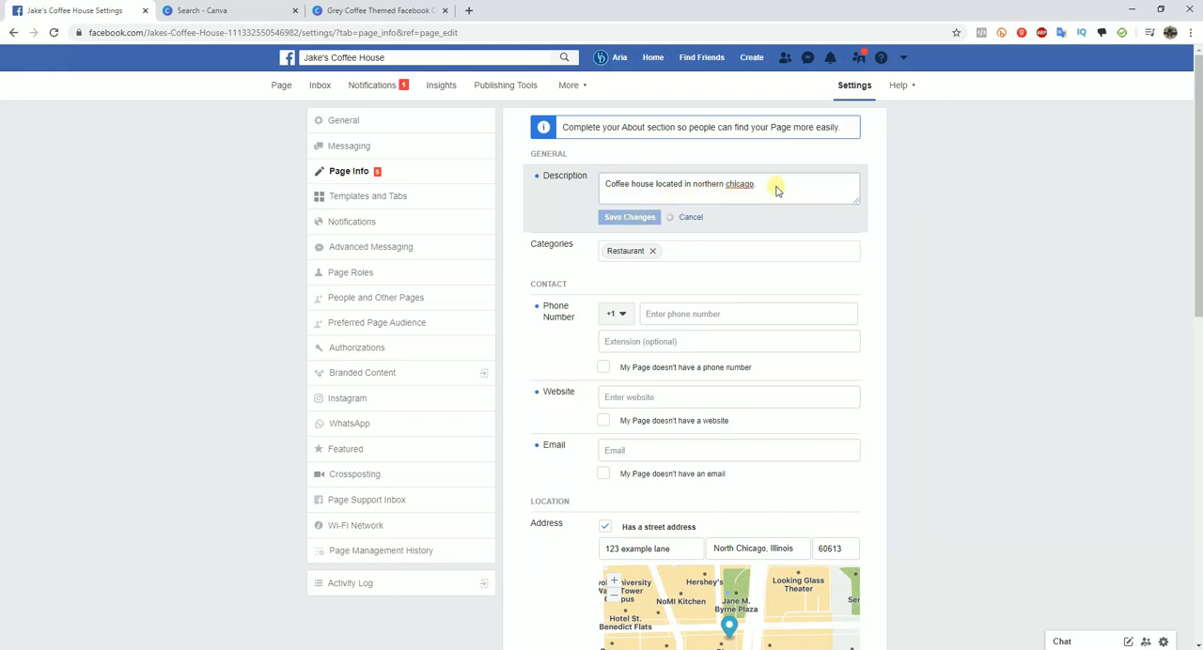
scroll(836, 262, down, 1)
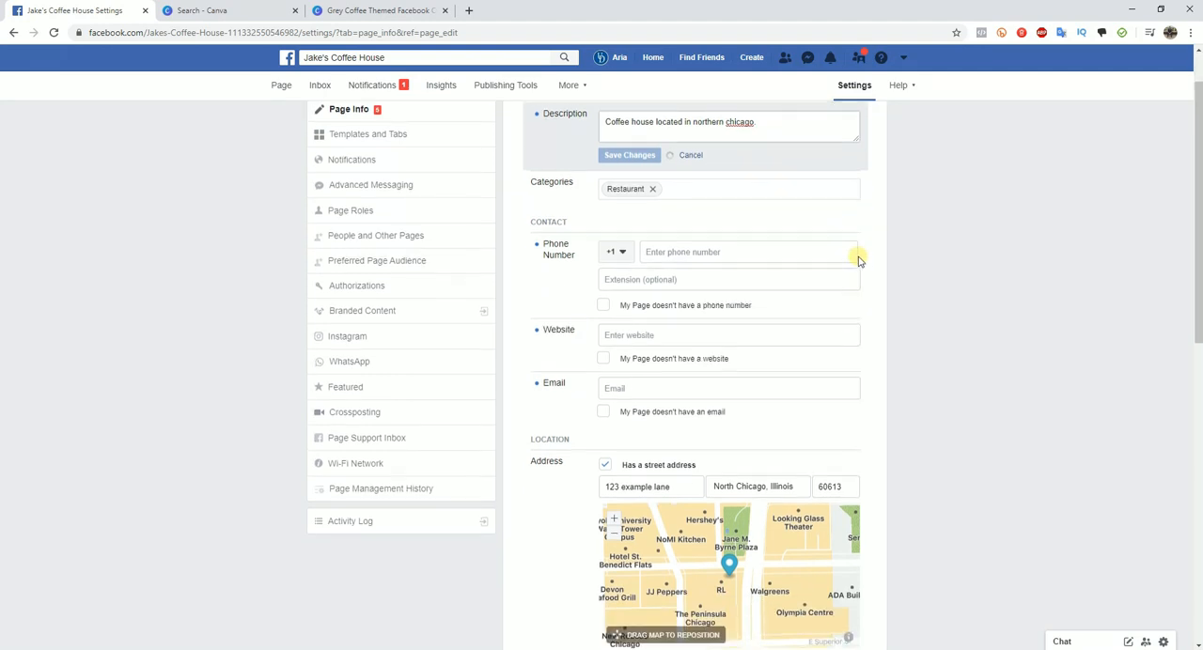
click(672, 169)
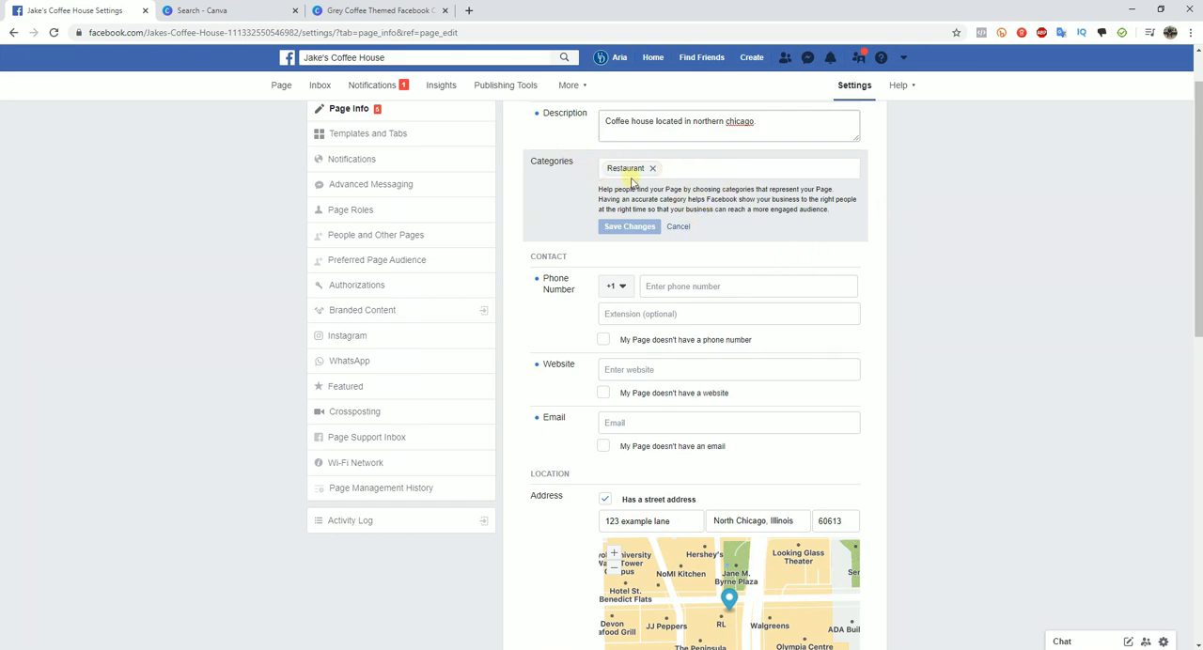
click(678, 227)
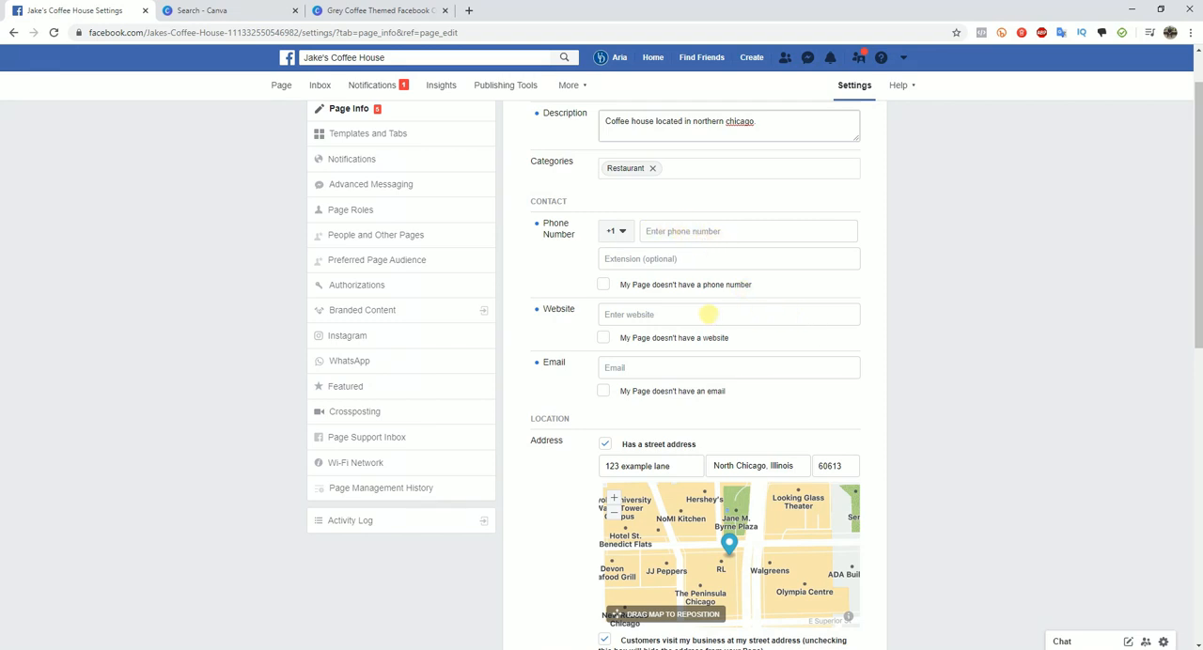
click(675, 314)
text(https://jakescoffeehouse.com)
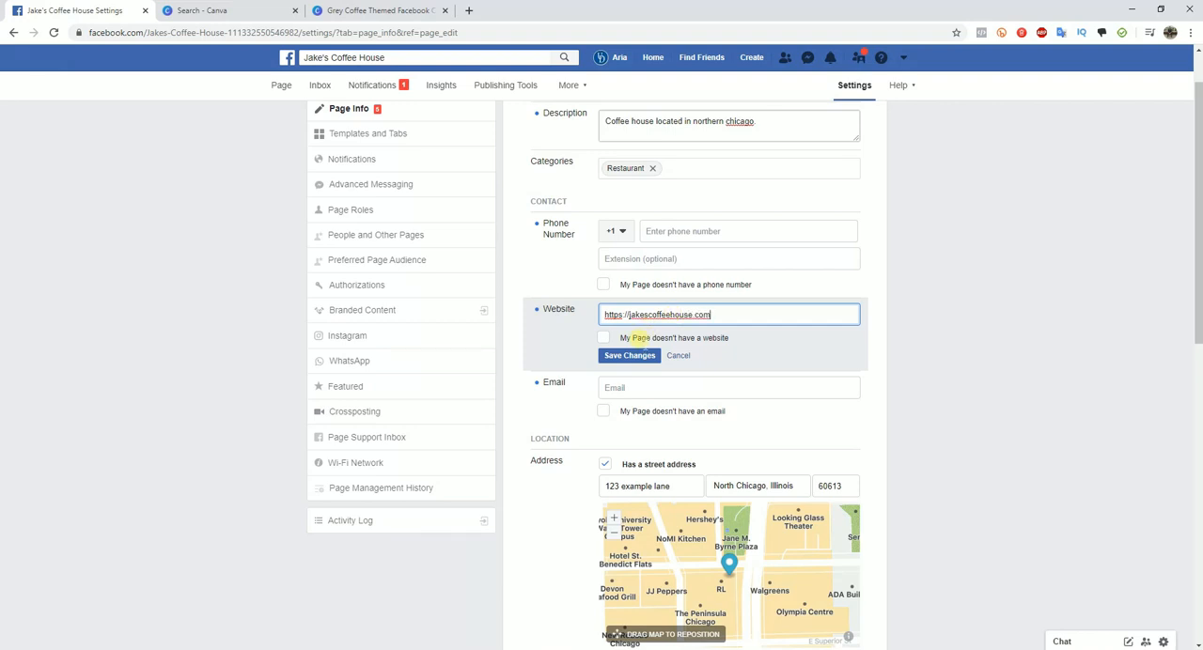
click(628, 355)
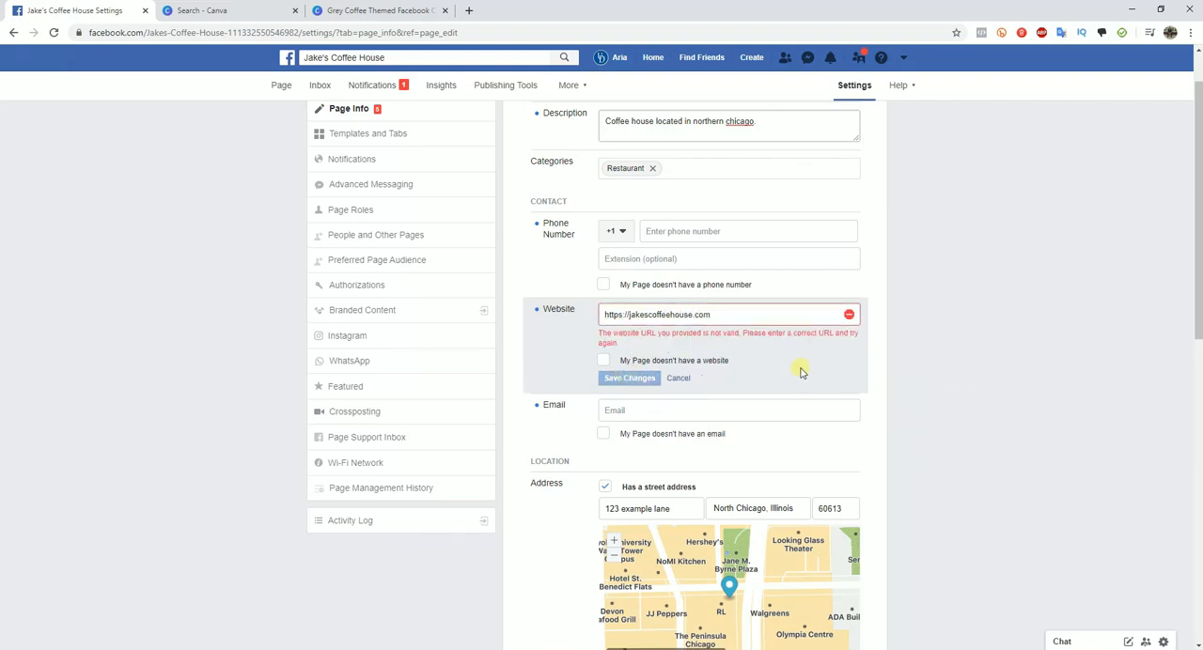
- Examine the Page Info contact details, website entry, address, service area and opening hours sections
scroll(798, 369, down, 1)
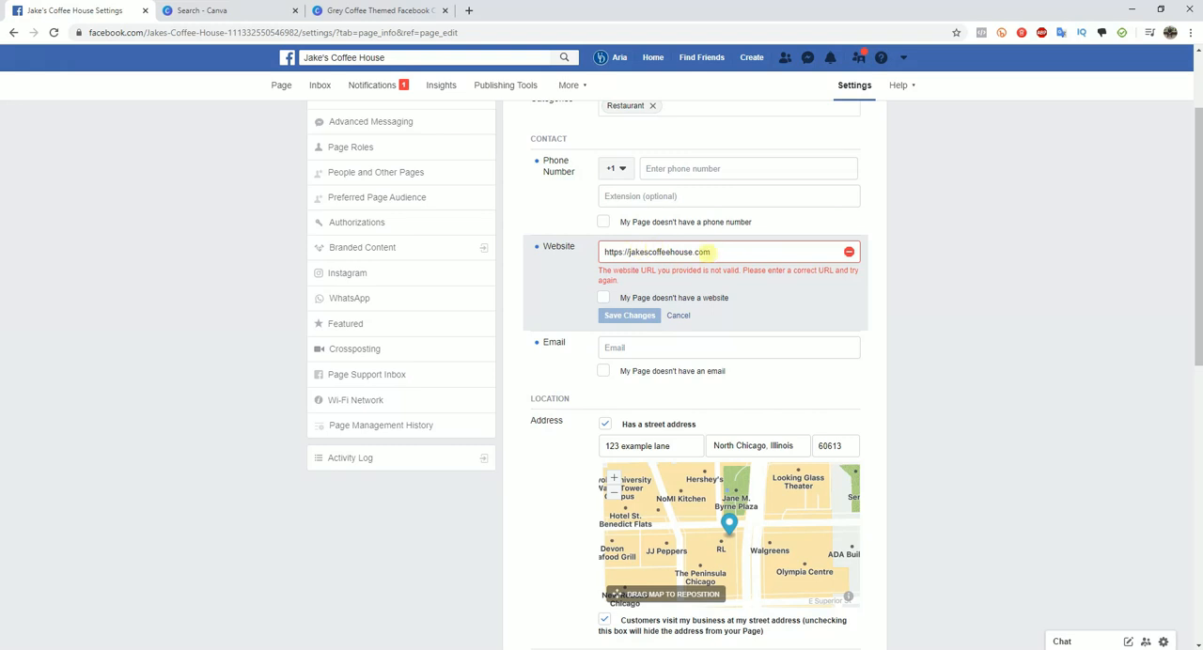
scroll(772, 266, down, 1)
scroll(778, 262, down, 1)
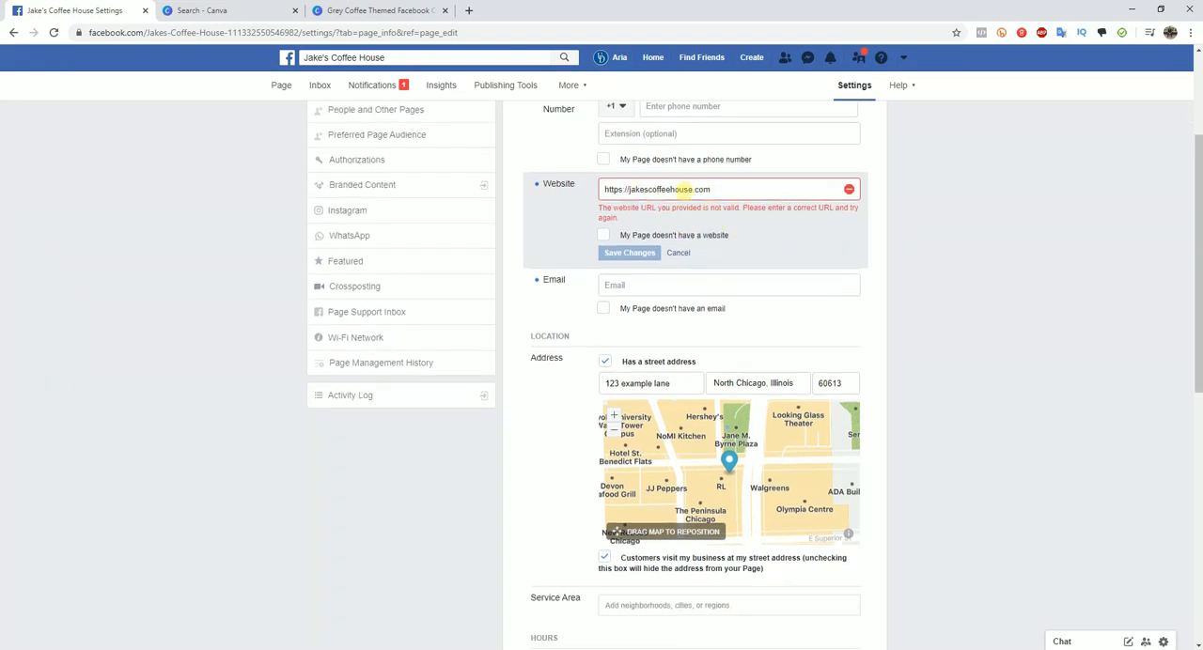
scroll(880, 236, up, 1)
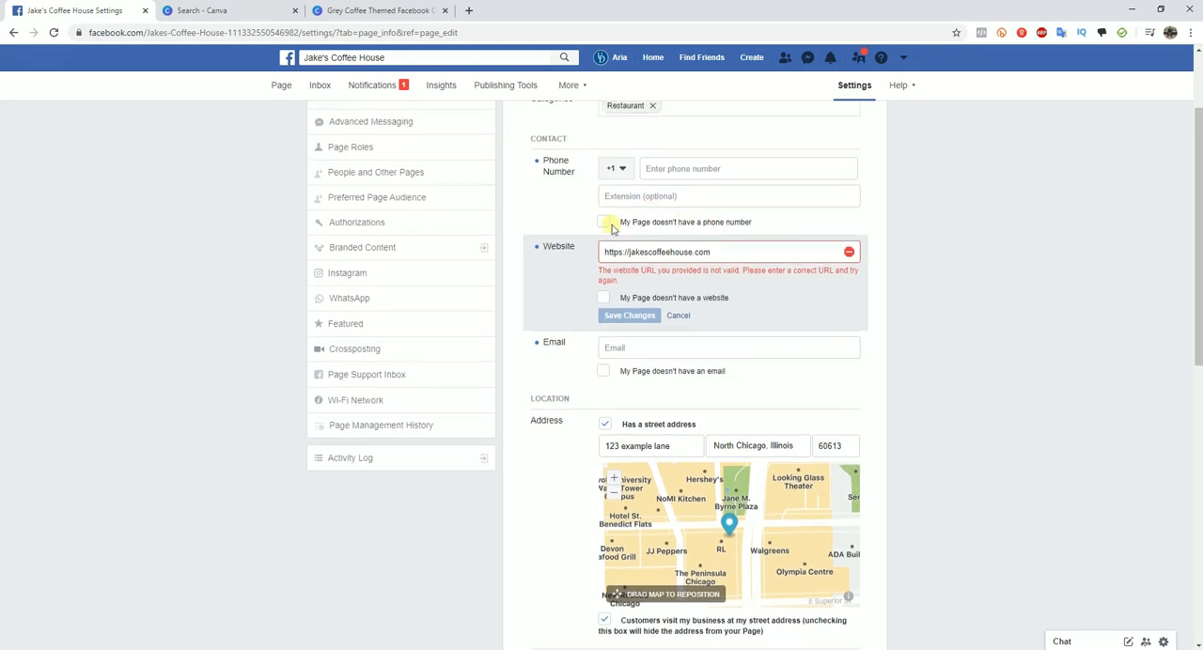
drag(627, 251, 777, 252)
click(907, 279)
scroll(866, 307, down, 1)
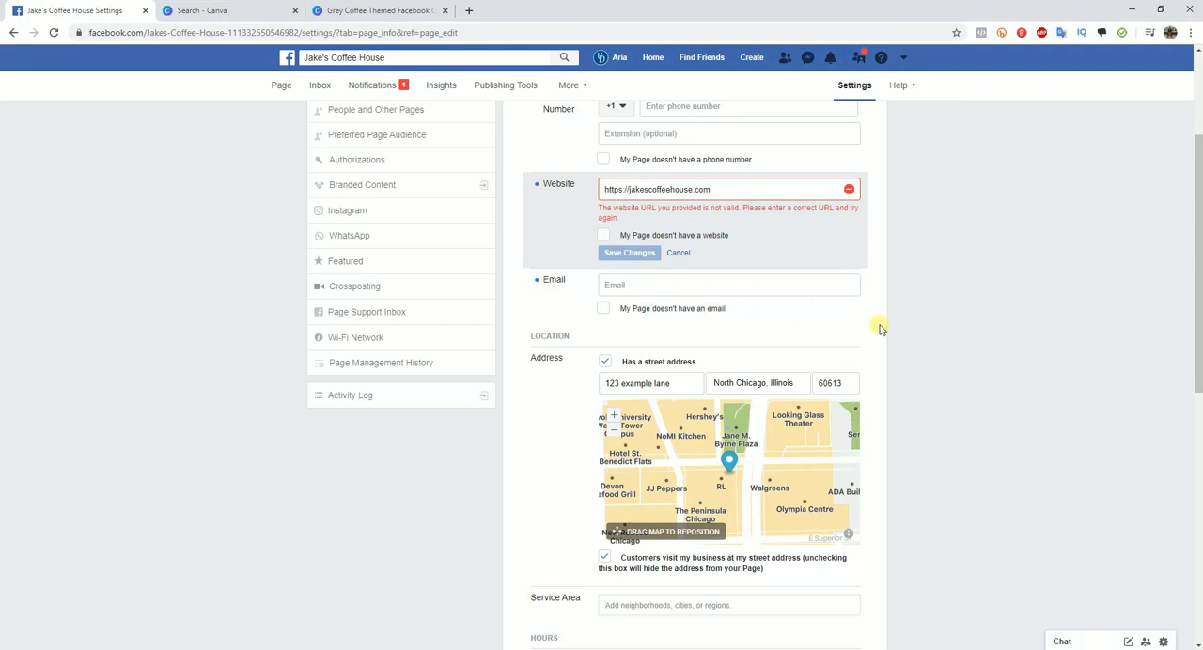
scroll(883, 329, down, 2)
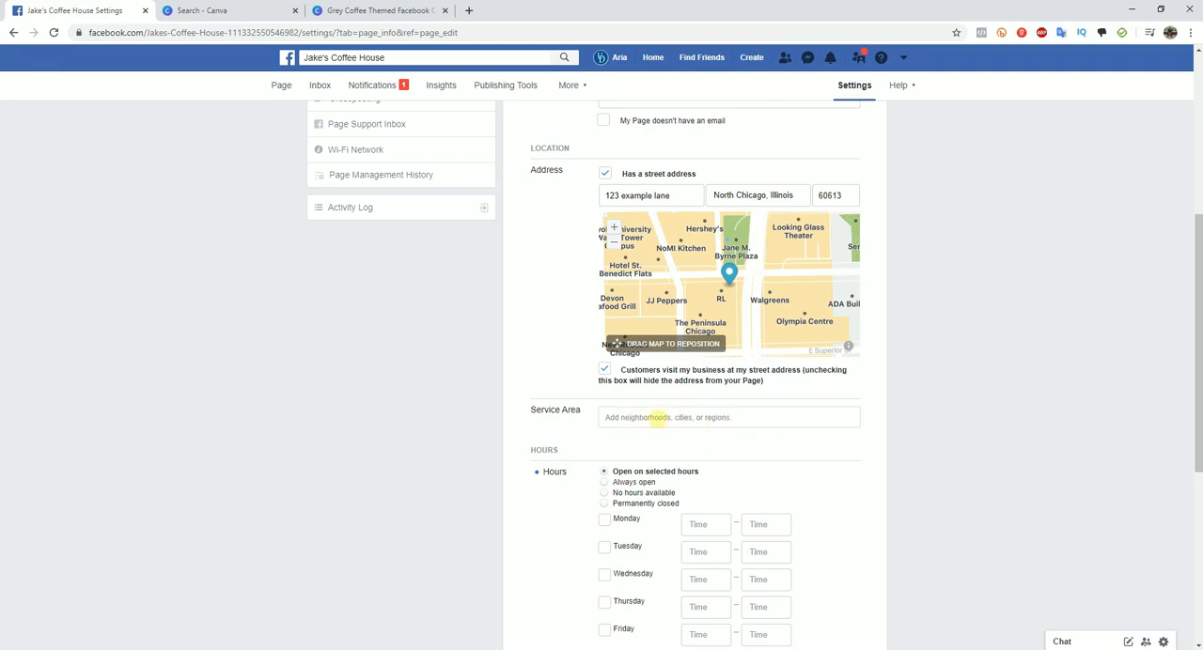
scroll(950, 457, down, 2)
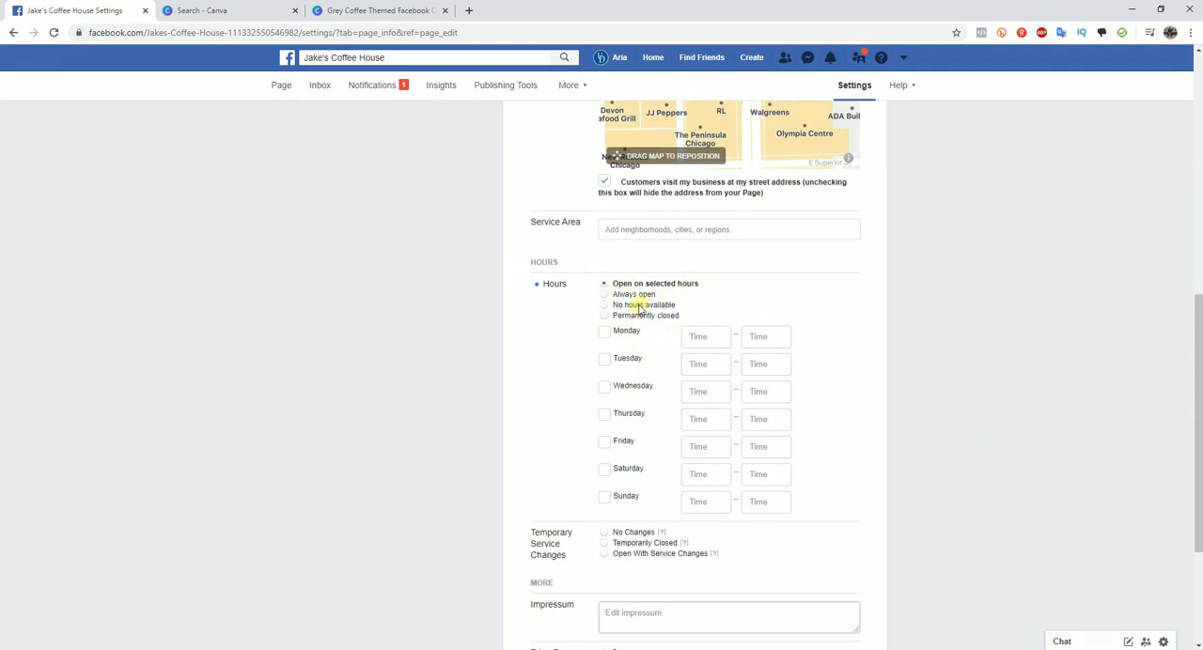
- Set the hours to Open on selected hours and enable Monday through Sunday from 9:00 AM to 5:00 PM
click(622, 294)
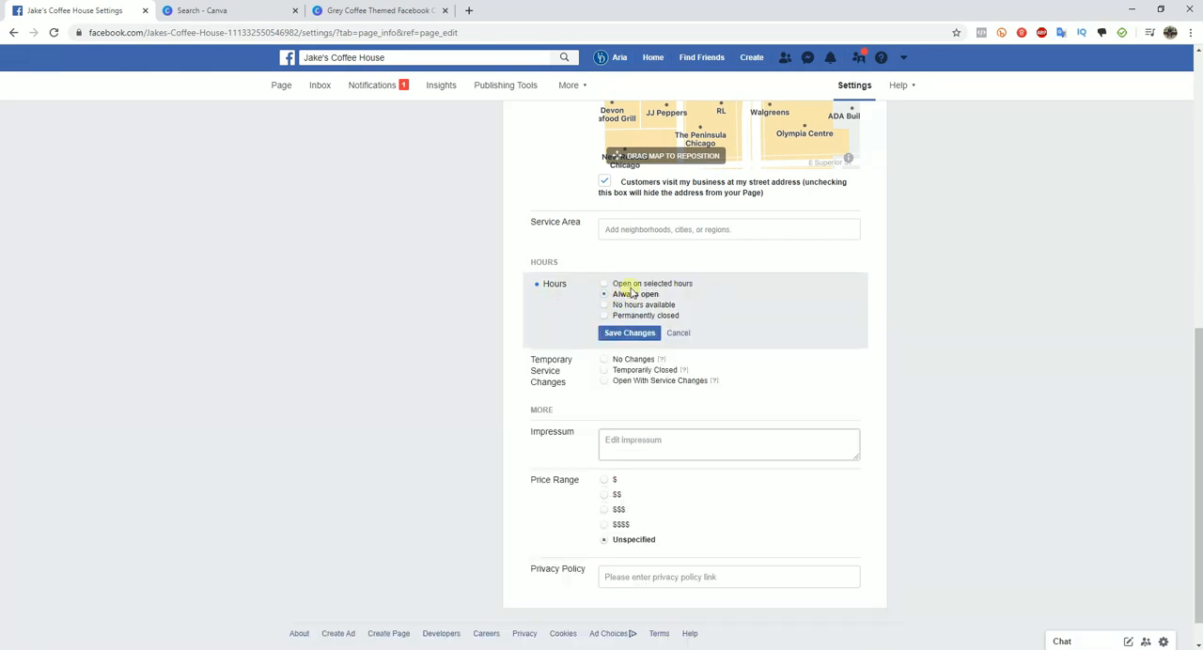
click(653, 284)
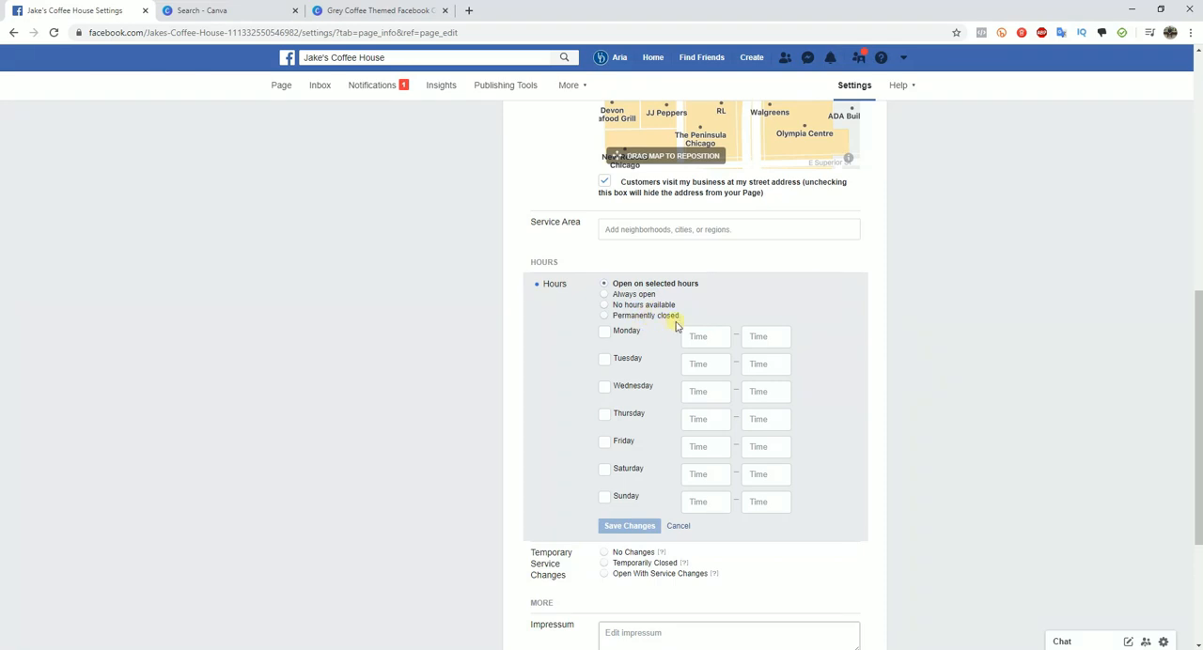
click(604, 334)
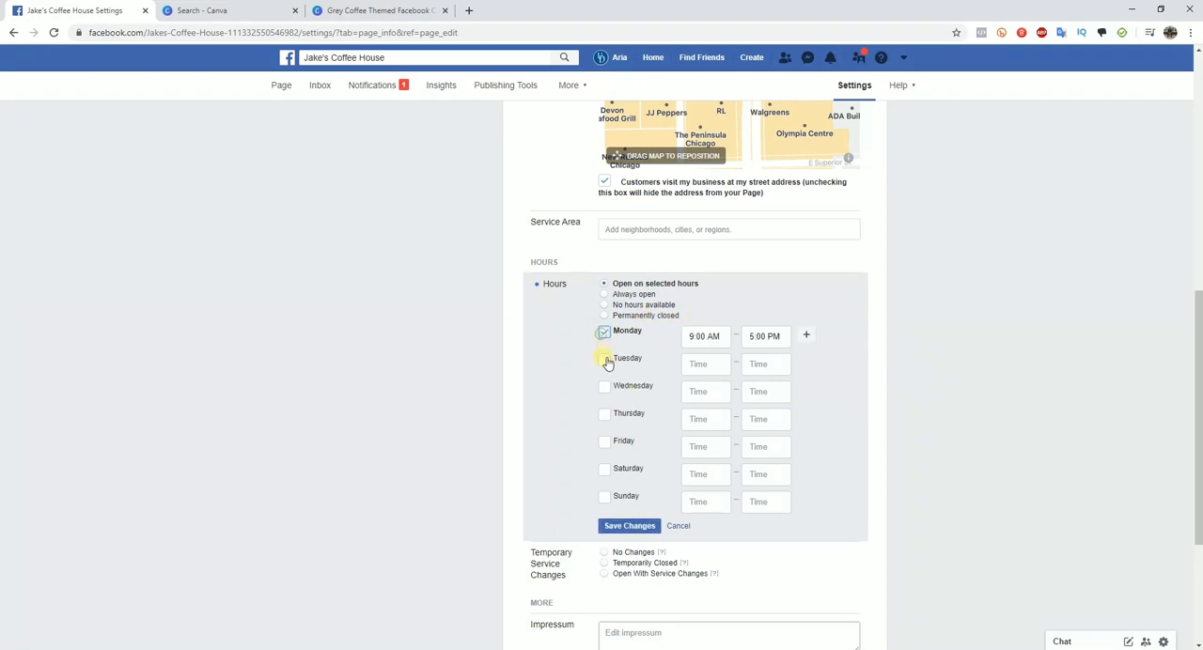
click(604, 360)
click(604, 387)
click(604, 414)
click(604, 442)
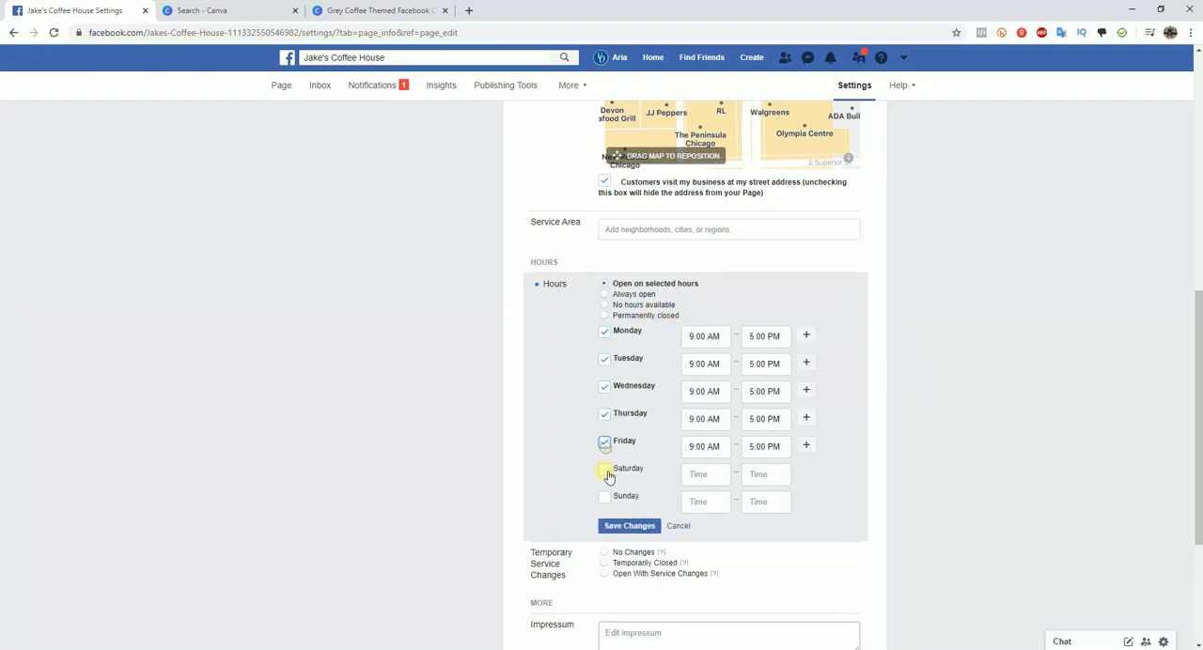
click(604, 468)
click(604, 497)
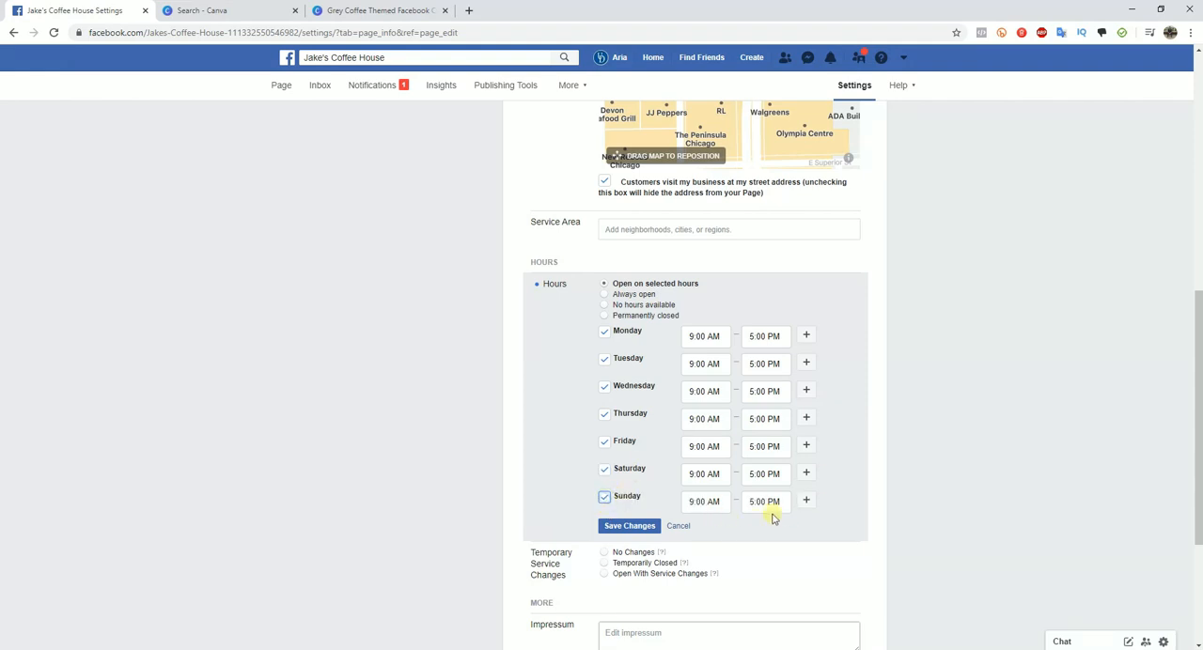
- Set Sunday's closing time to 11:00 PM and save the opening hours
click(805, 501)
click(809, 529)
click(765, 501)
text(6)
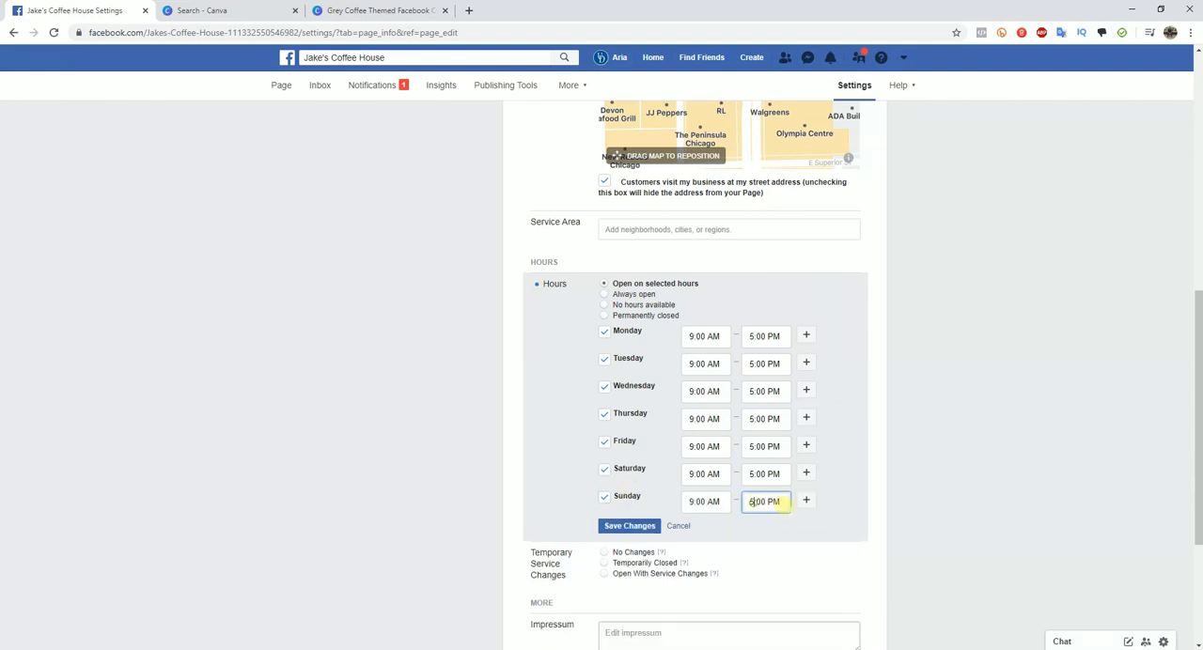
key(BackSpace)
text(11)
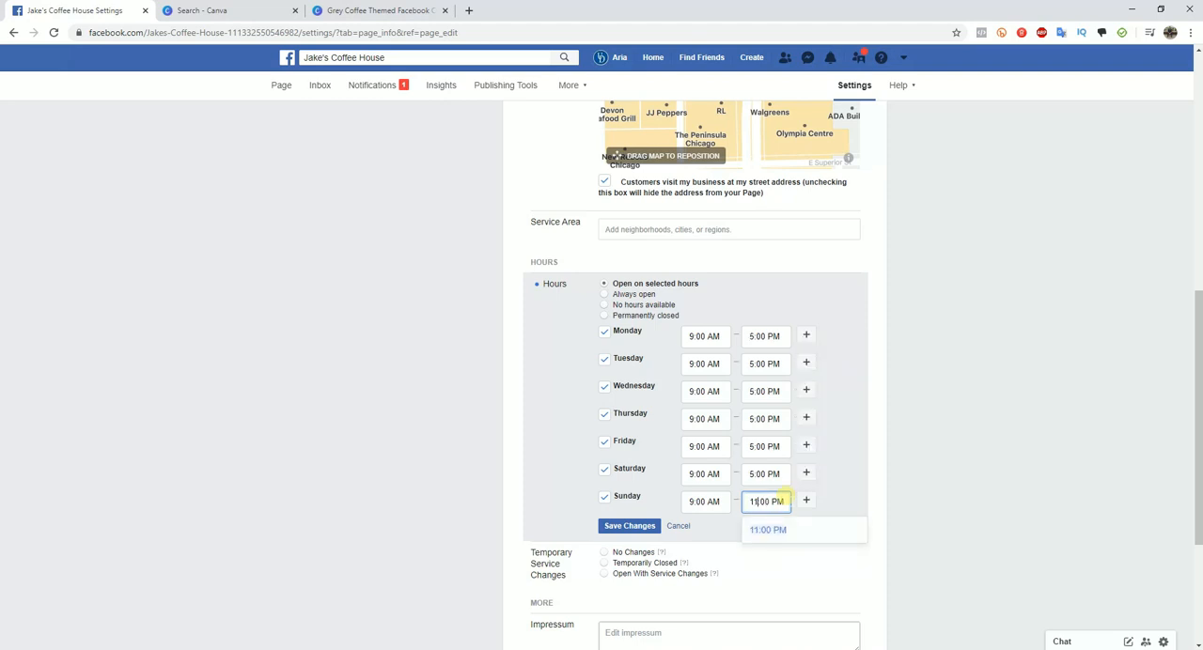
click(960, 506)
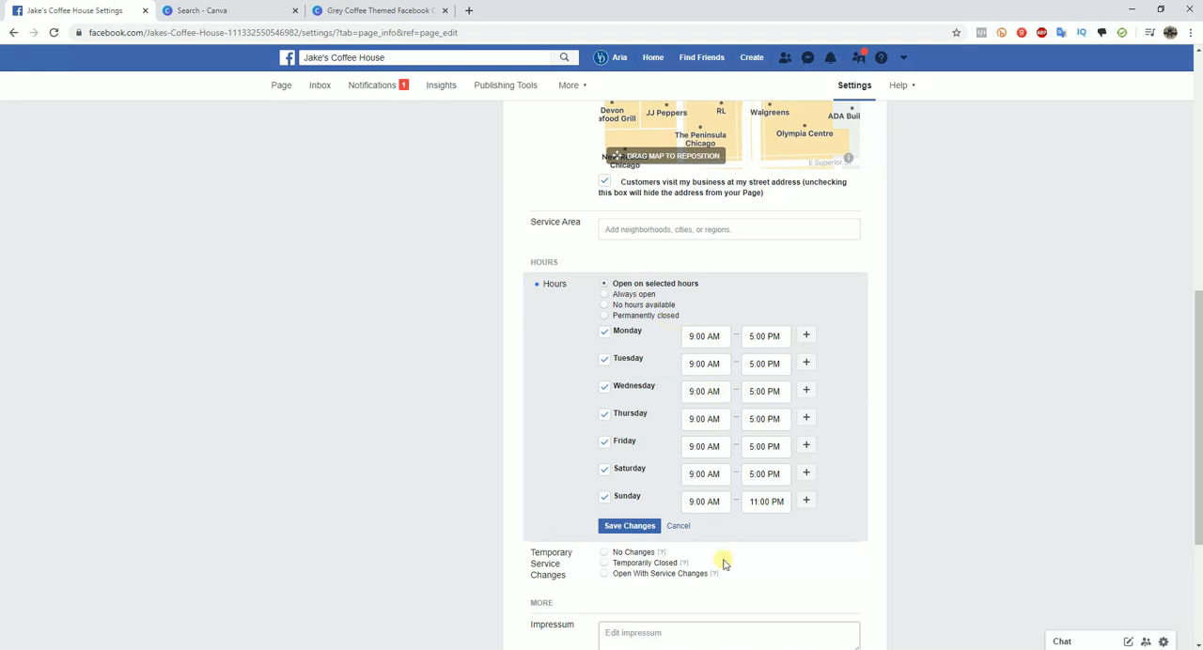
click(634, 532)
- Set the page's price range to $ and save the change
scroll(1005, 483, down, 3)
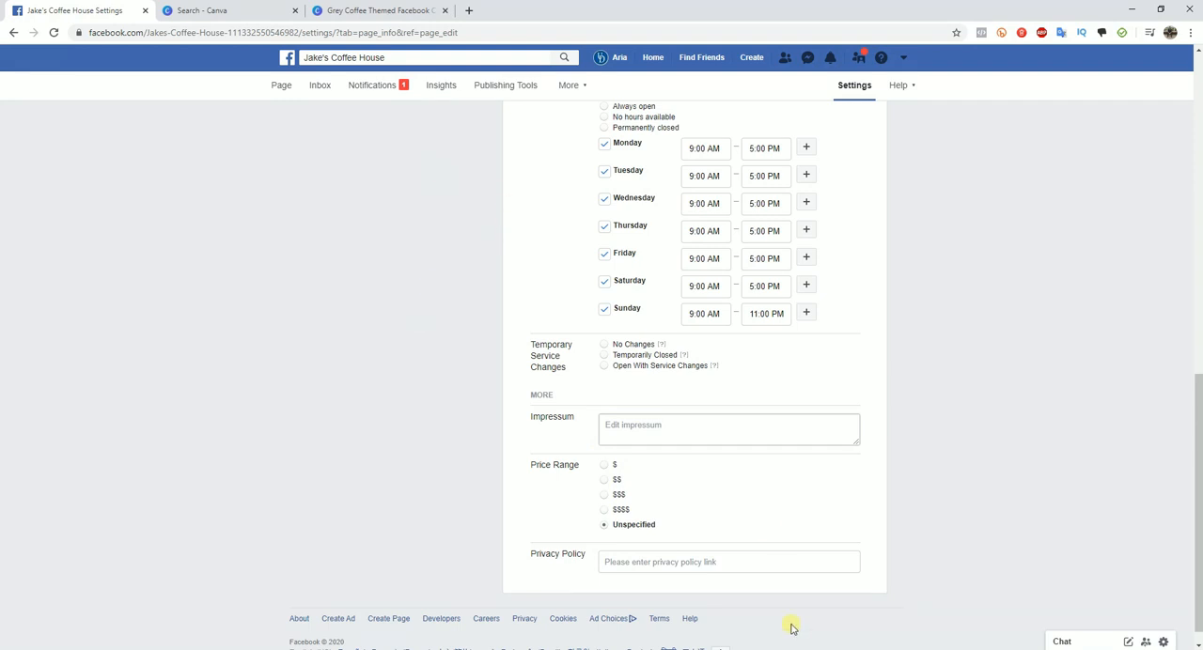
click(604, 494)
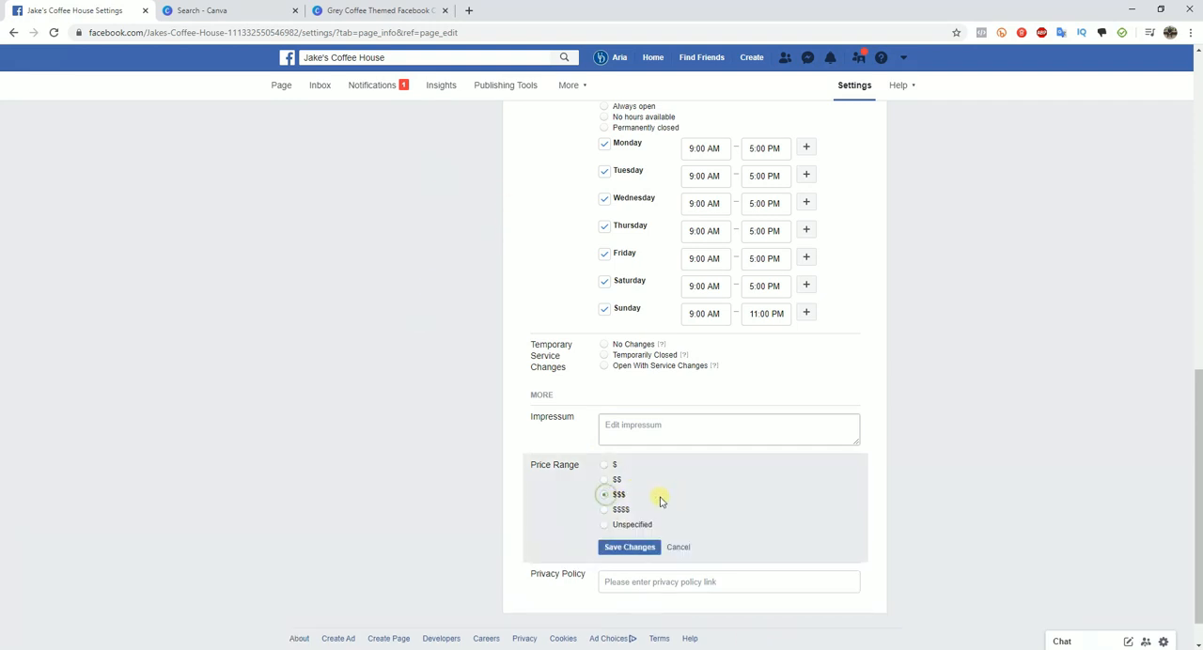
click(604, 466)
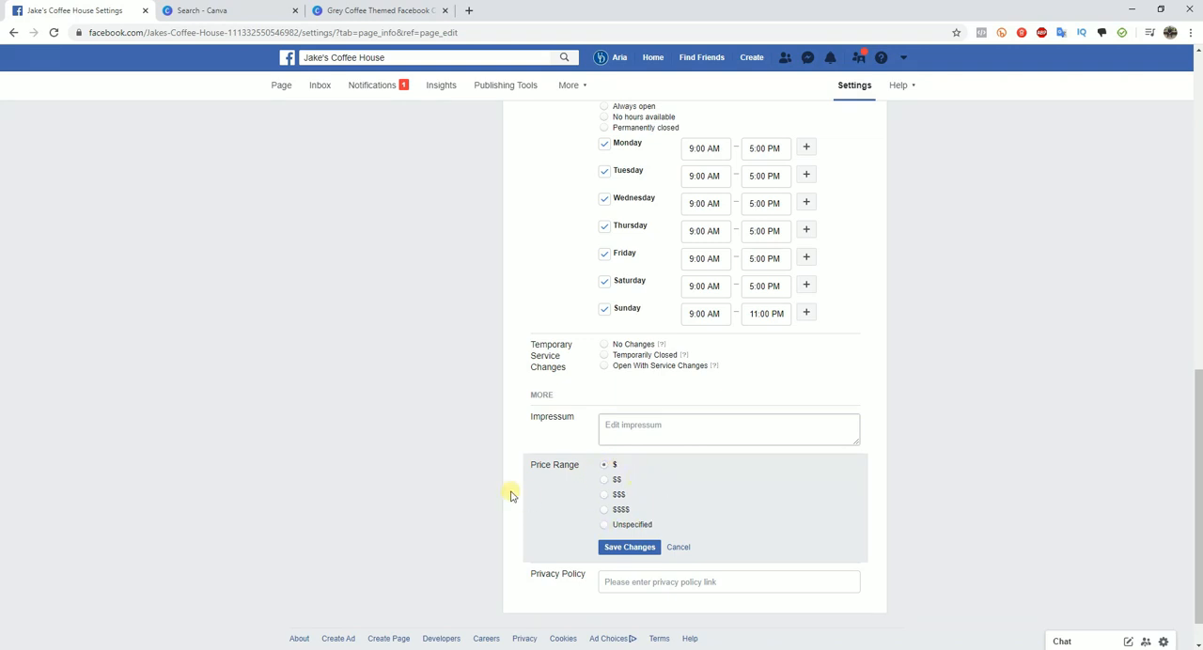
click(630, 548)
scroll(893, 521, up, 3)
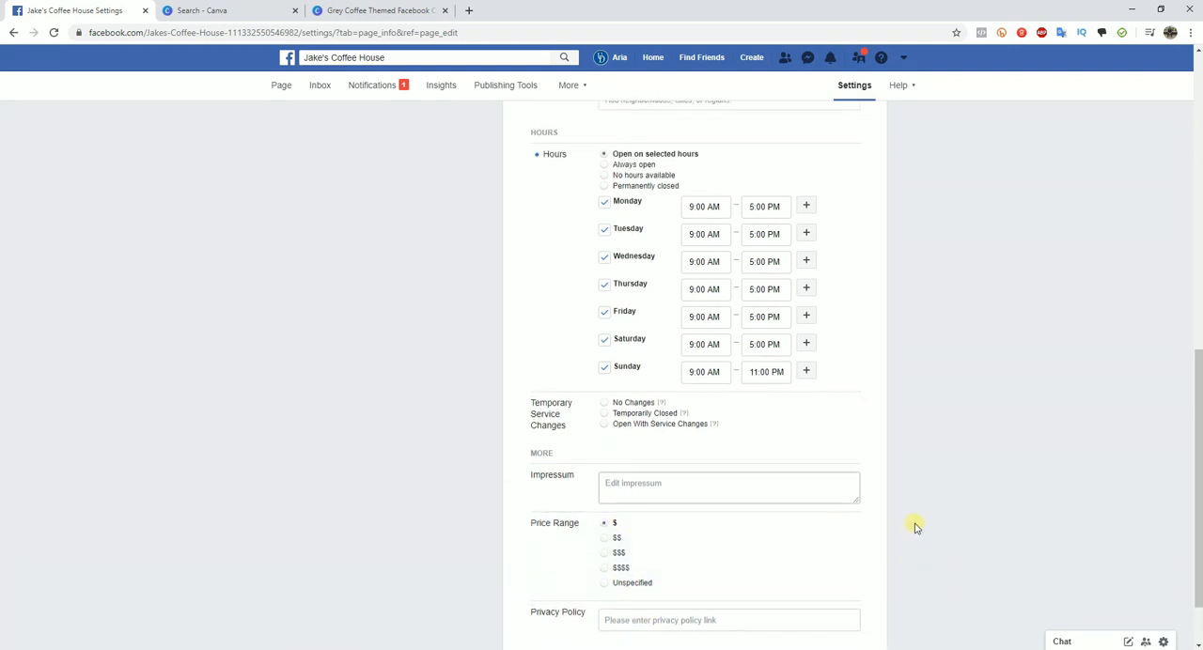
- Examine the Page Roles settings, including the field for assigning a new person and the available role options
scroll(872, 508, up, 5)
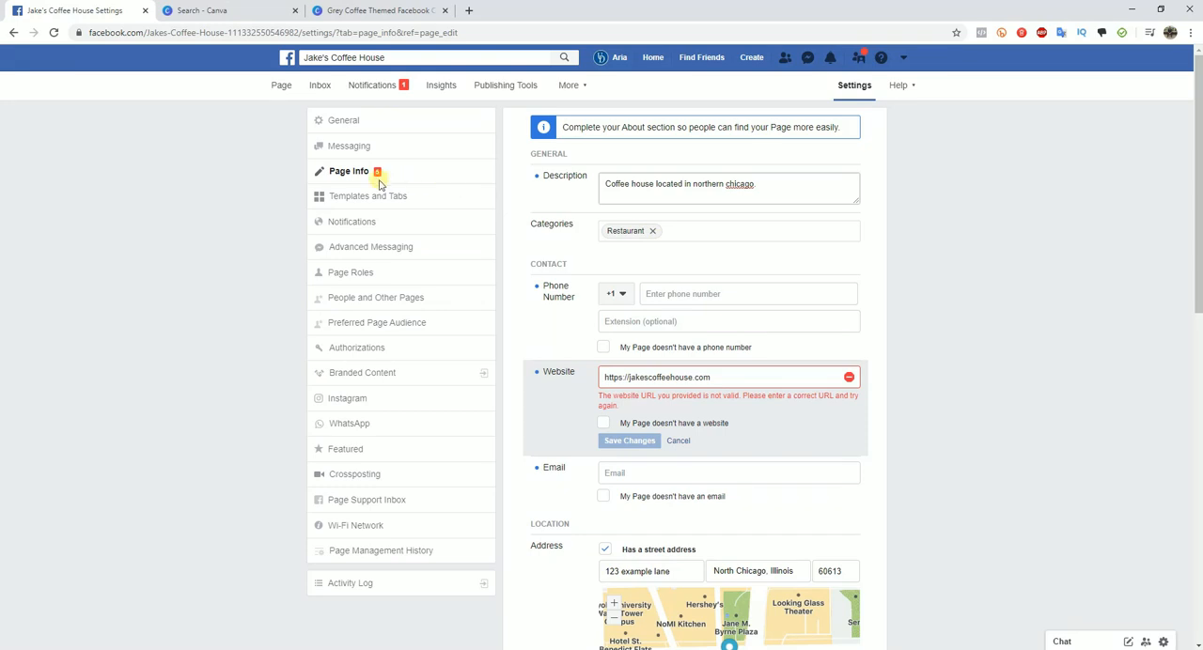
click(367, 282)
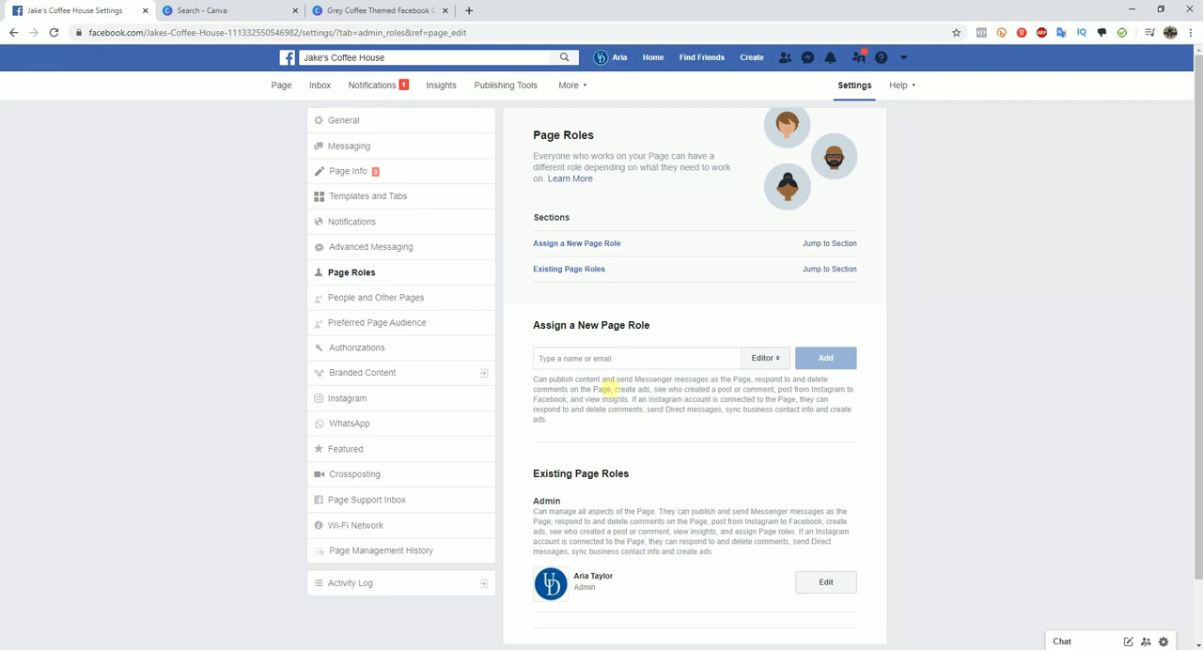
click(638, 358)
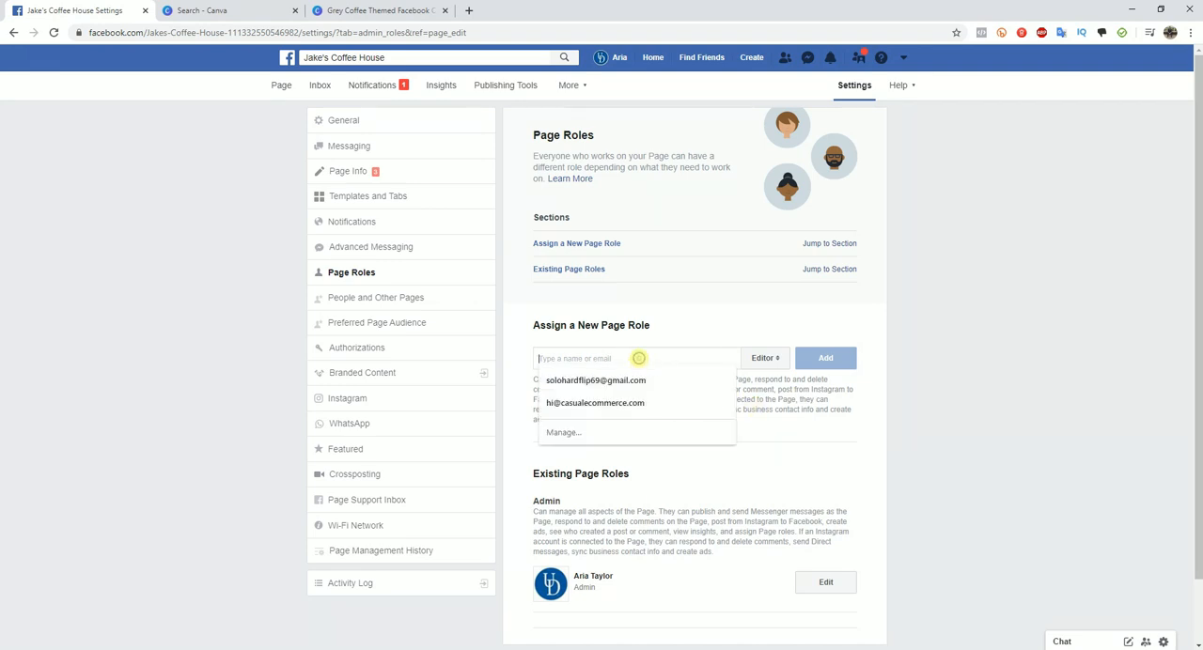
click(757, 420)
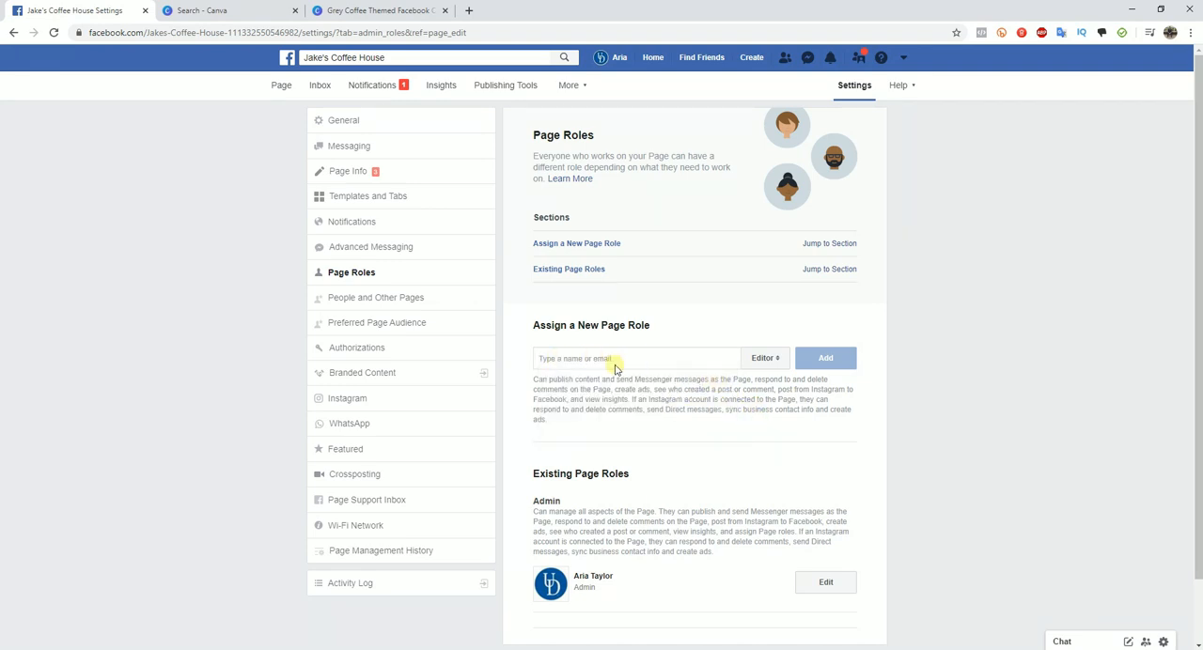
click(779, 363)
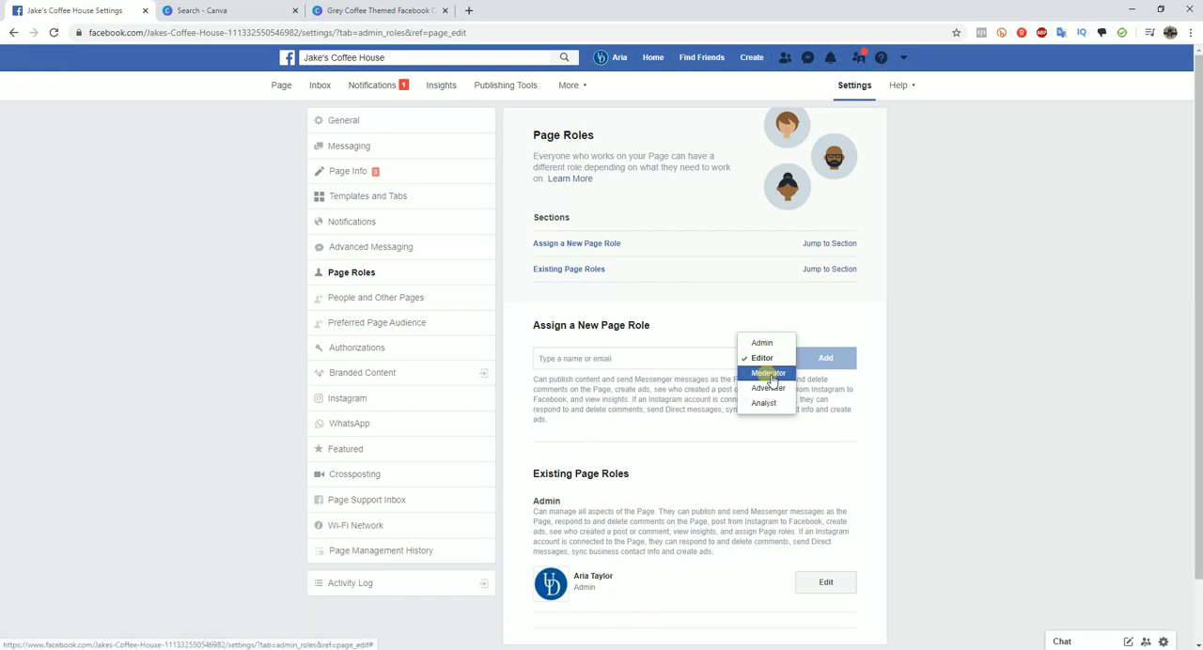
click(893, 402)
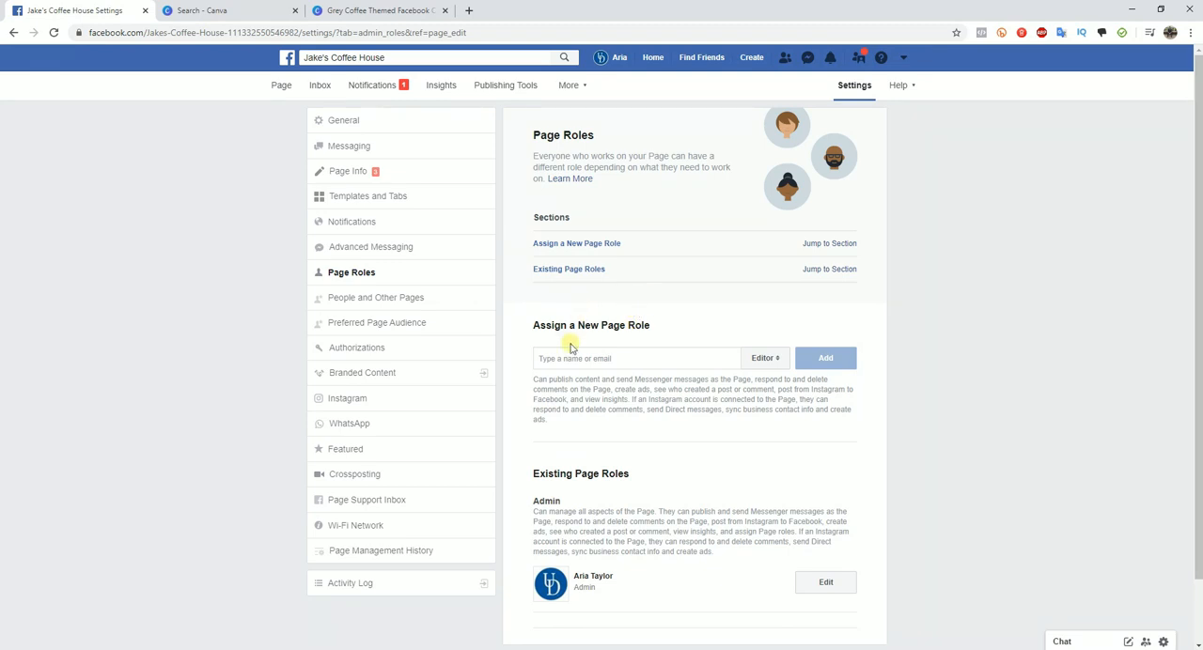
- View the Instagram connection settings and the Page Visibility options in the general settings
click(364, 402)
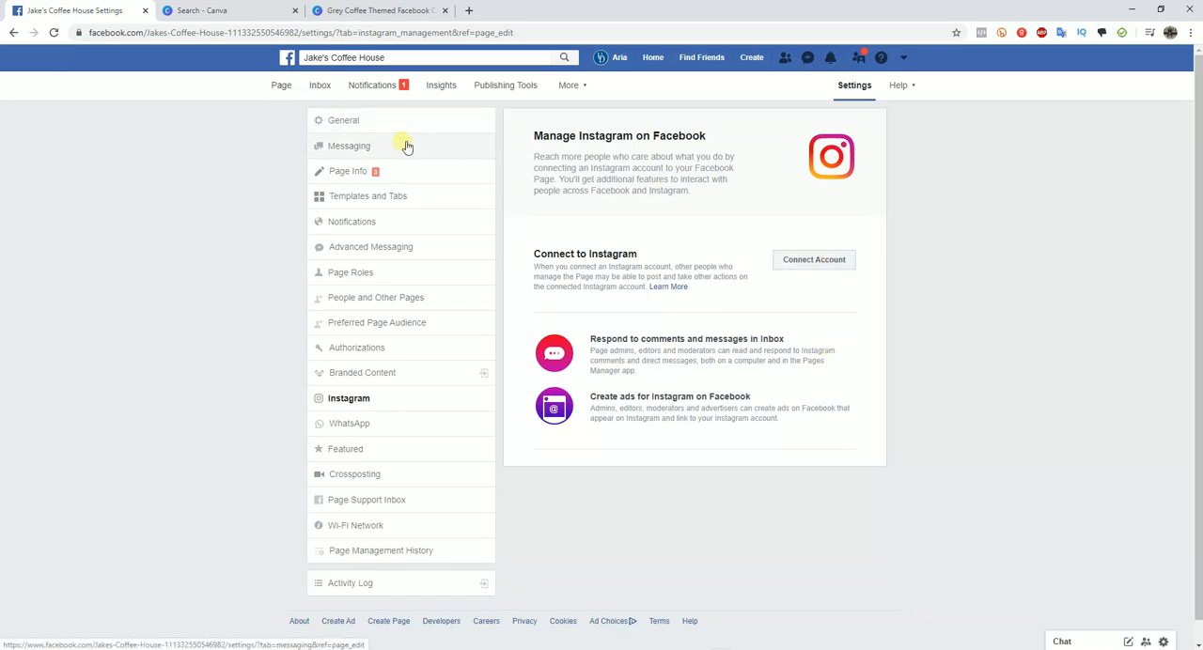
click(364, 120)
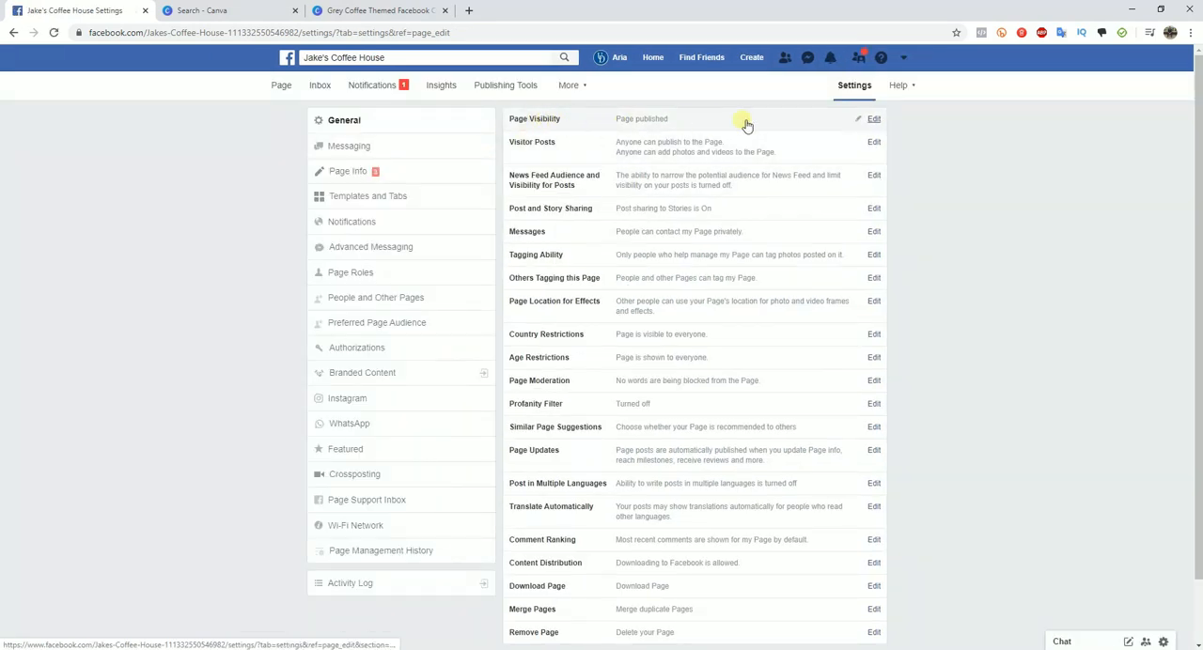
click(873, 119)
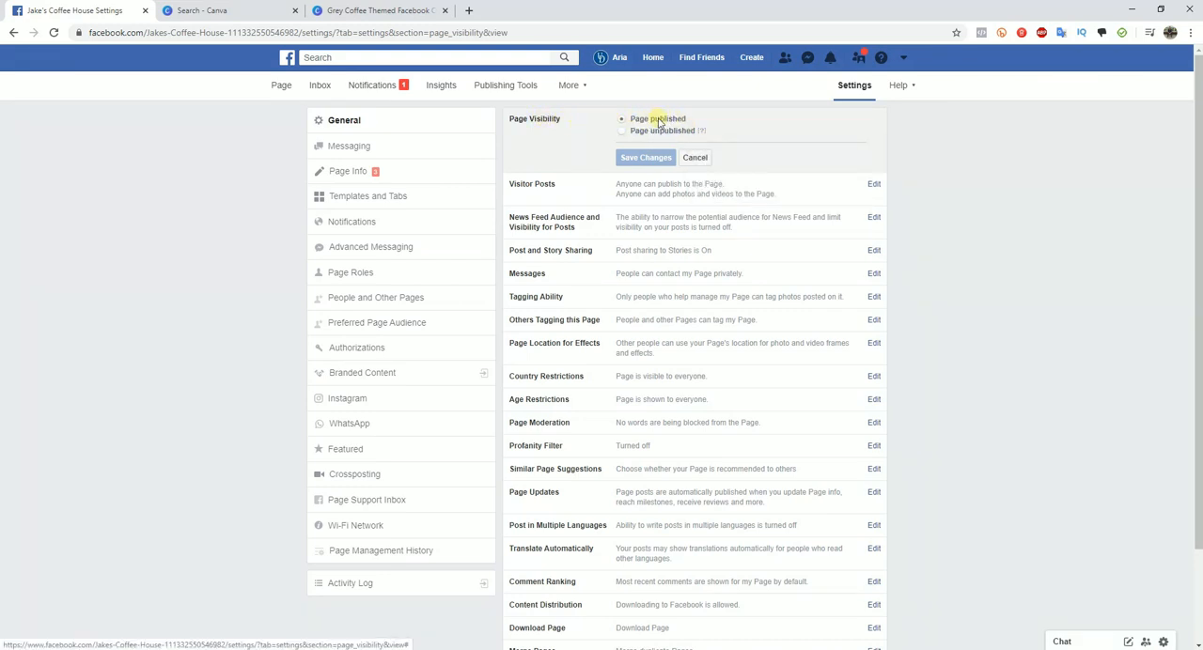
- Return to the page's home view and shorten its web address to facebook.com/Jakes-Coffee-House by removing the trailing ID and parameters
click(282, 86)
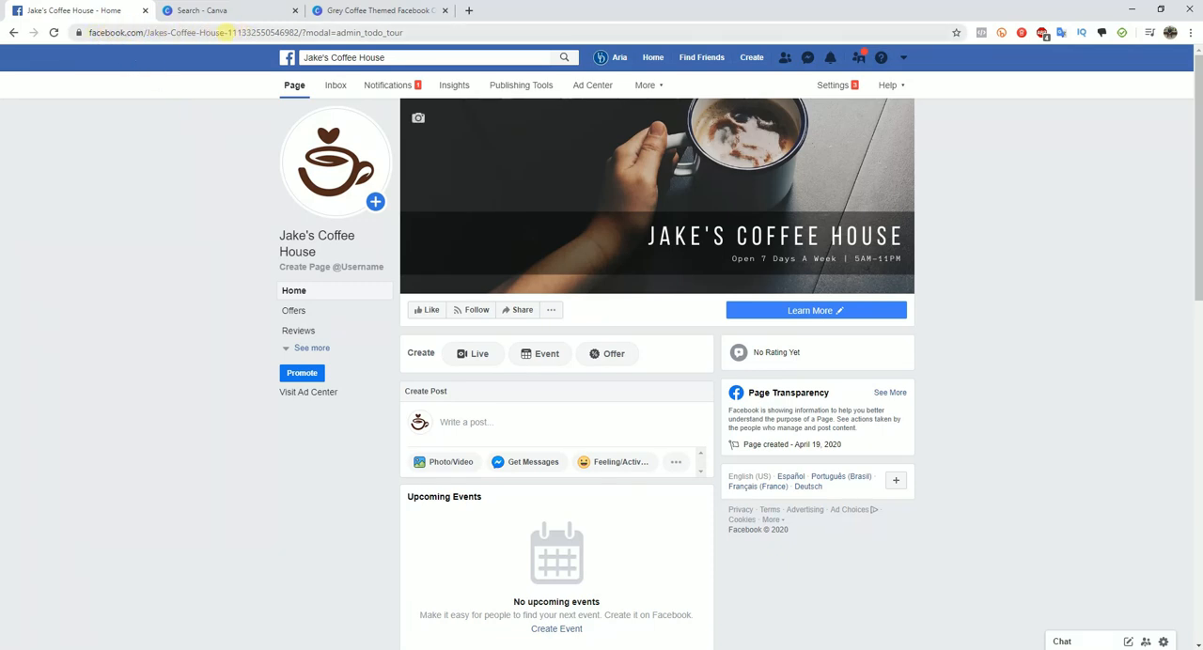
drag(227, 32, 300, 32)
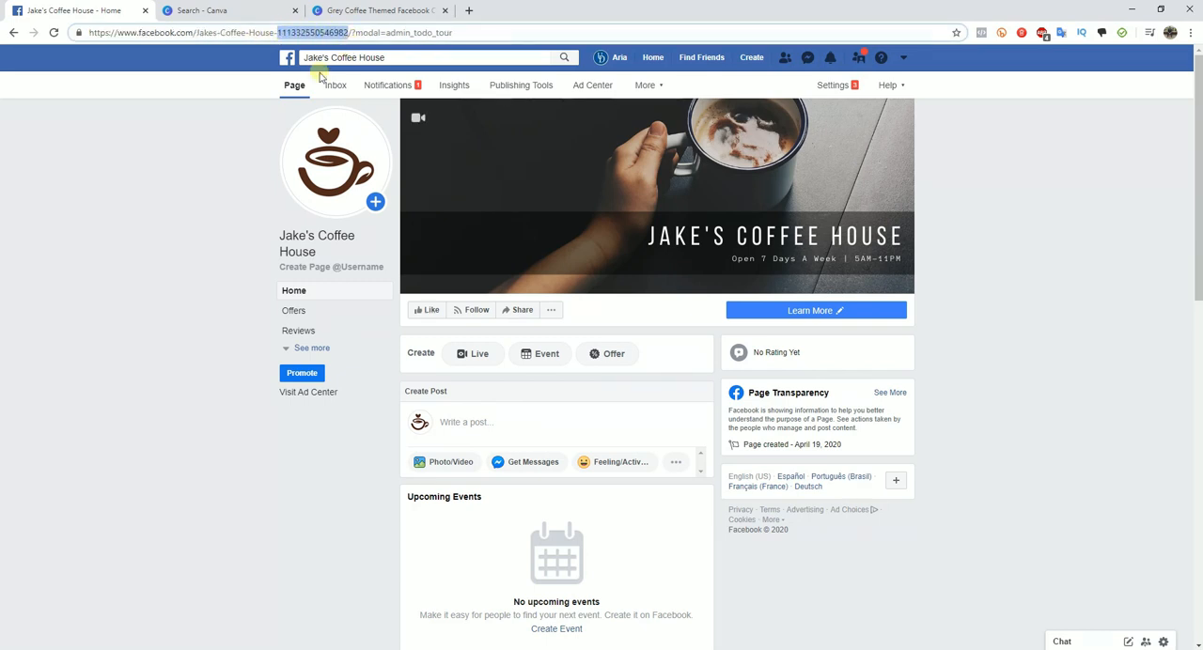
click(166, 205)
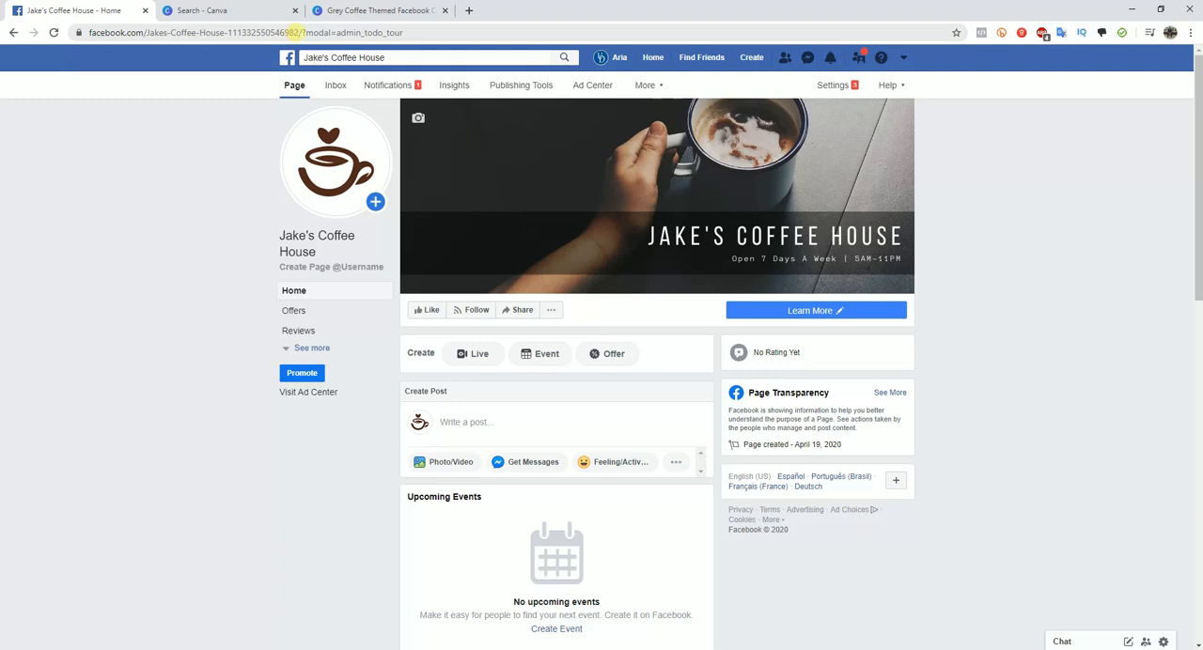
drag(297, 32, 229, 34)
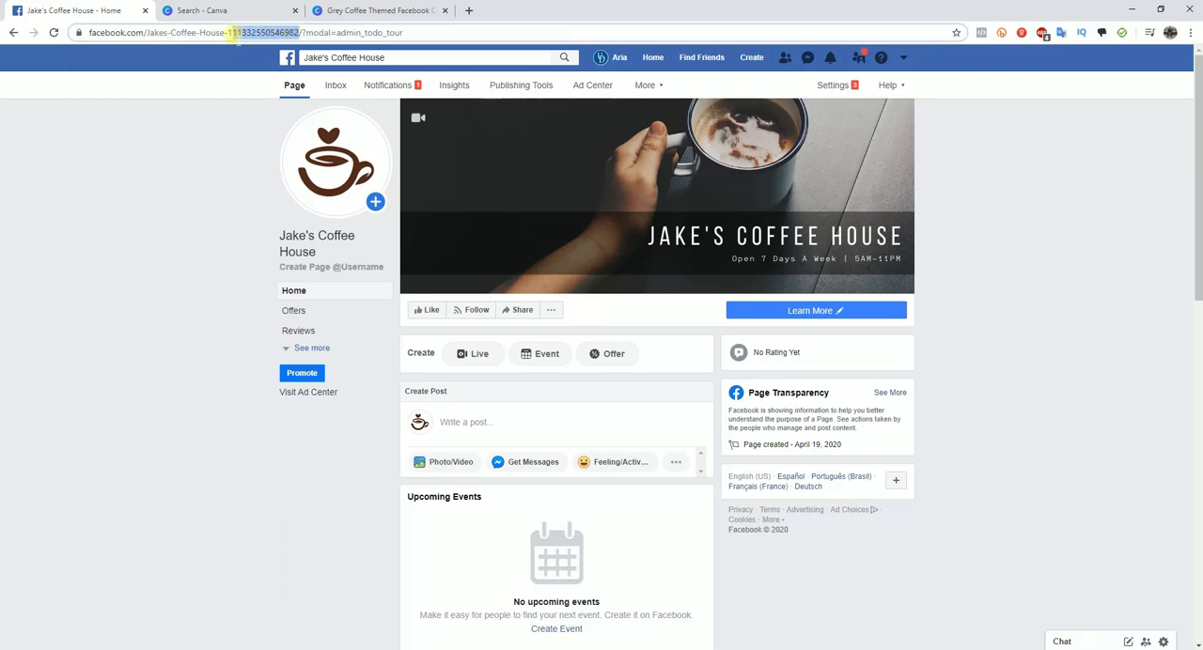
drag(457, 33, 276, 38)
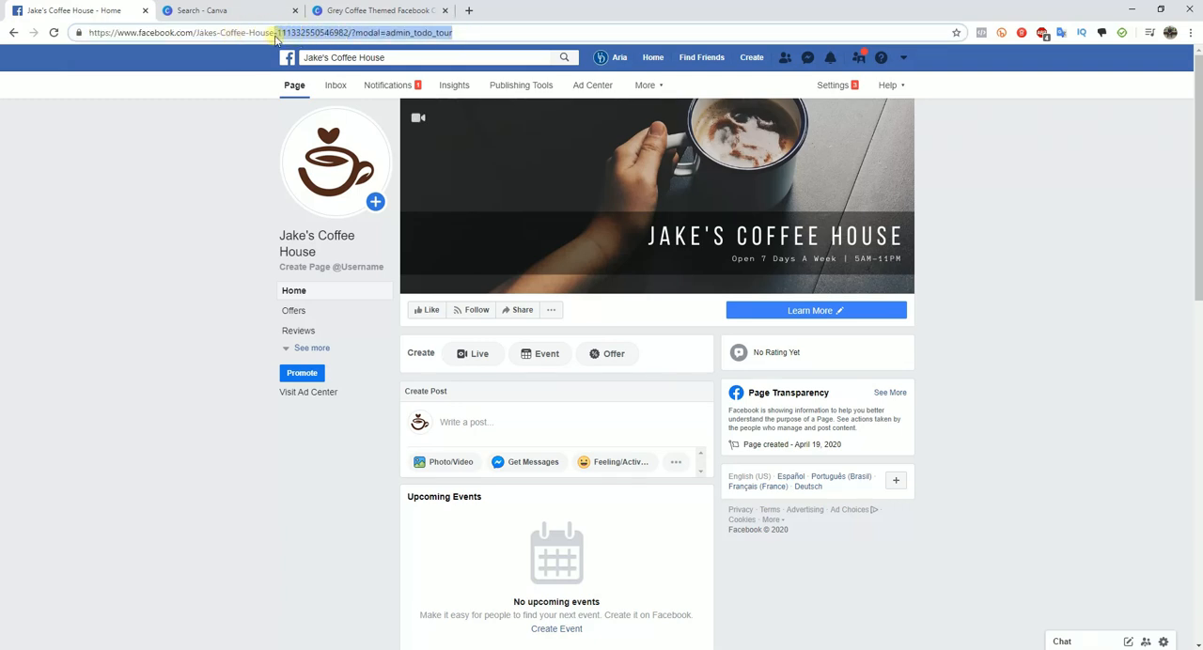
key(BackSpace)
key(Return)
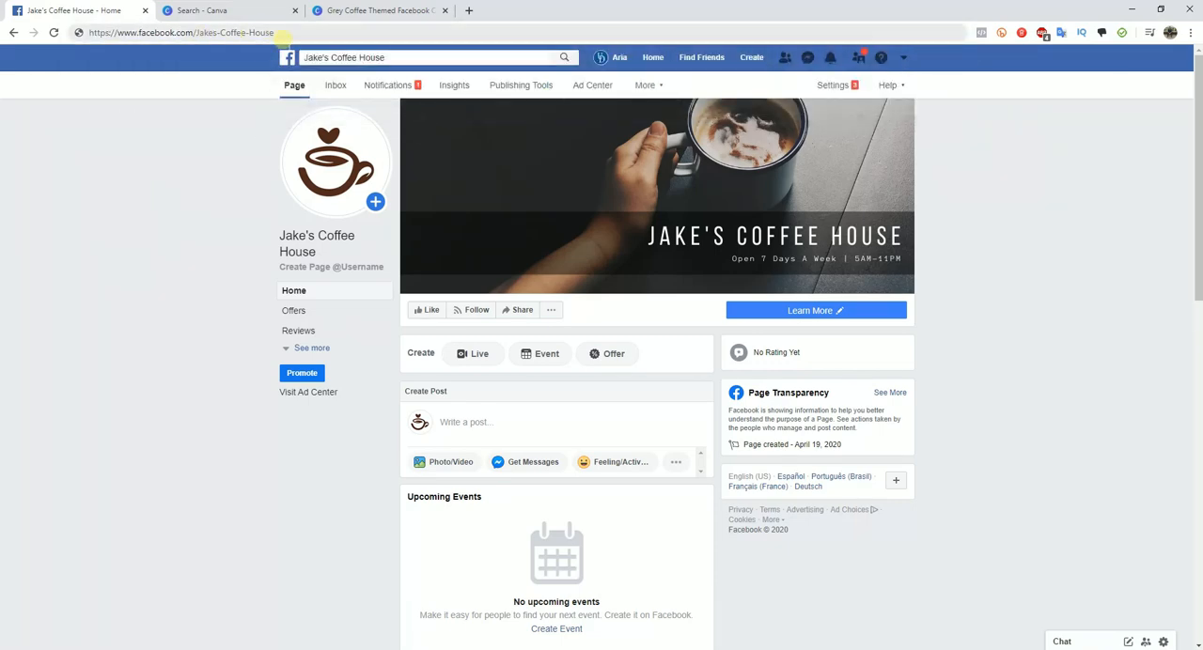
click(350, 267)
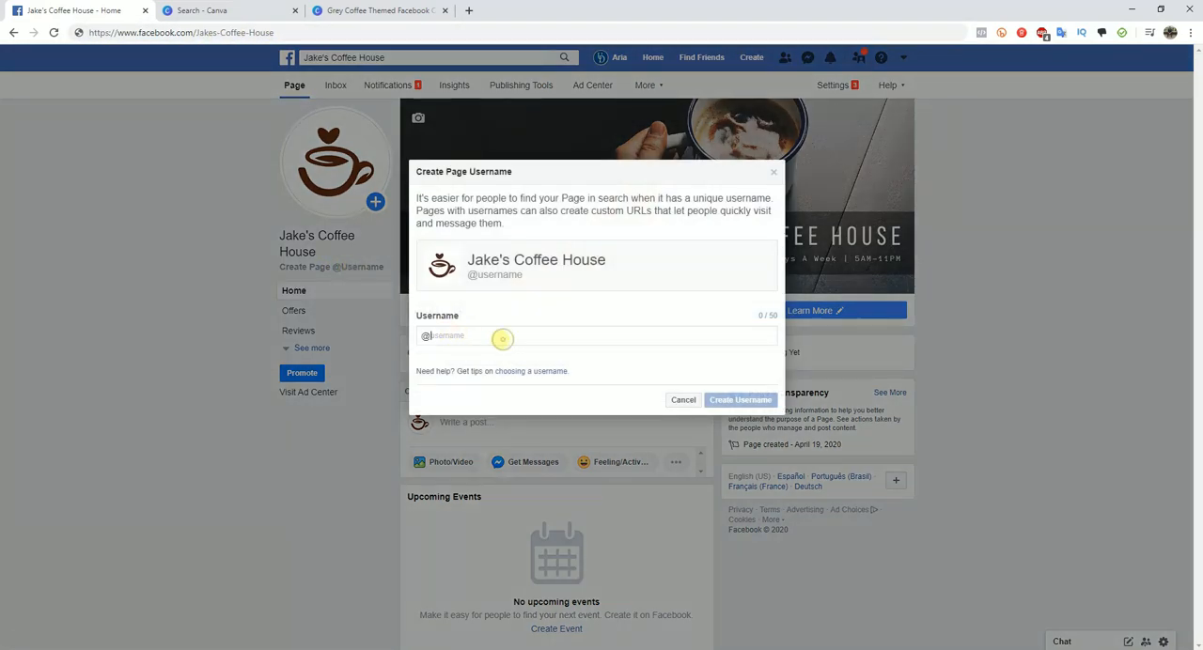
text(jakescoffeehouse)
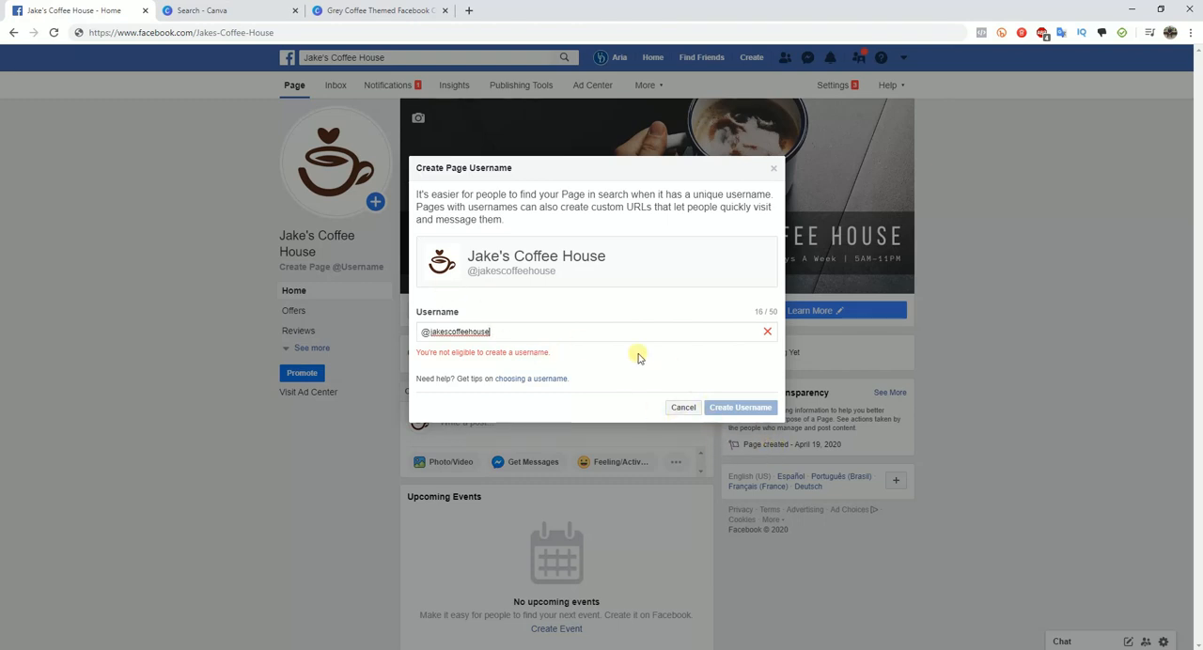
click(684, 408)
scroll(1062, 407, down, 1)
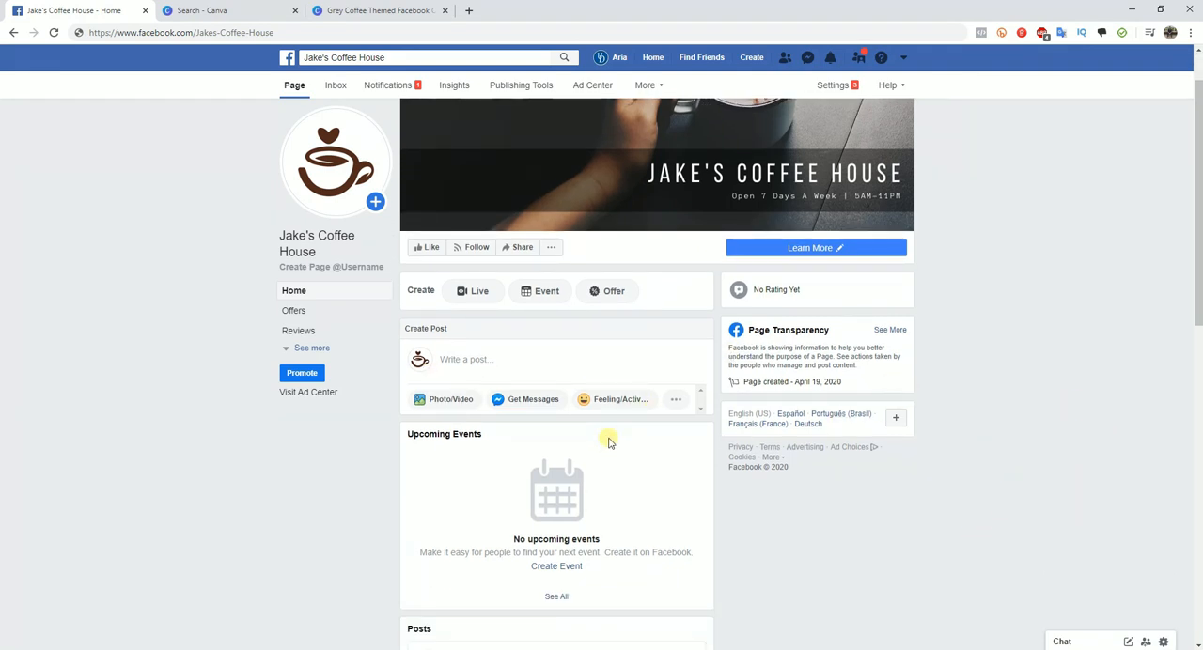
scroll(780, 538, down, 1)
scroll(874, 479, up, 2)
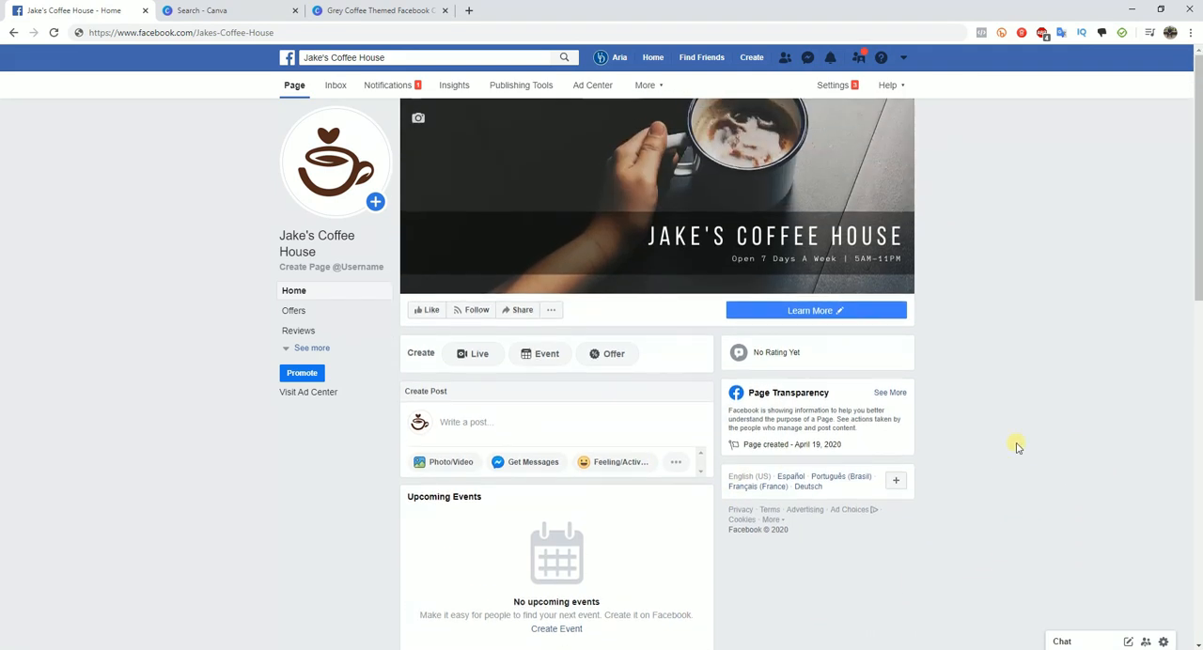